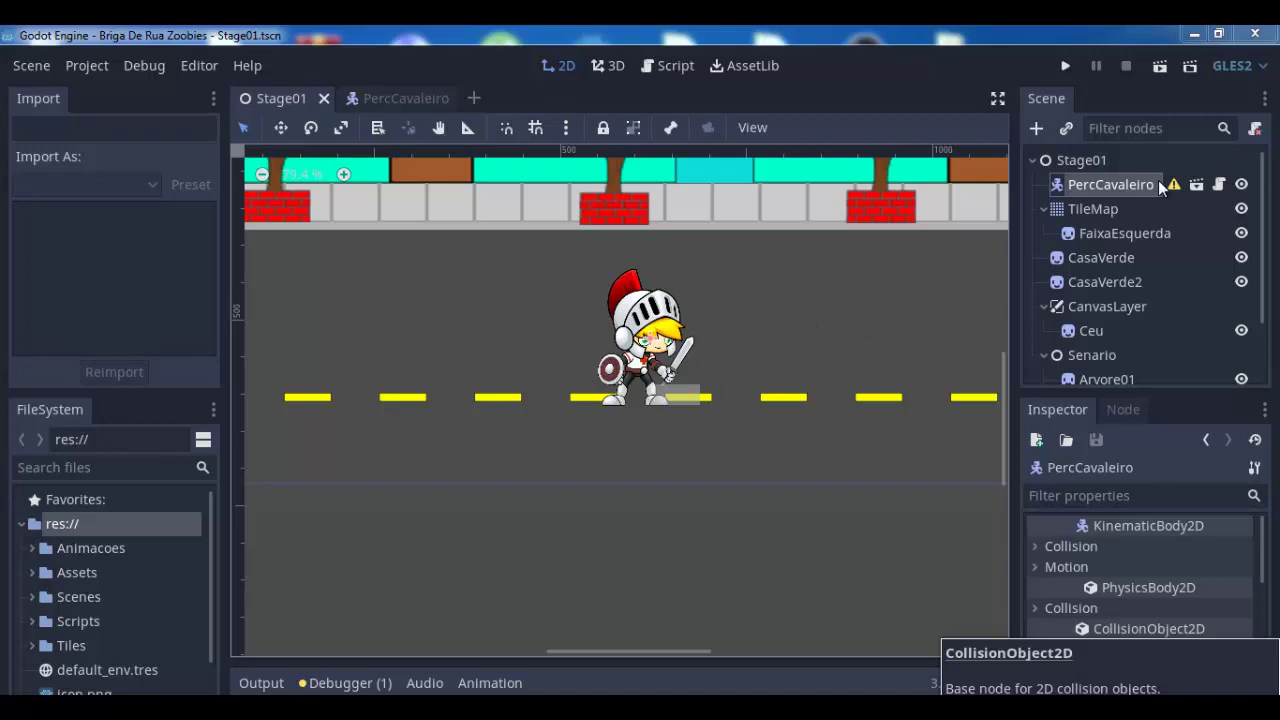
right_click(1085, 182)
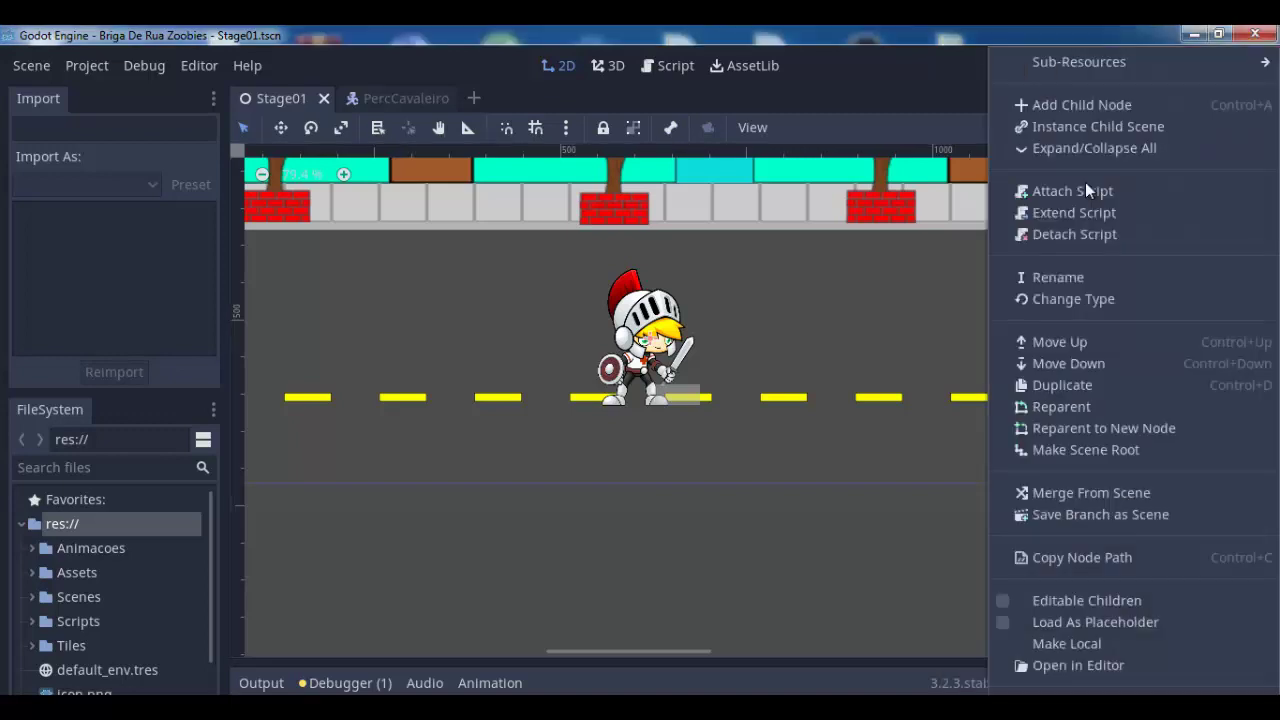
left_click(1062, 517)
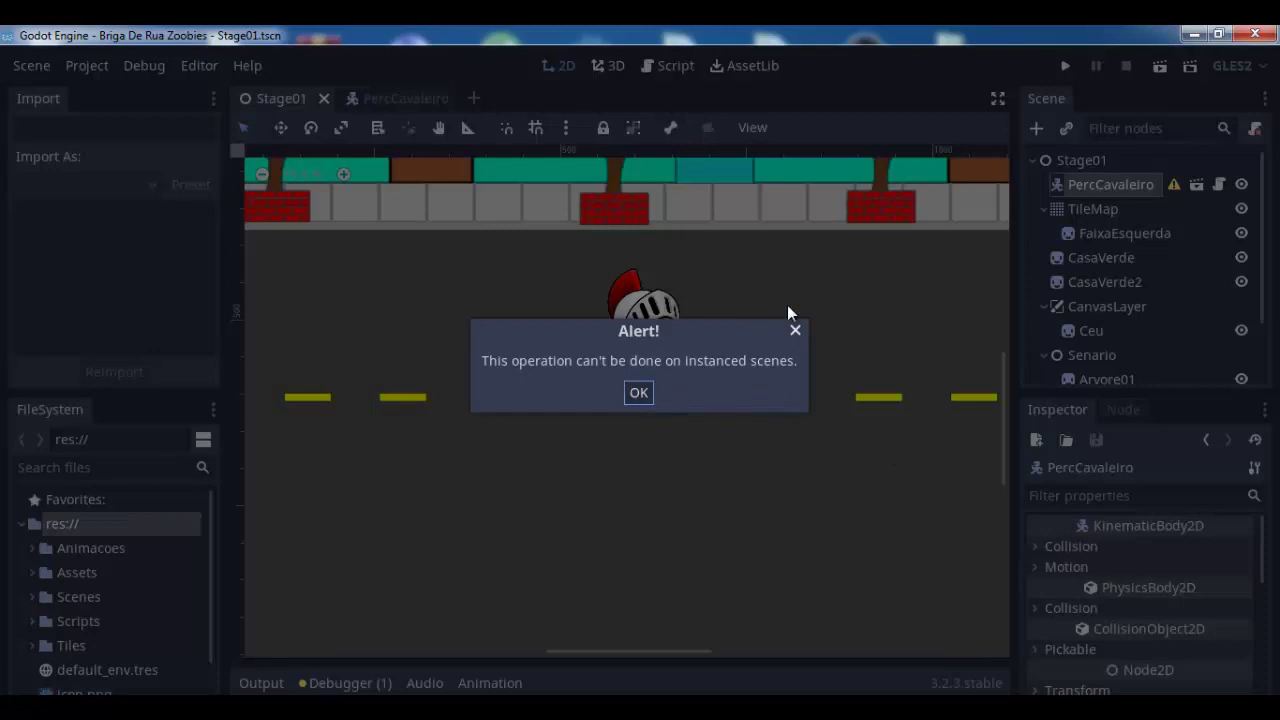
left_click(795, 330)
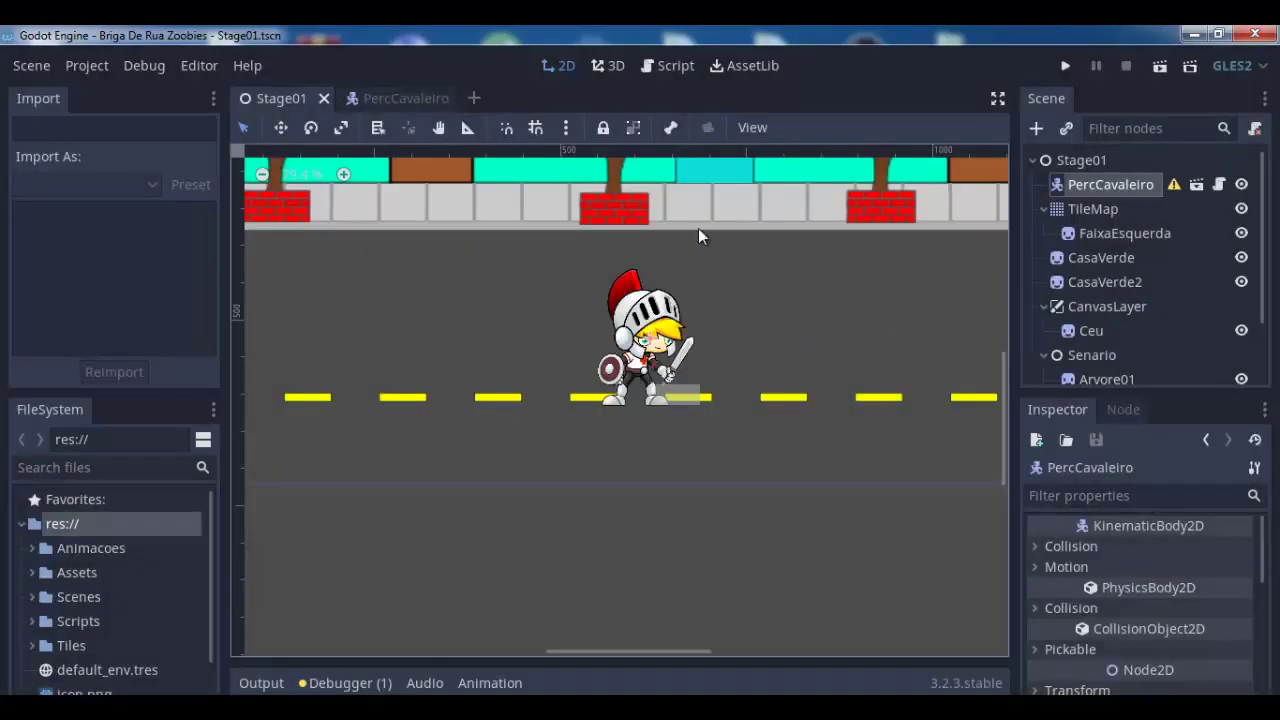
Open the PercCavaleiro scene and select its root node
left_click(1192, 183)
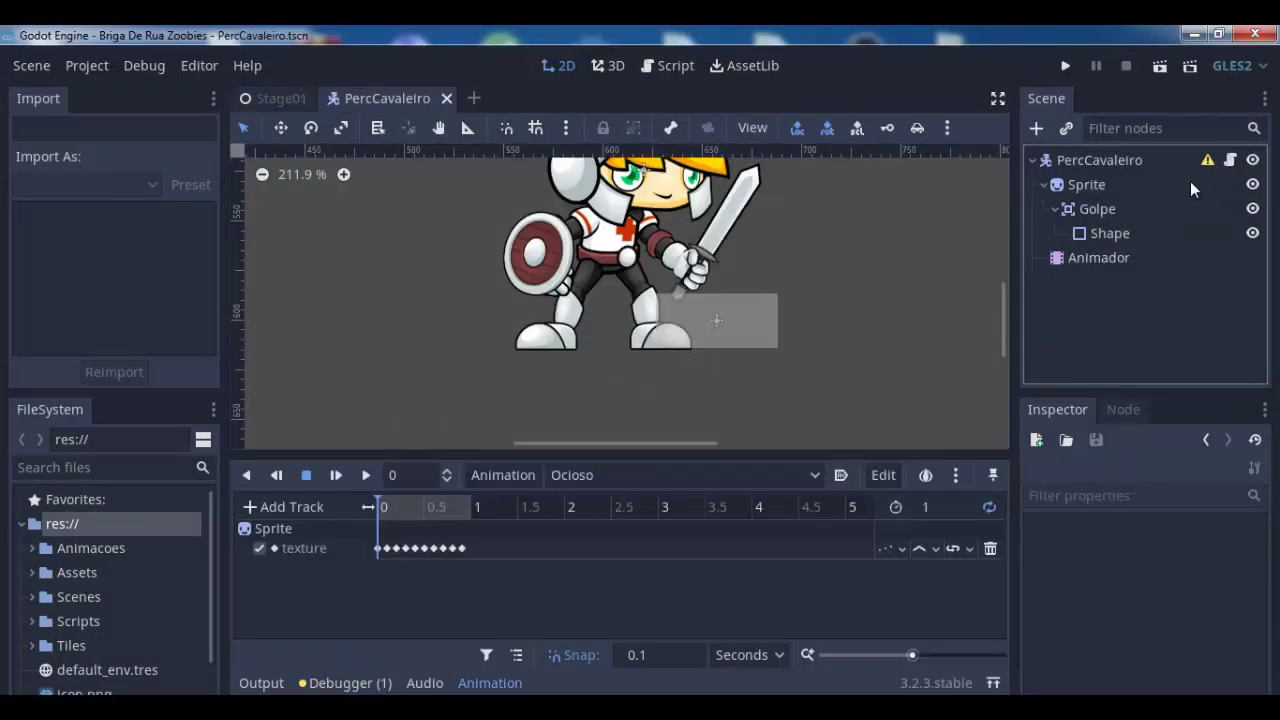
scroll(825, 308, "down", 1)
scroll(823, 308, "down", 3)
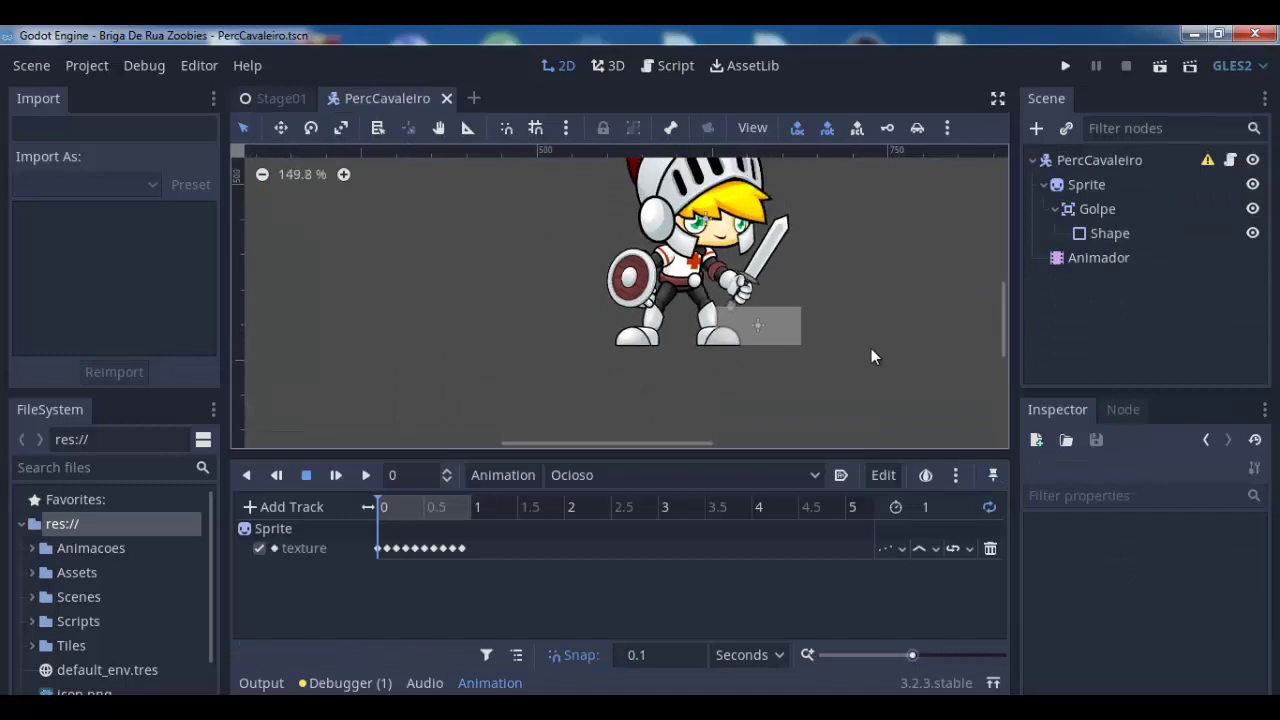
scroll(871, 348, "down", 3)
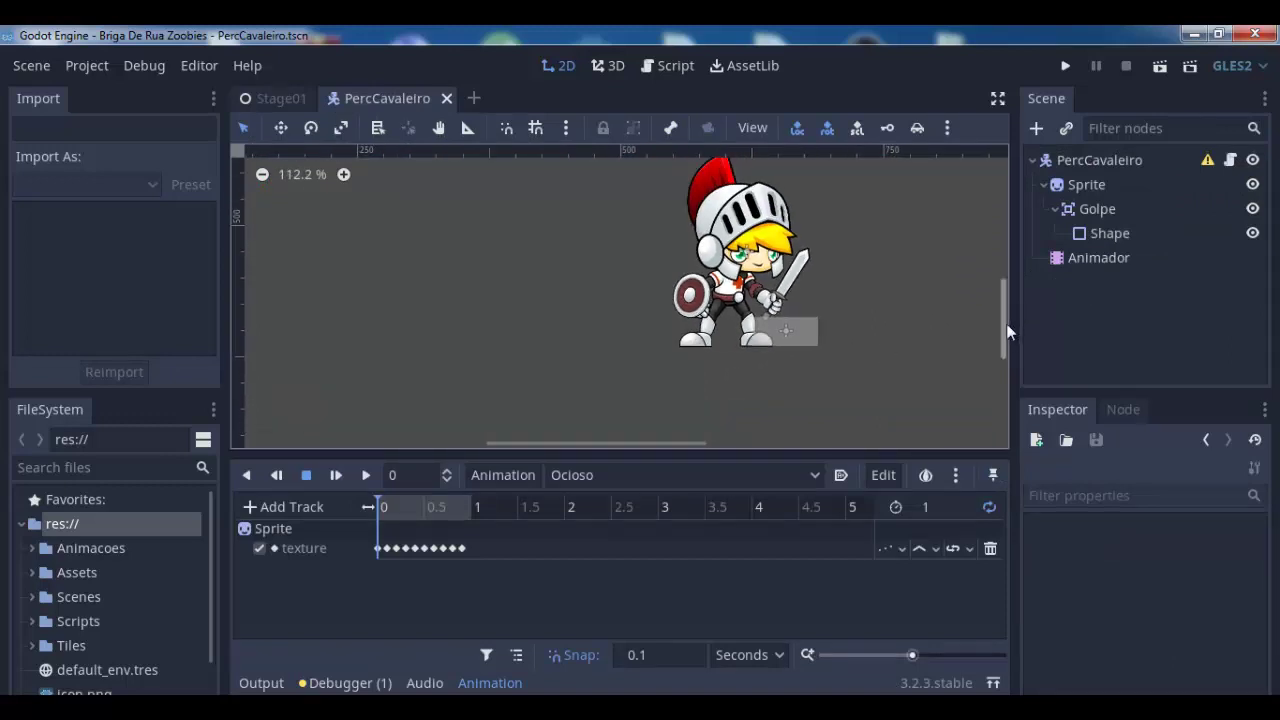
mouse_move(1006, 325)
left_mouse_down()
mouse_move(1005, 303)
mouse_move(1007, 329)
left_mouse_up()
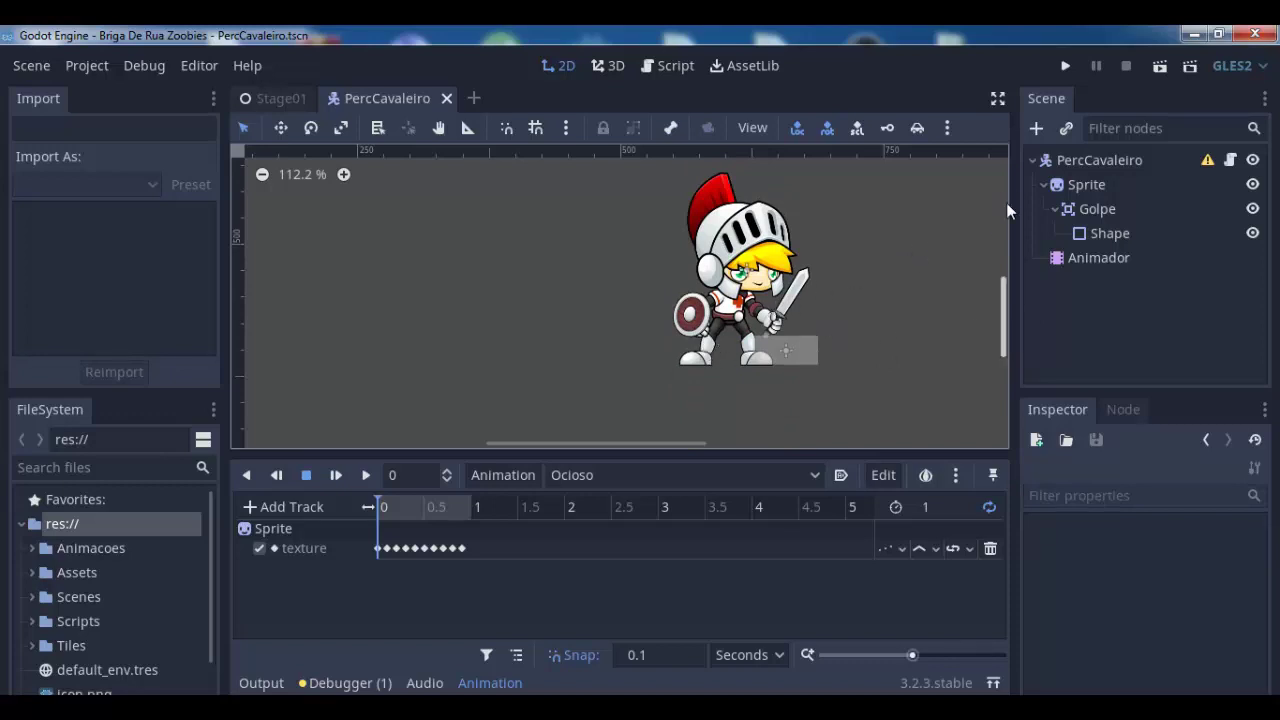
left_click(1039, 172)
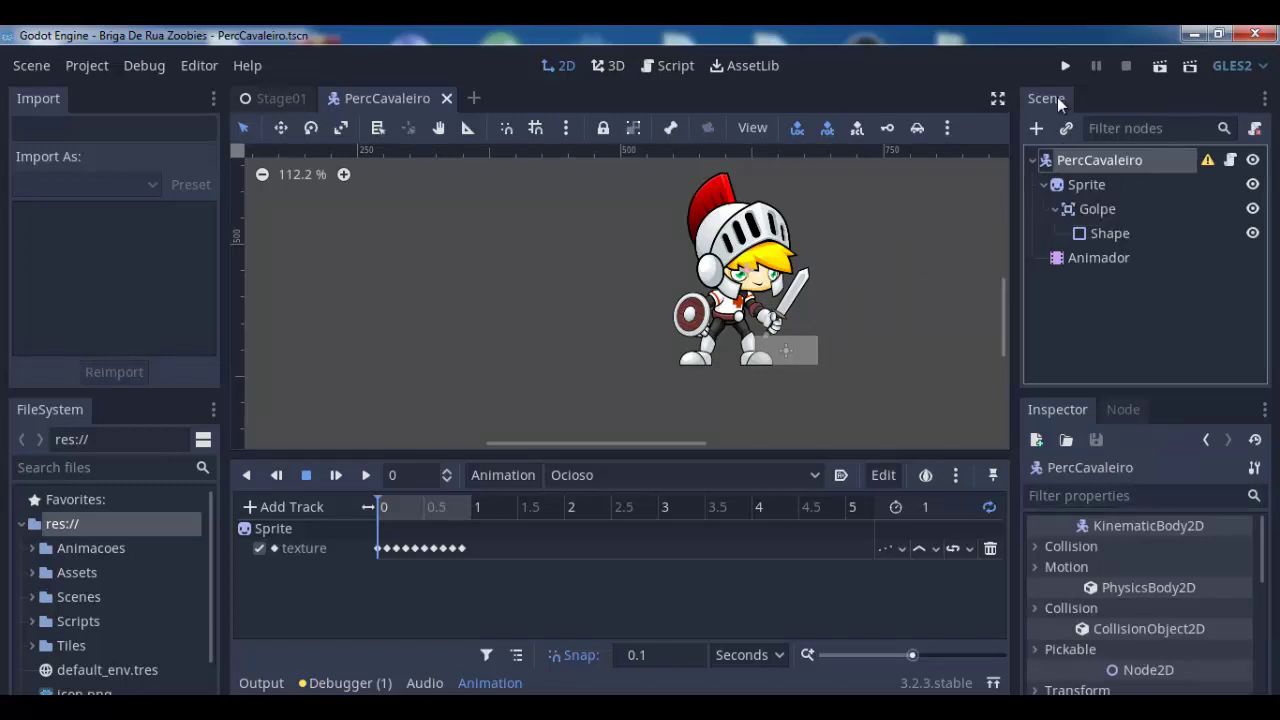
Add a CollisionShape2D child to the knight and rename it 'Shape'
left_click(1037, 130)
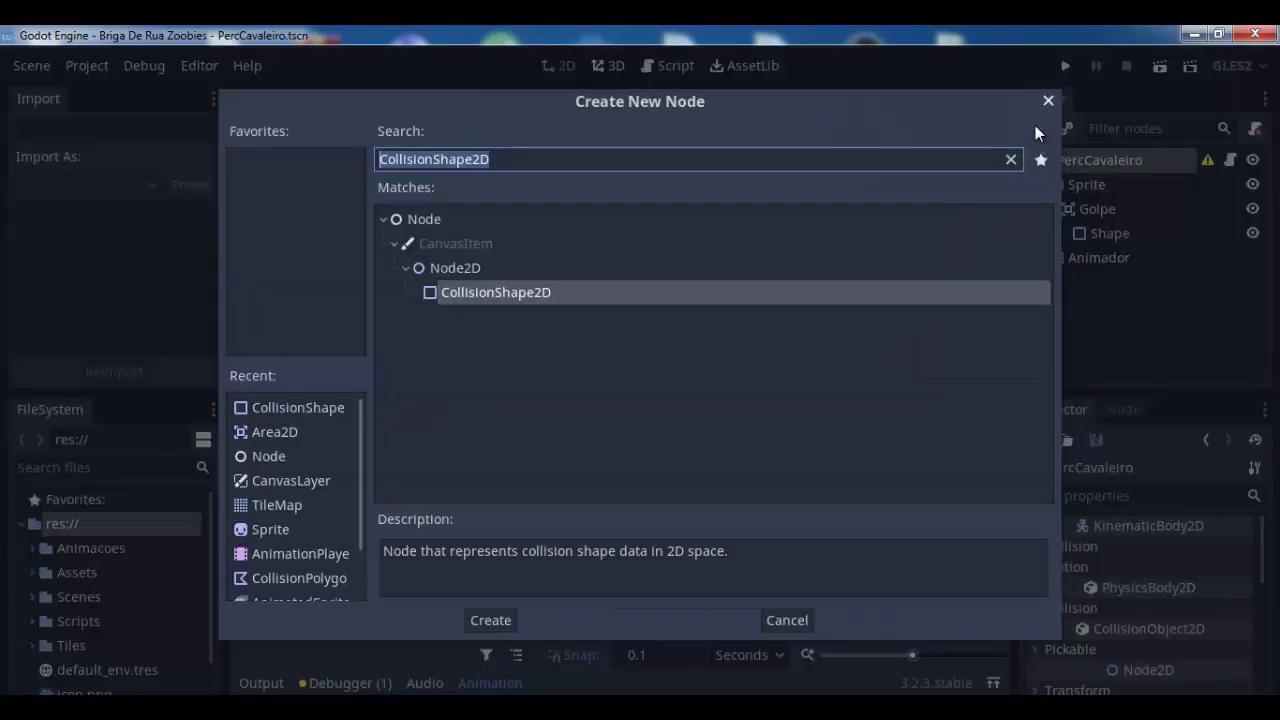
left_click(301, 408)
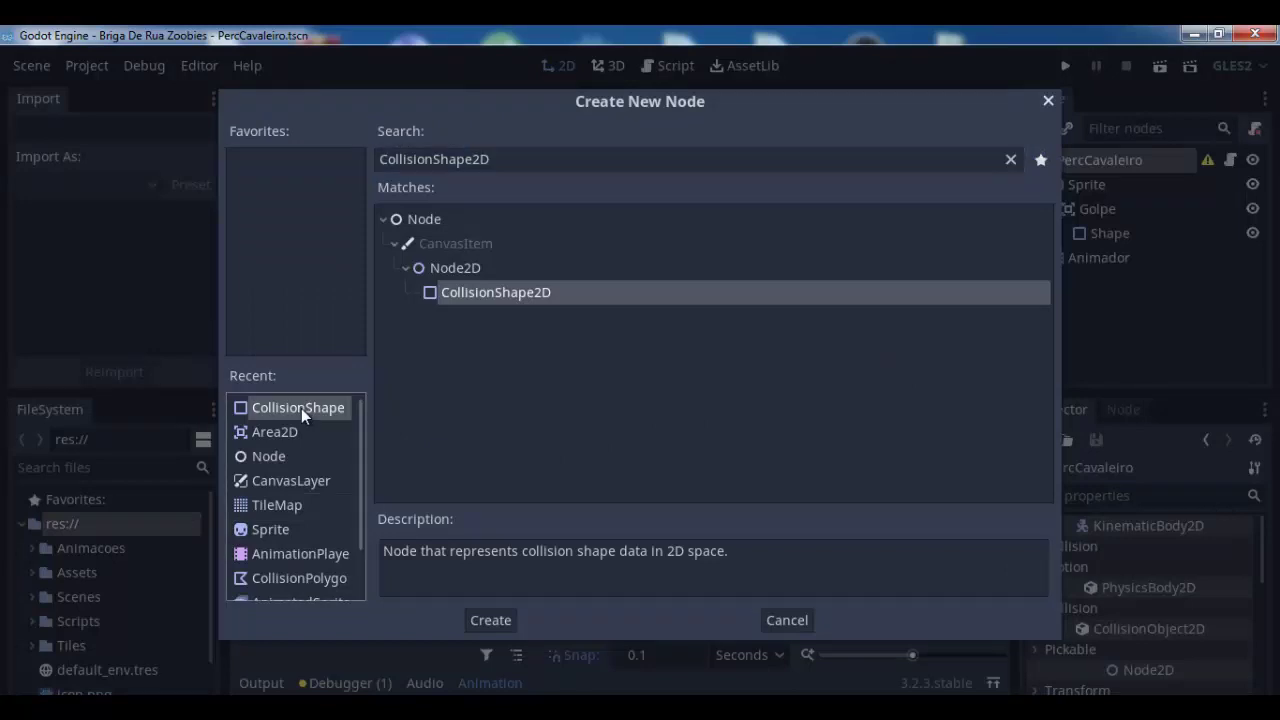
left_click(489, 619)
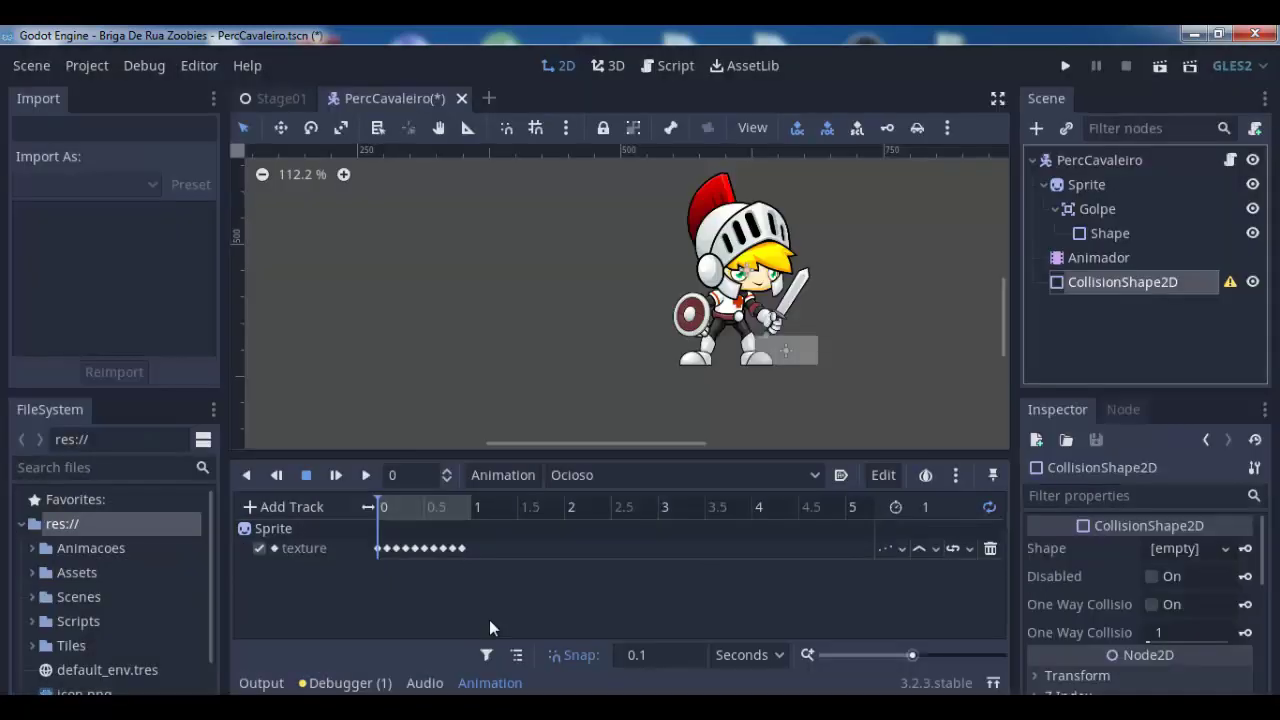
double_click(1110, 276)
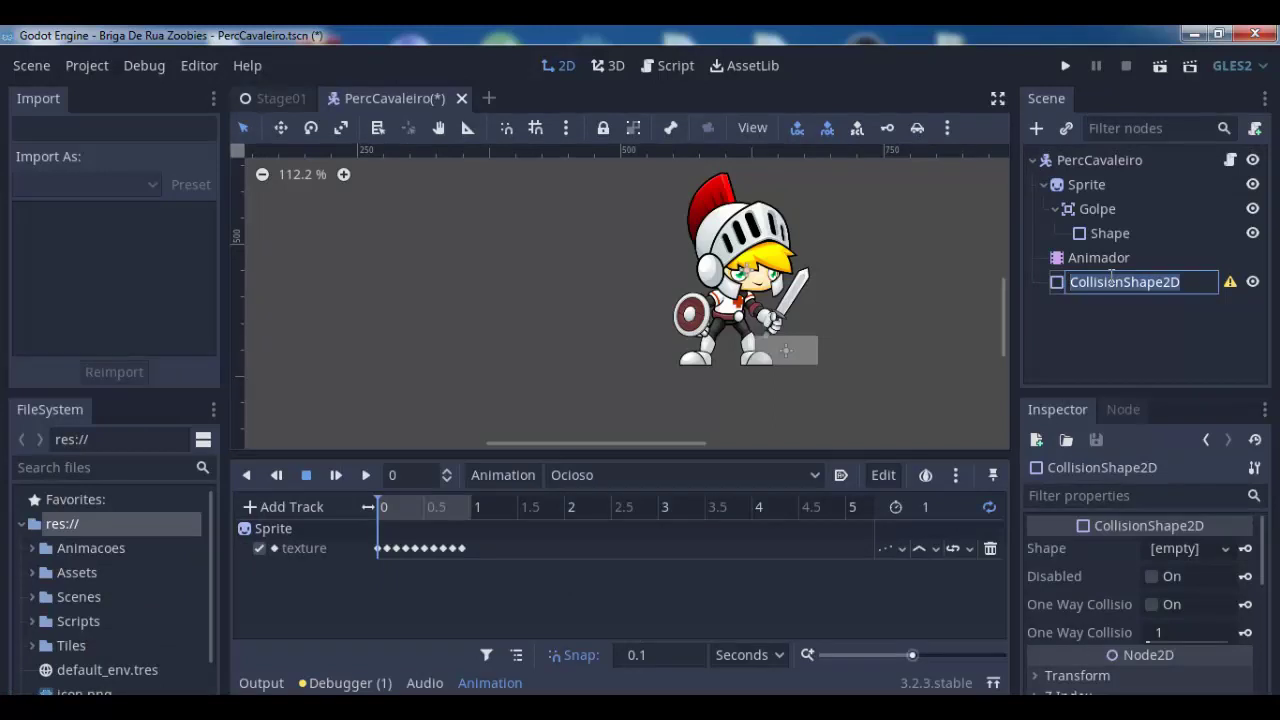
type("S")
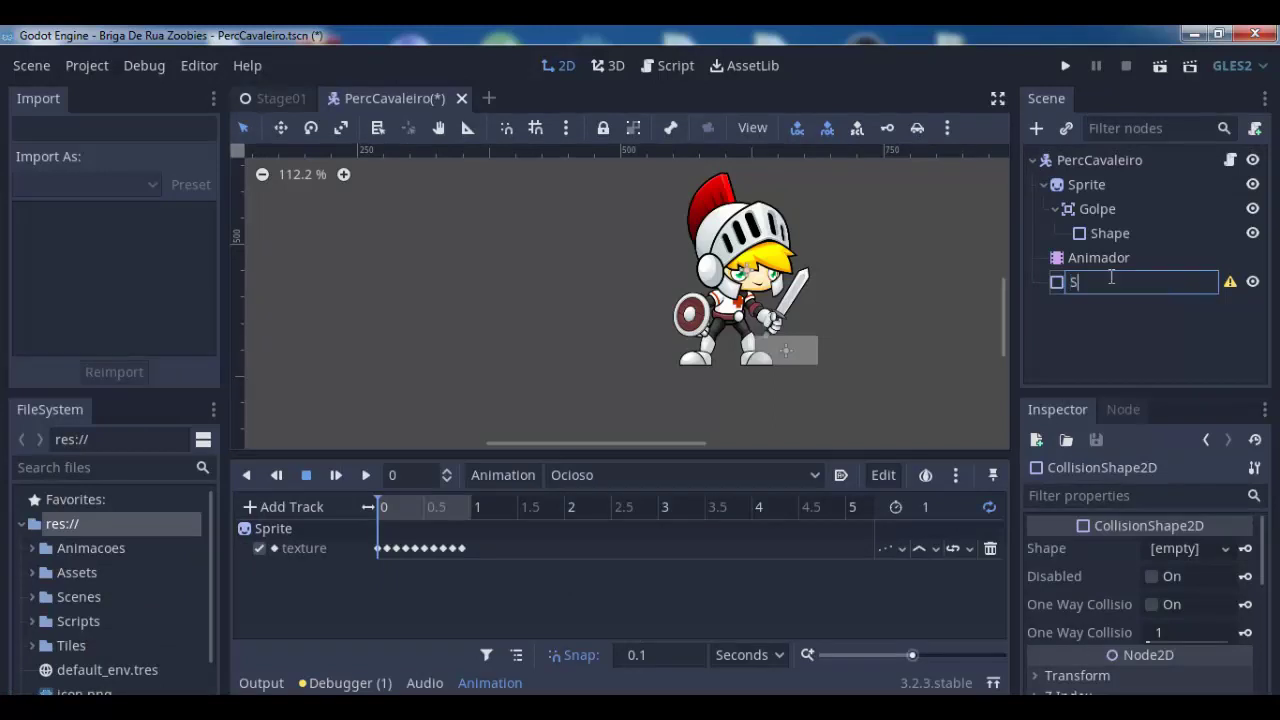
type("hape")
left_click(1104, 242)
Move the Shape node to the top of the knight's children with Ctrl+Up
left_click(1104, 283)
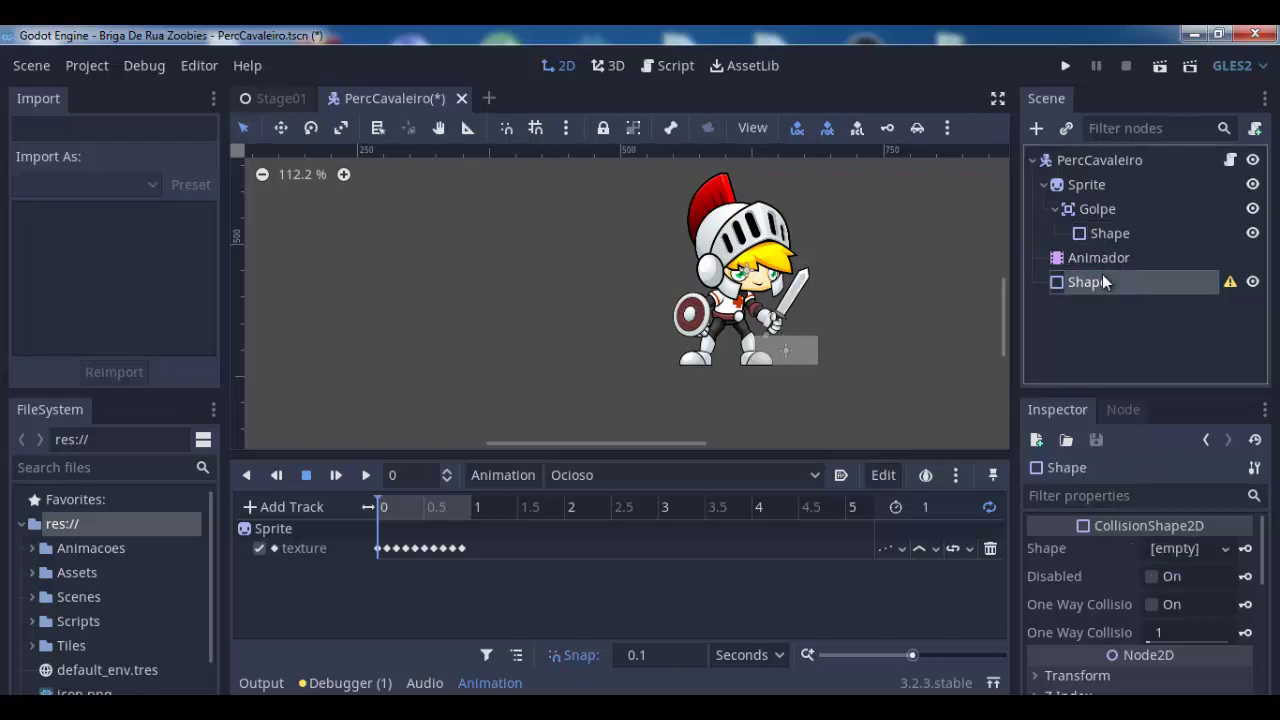
key("Up")
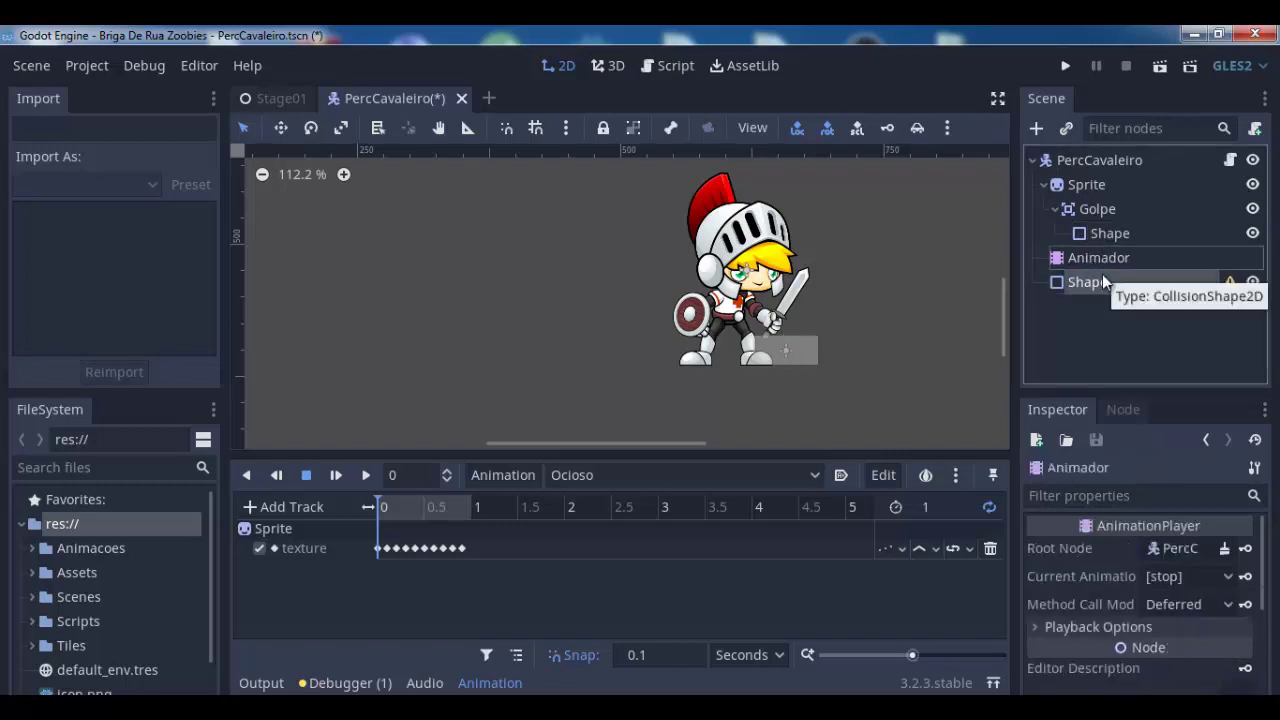
left_click(1104, 283)
key("ctrl+Up")
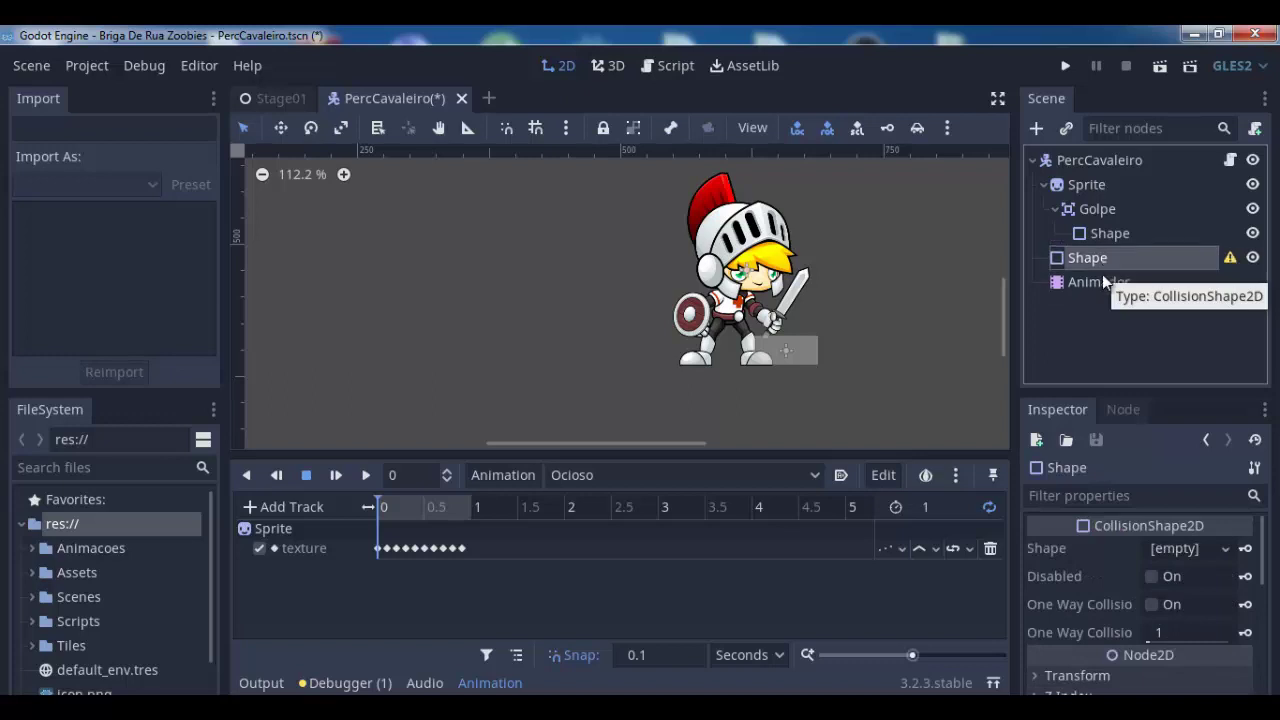
key("ctrl+Up")
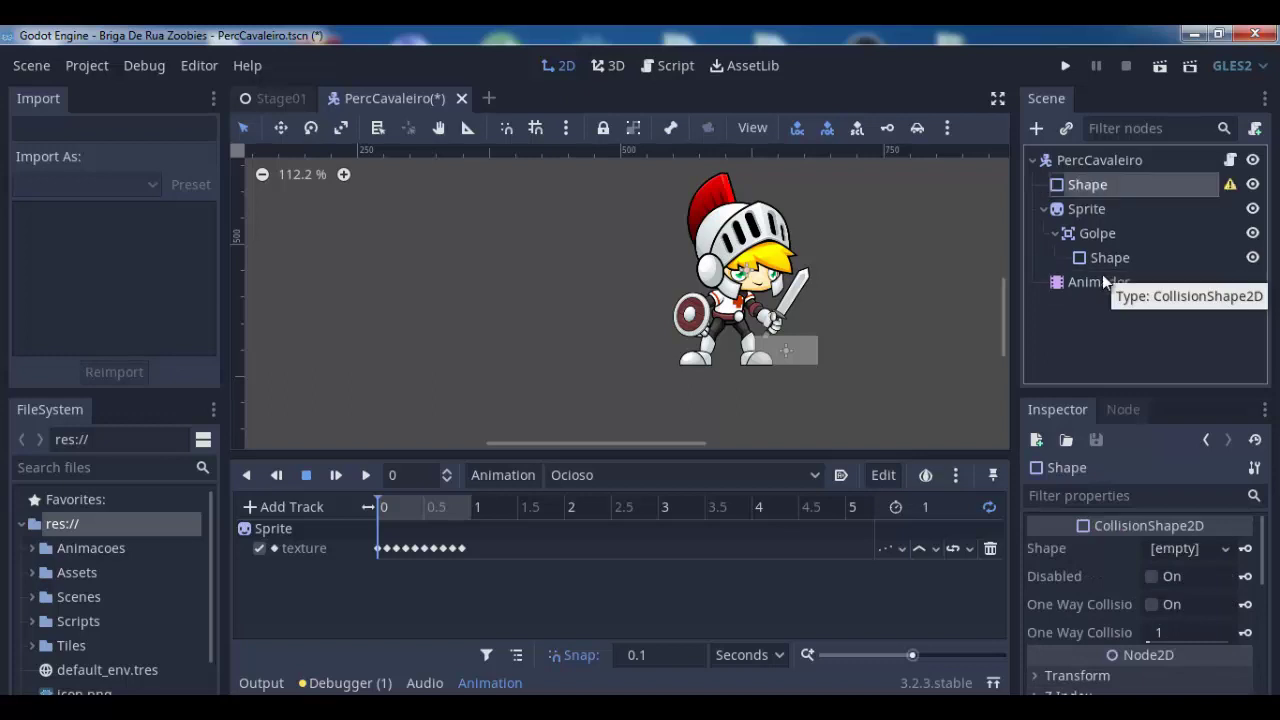
Assign a new RectangleShape2D to the Shape node's Shape property
left_click(1226, 549)
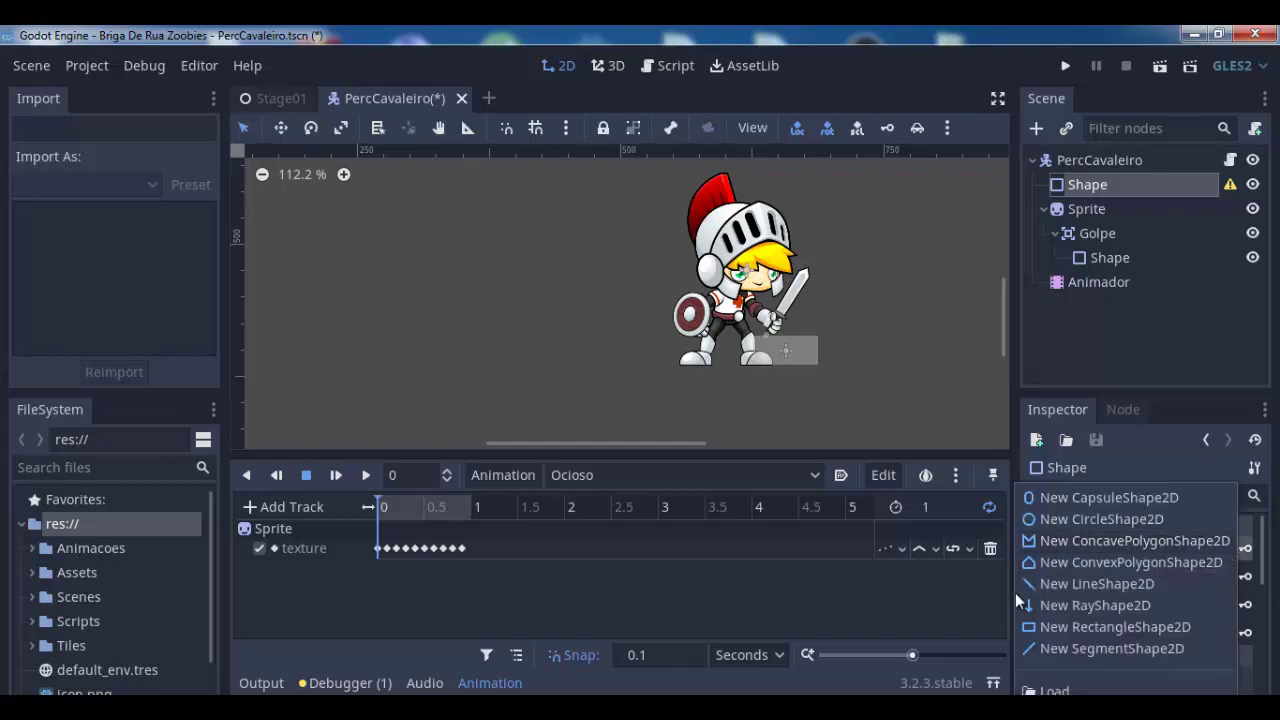
left_click(1060, 627)
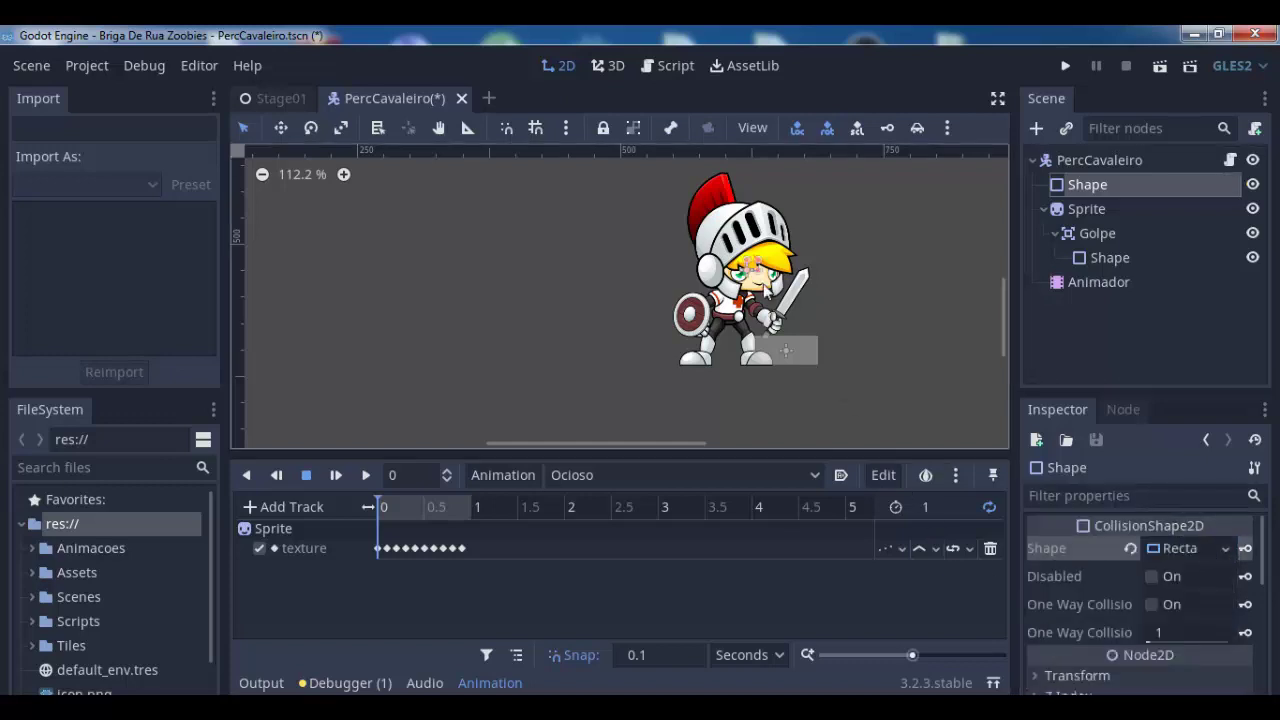
scroll(762, 292, "up", 1)
scroll(755, 300, "up", 2)
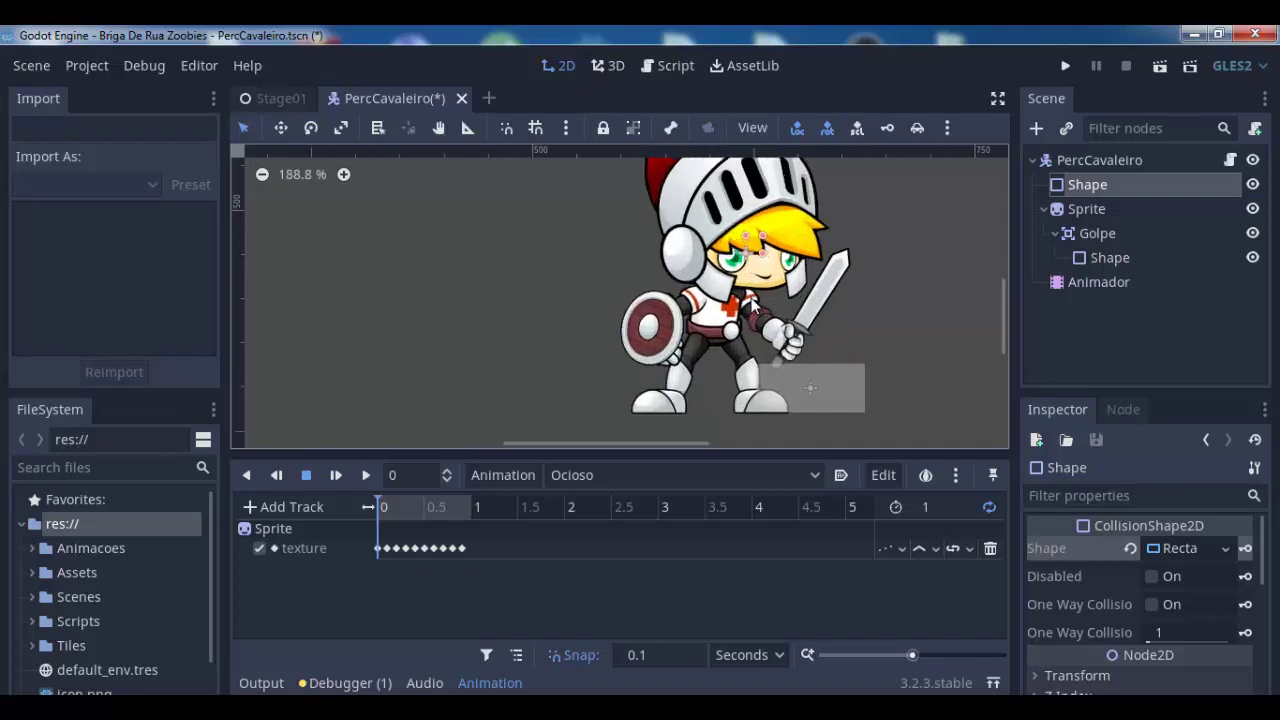
scroll(756, 307, "up", 1)
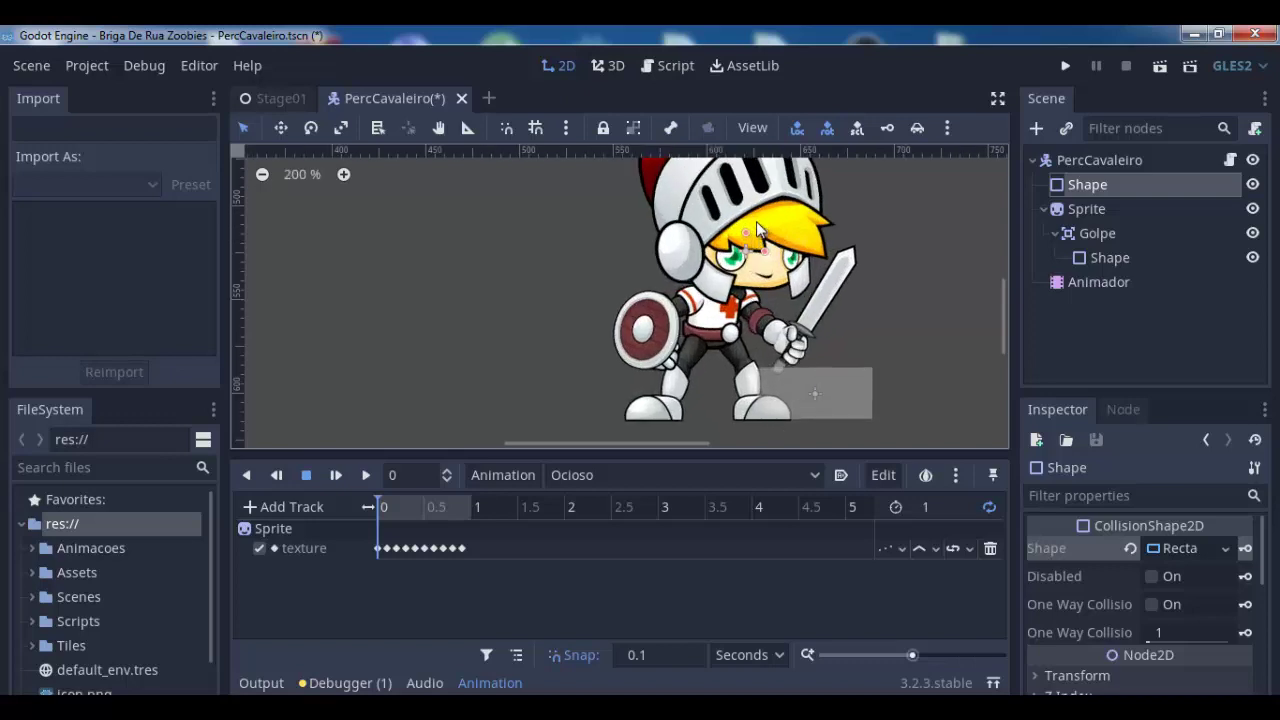
Raise the rectangle's top edge and widen it rightward, then reselect the Shape node
left_click_drag(757, 228, 765, 208)
left_click_drag(766, 252, 818, 254)
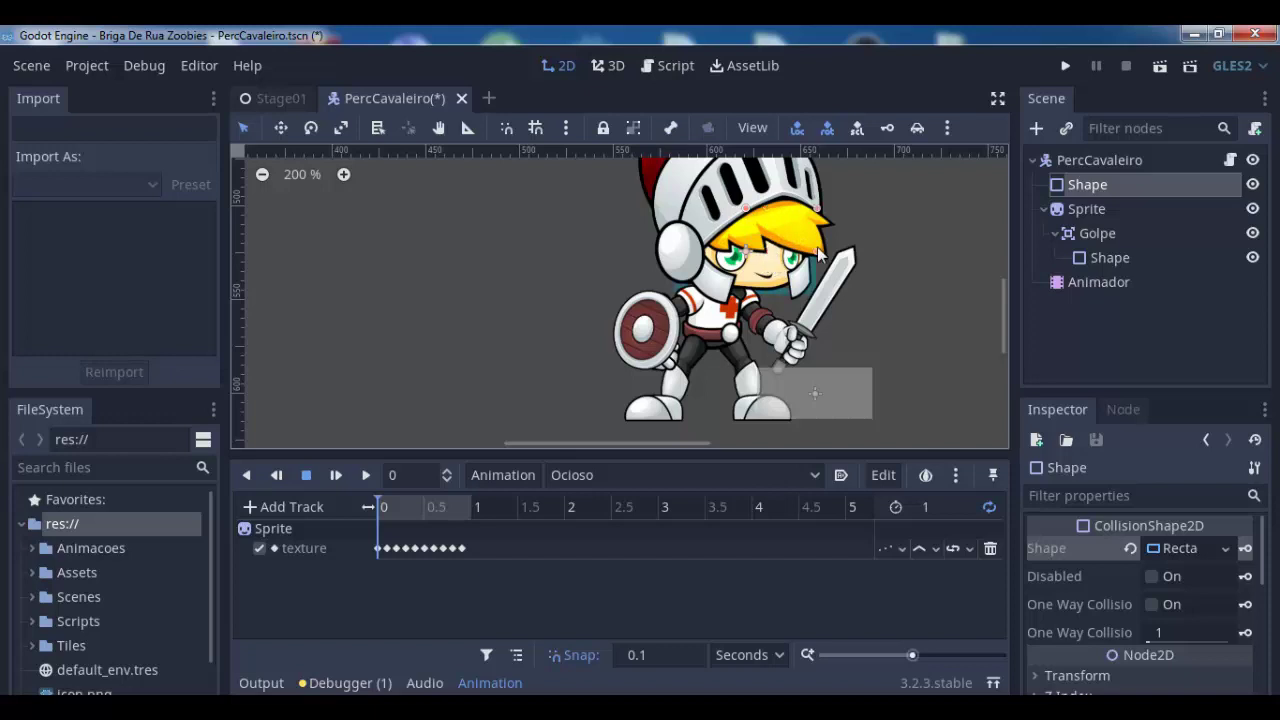
left_click(818, 300)
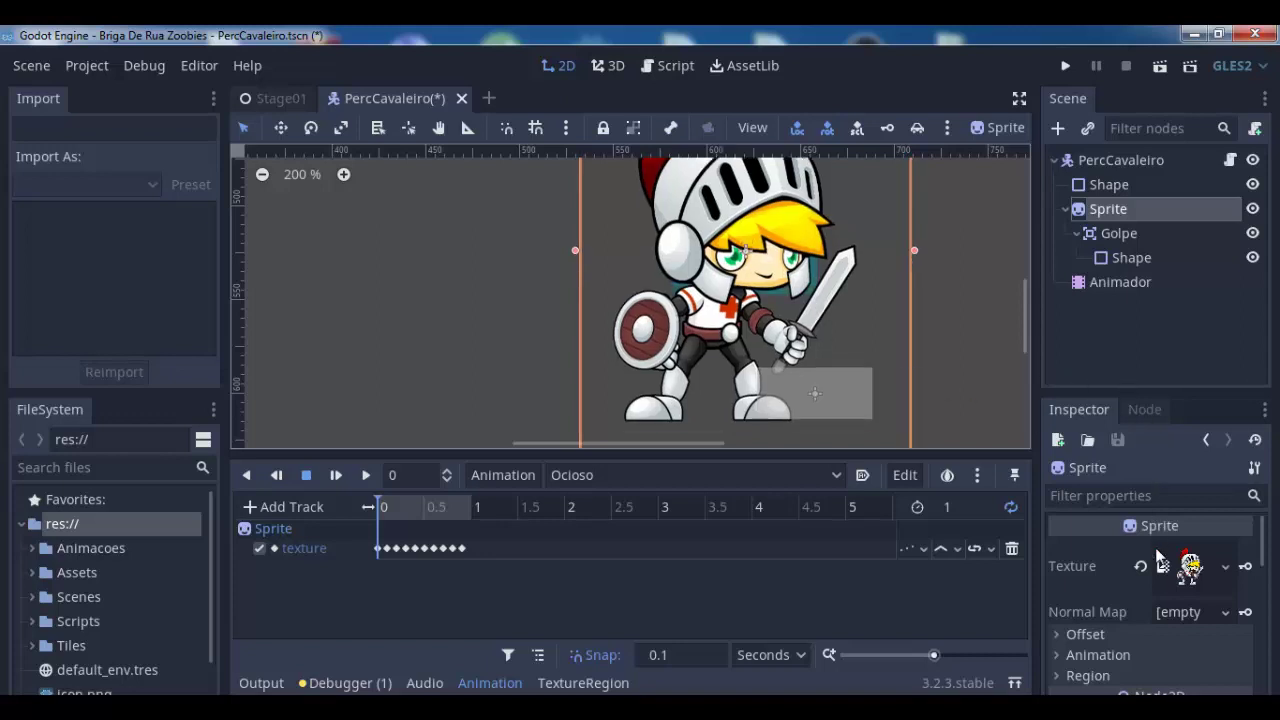
left_click(1137, 205)
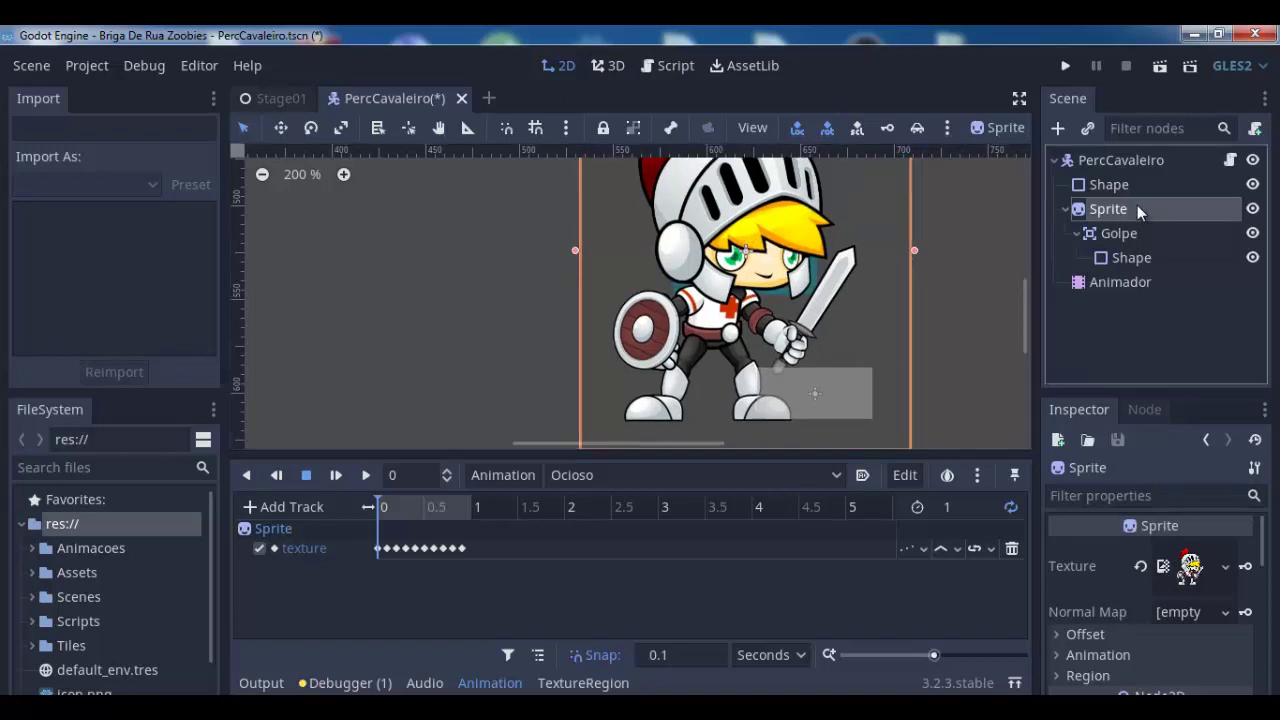
left_click(1111, 185)
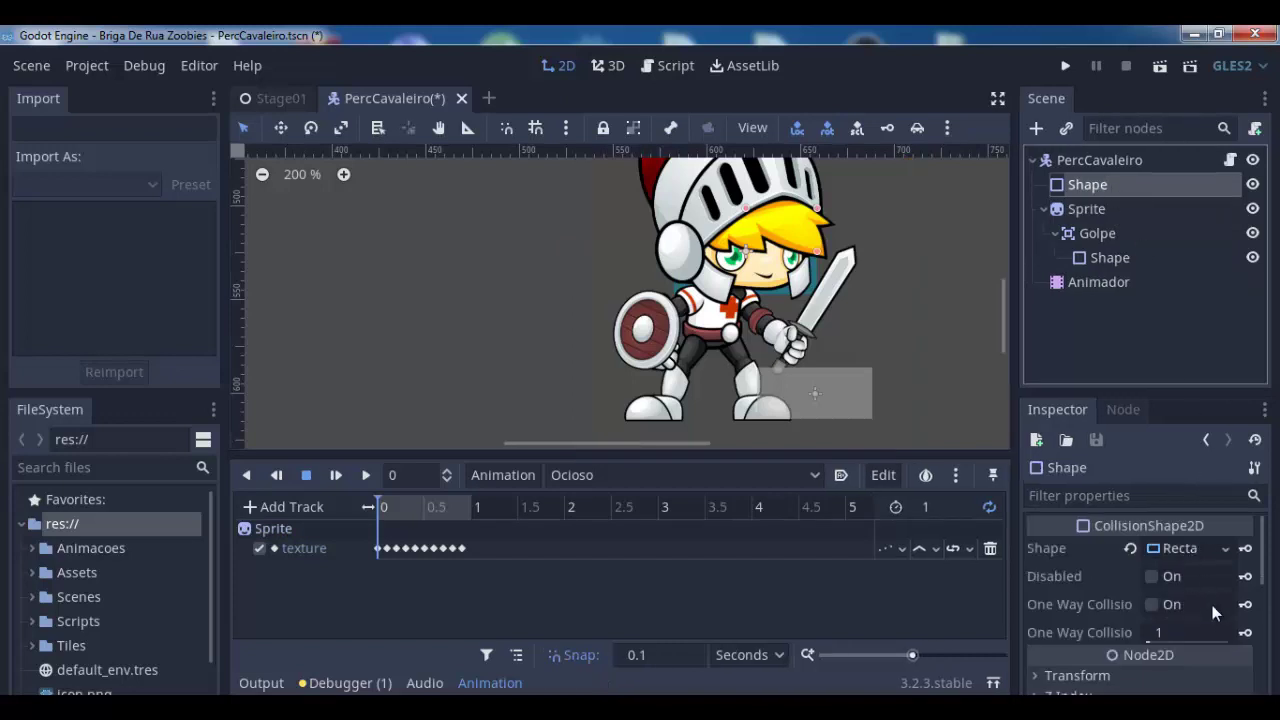
scroll(1210, 613, "down", 2)
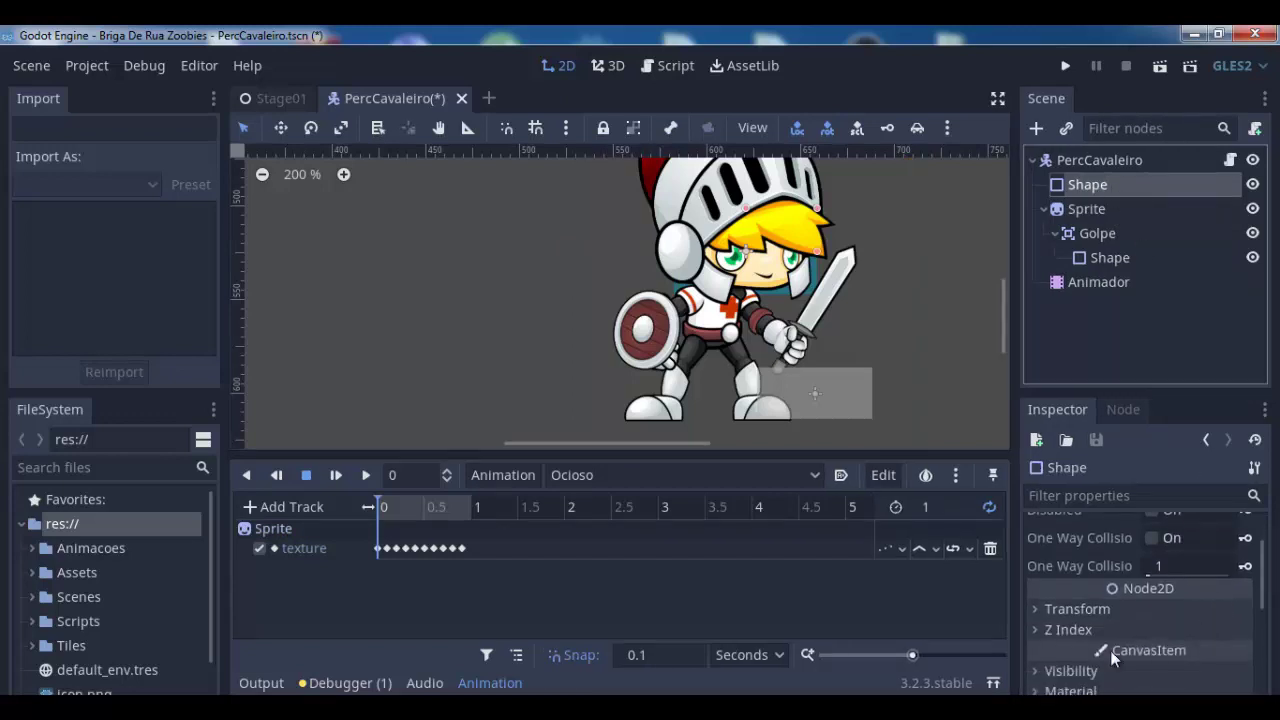
Set the Shape's Z Index to 1 and drag the knight sprite up and to the right
left_click(1051, 628)
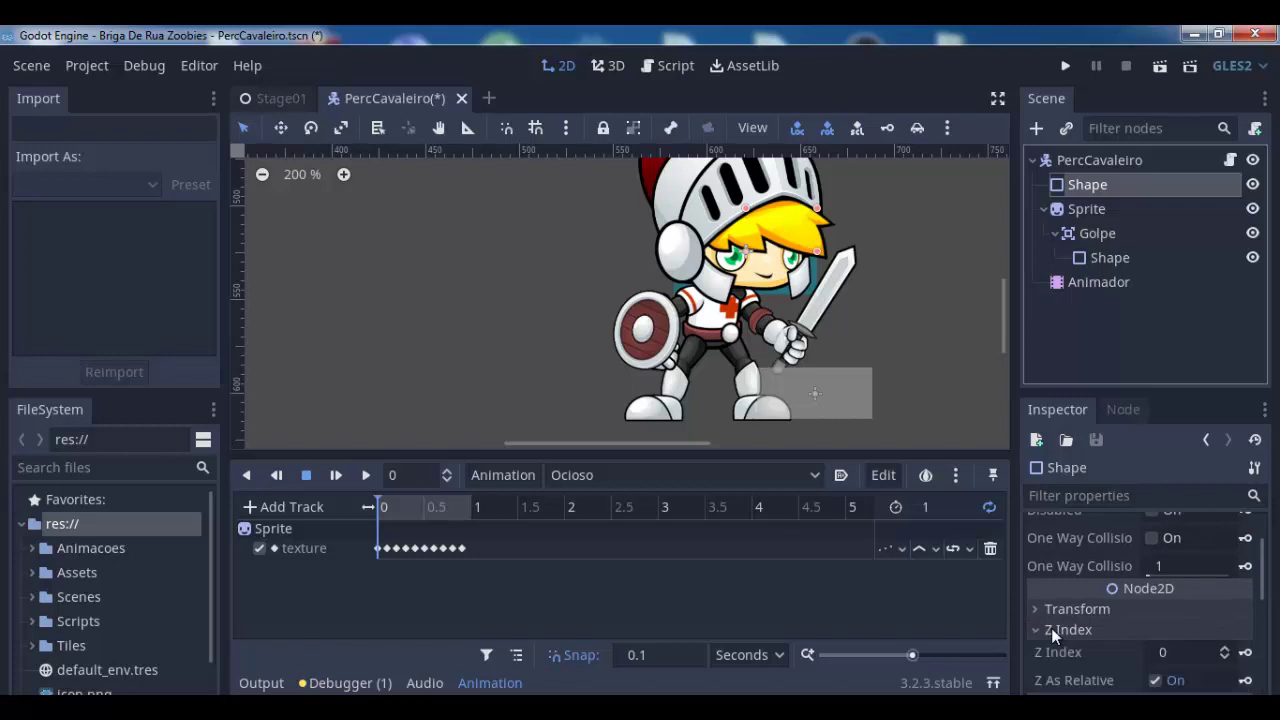
left_click(1216, 656)
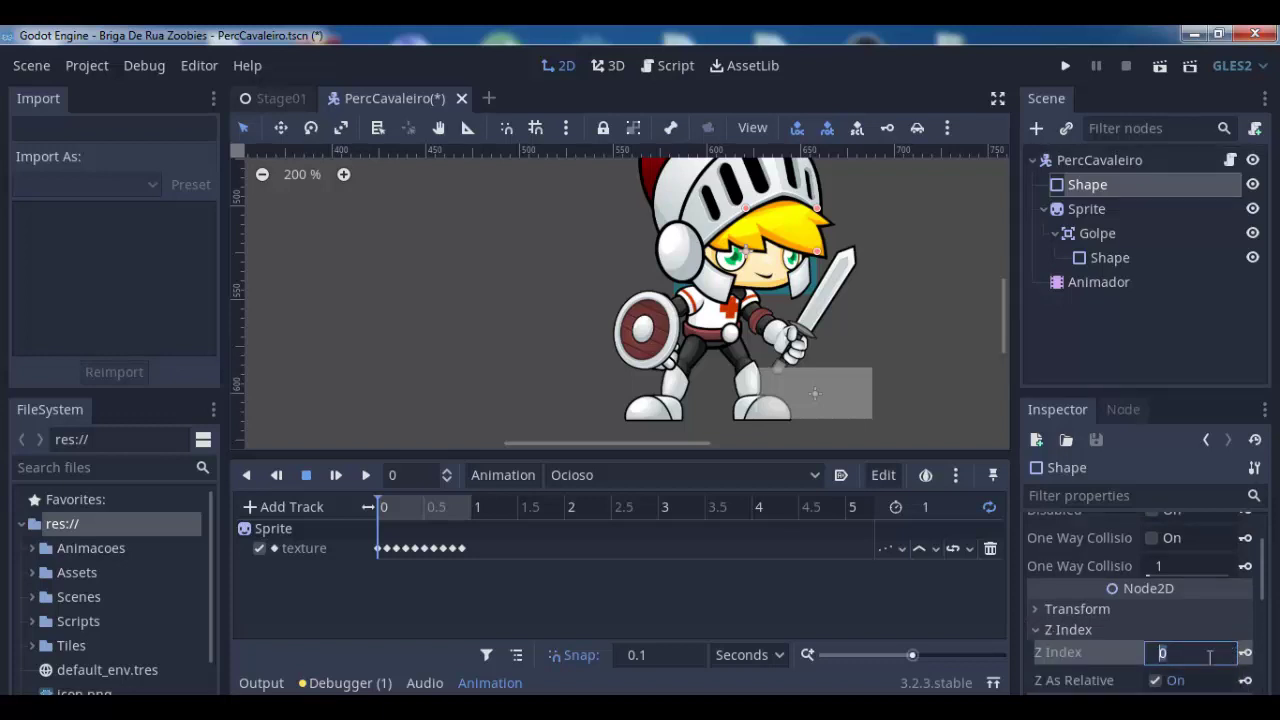
left_click(1210, 656)
left_click(1084, 627)
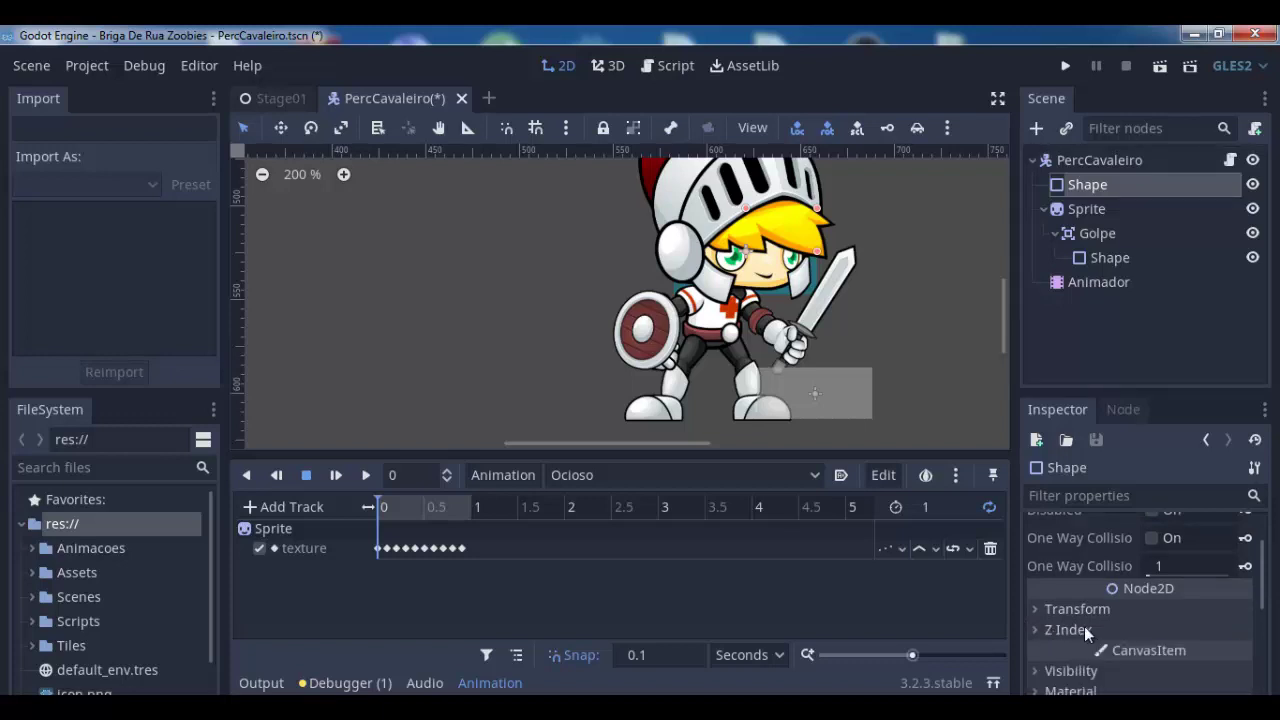
left_click(1037, 629)
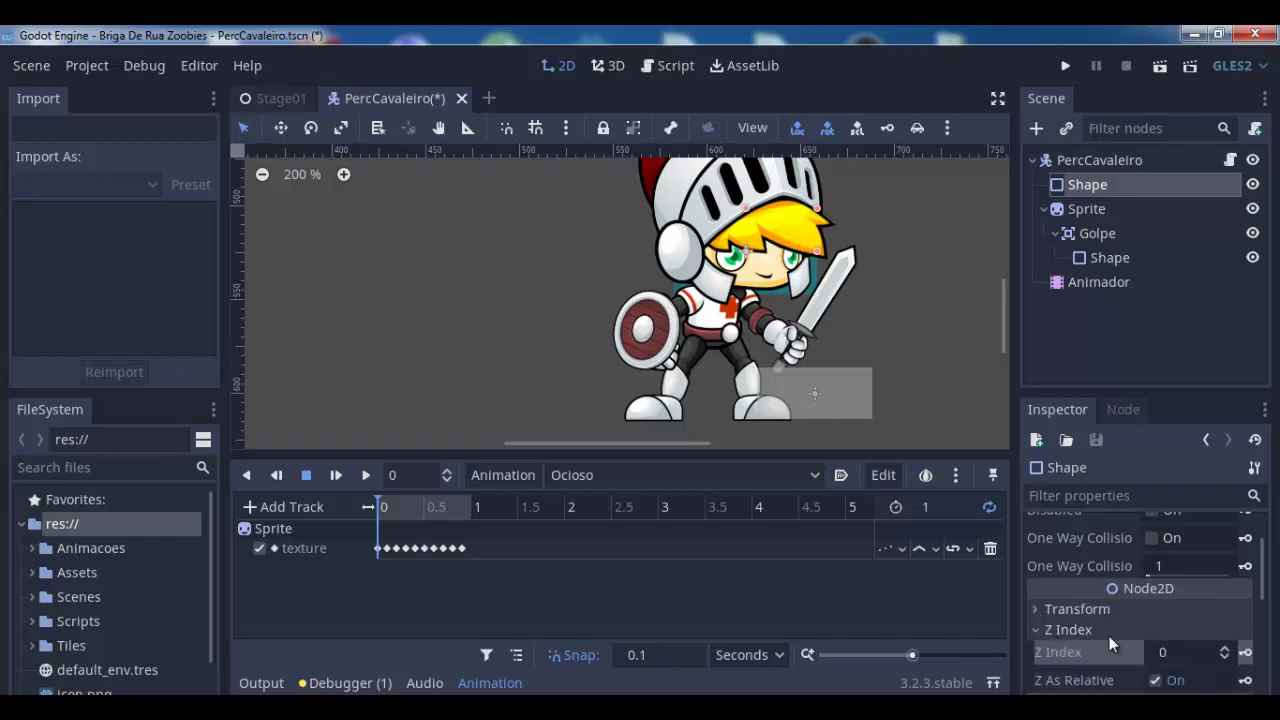
left_click(1225, 649)
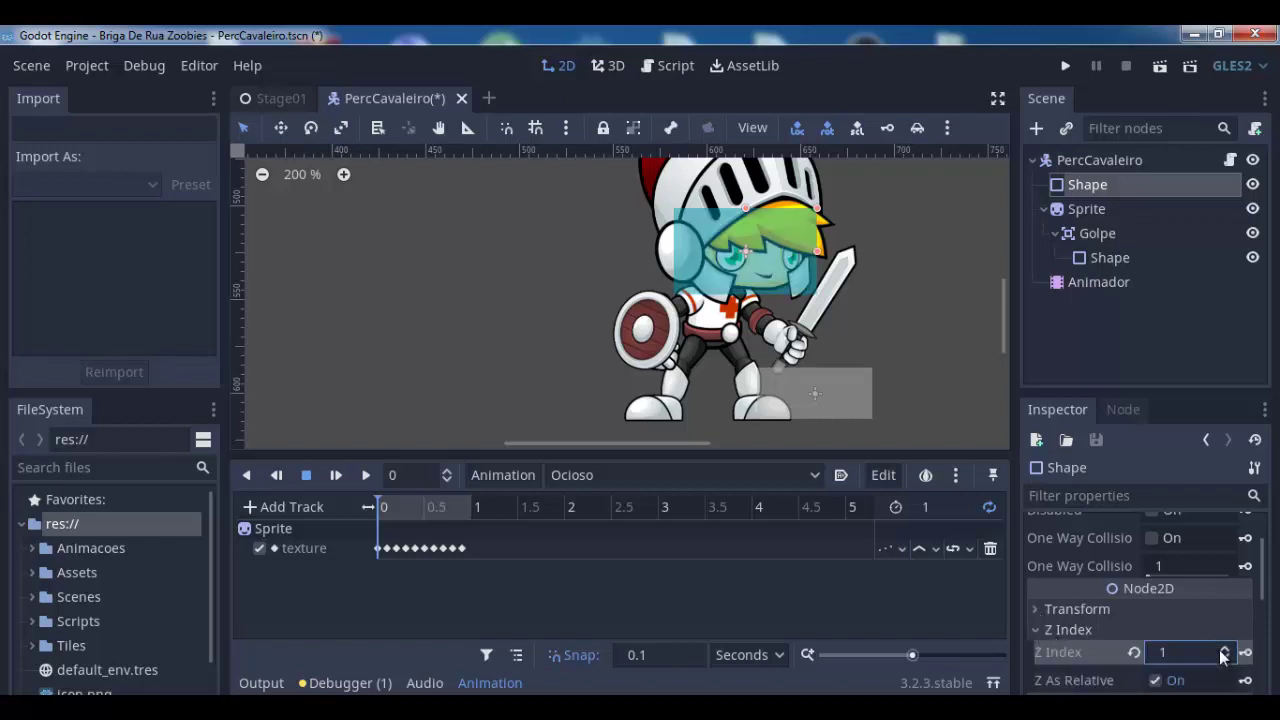
left_click(720, 270)
mouse_move(720, 270)
left_mouse_down()
mouse_move(734, 254)
mouse_move(878, 236)
mouse_move(875, 261)
left_mouse_up()
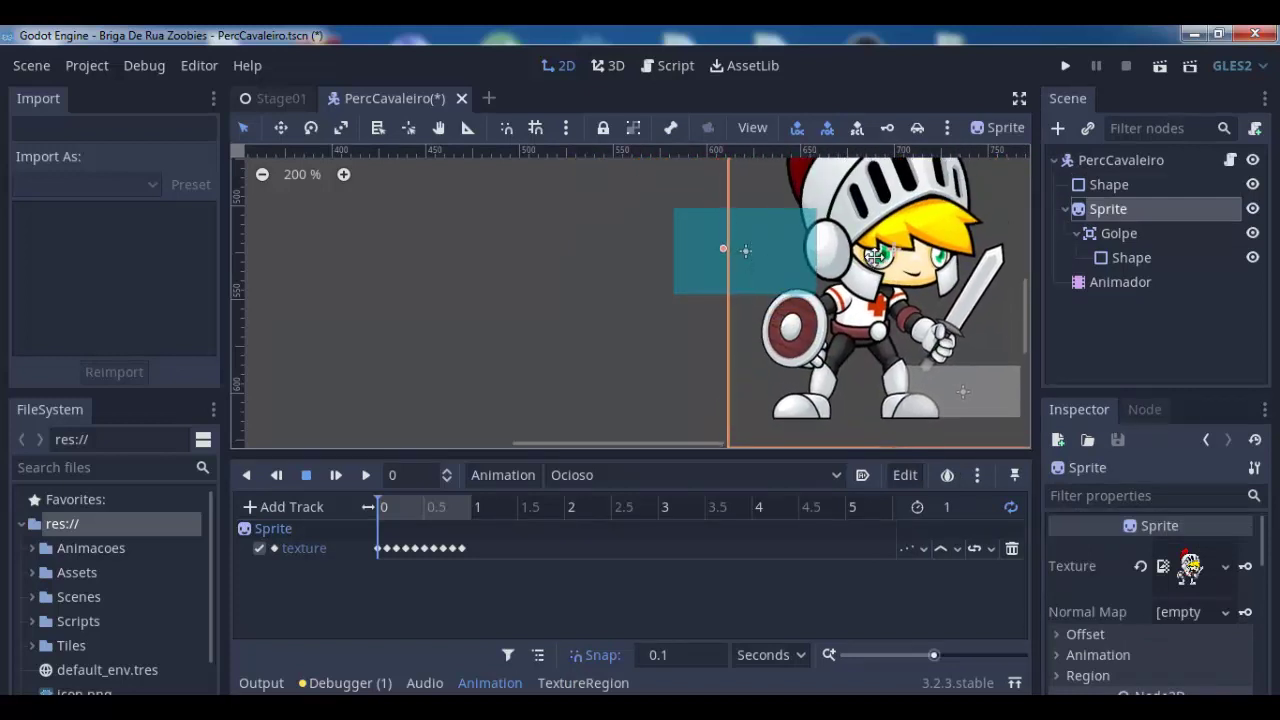
Reposition the collision box down and left toward the knight's feet, undoing stray drags
left_click(686, 250)
mouse_move(686, 250)
left_mouse_down()
mouse_move(719, 345)
mouse_move(802, 378)
left_mouse_up()
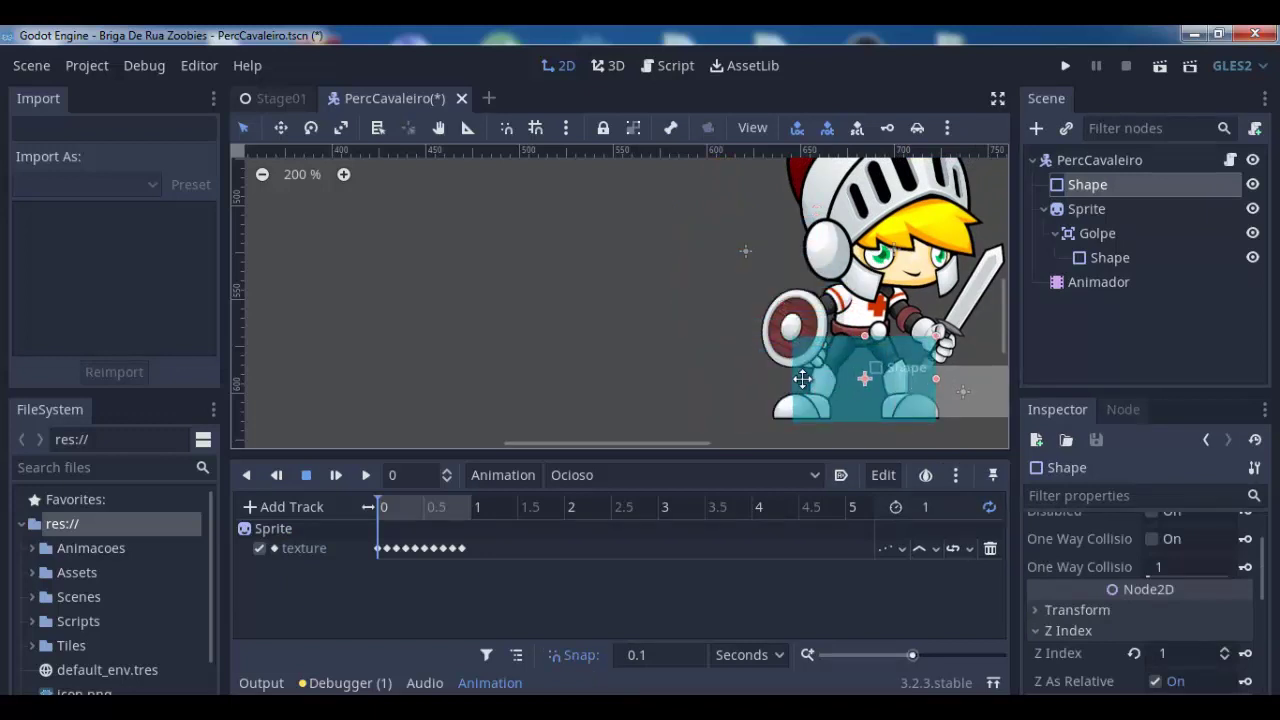
key("ctrl+z")
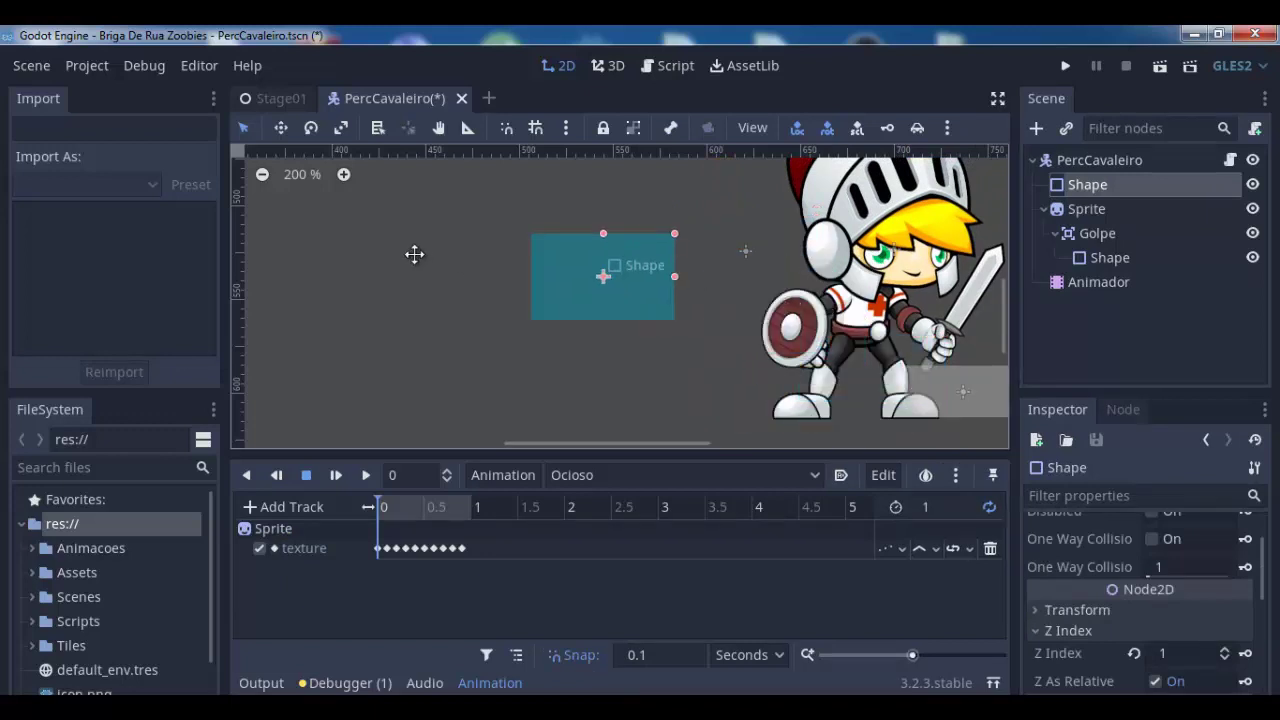
left_click_drag(414, 254, 350, 235)
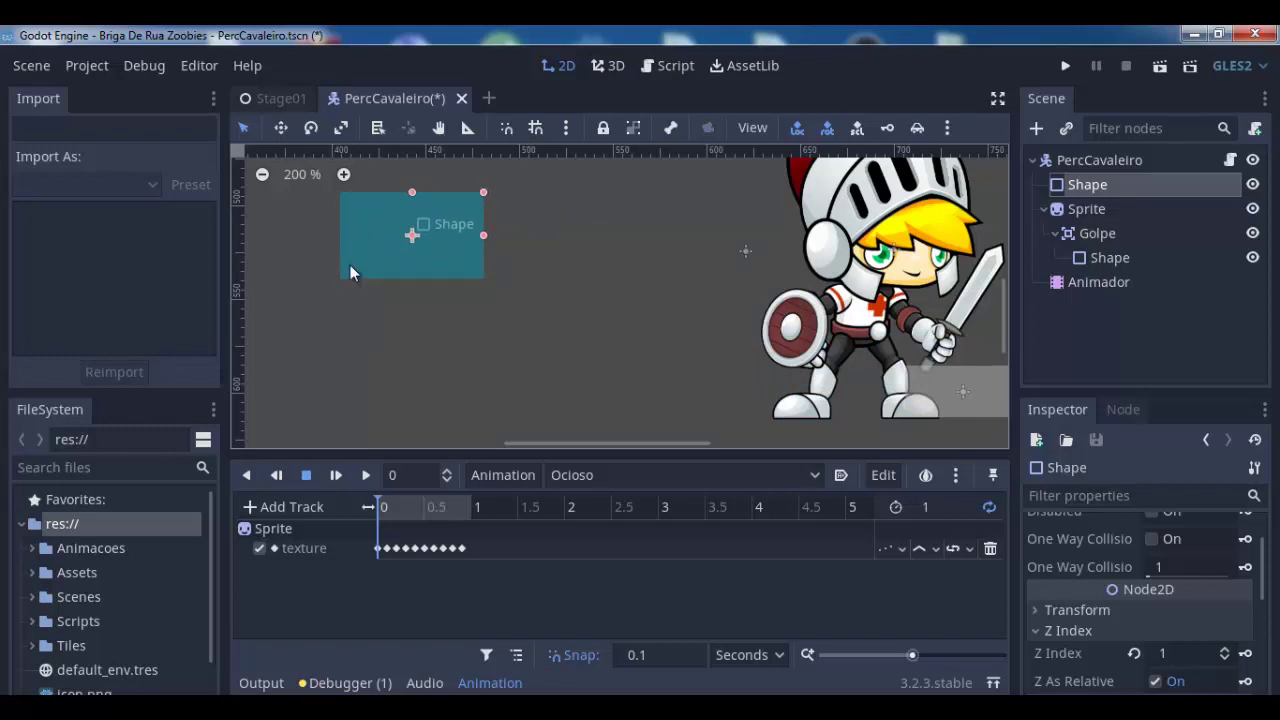
key("ctrl+z")
key("ctrl+z")
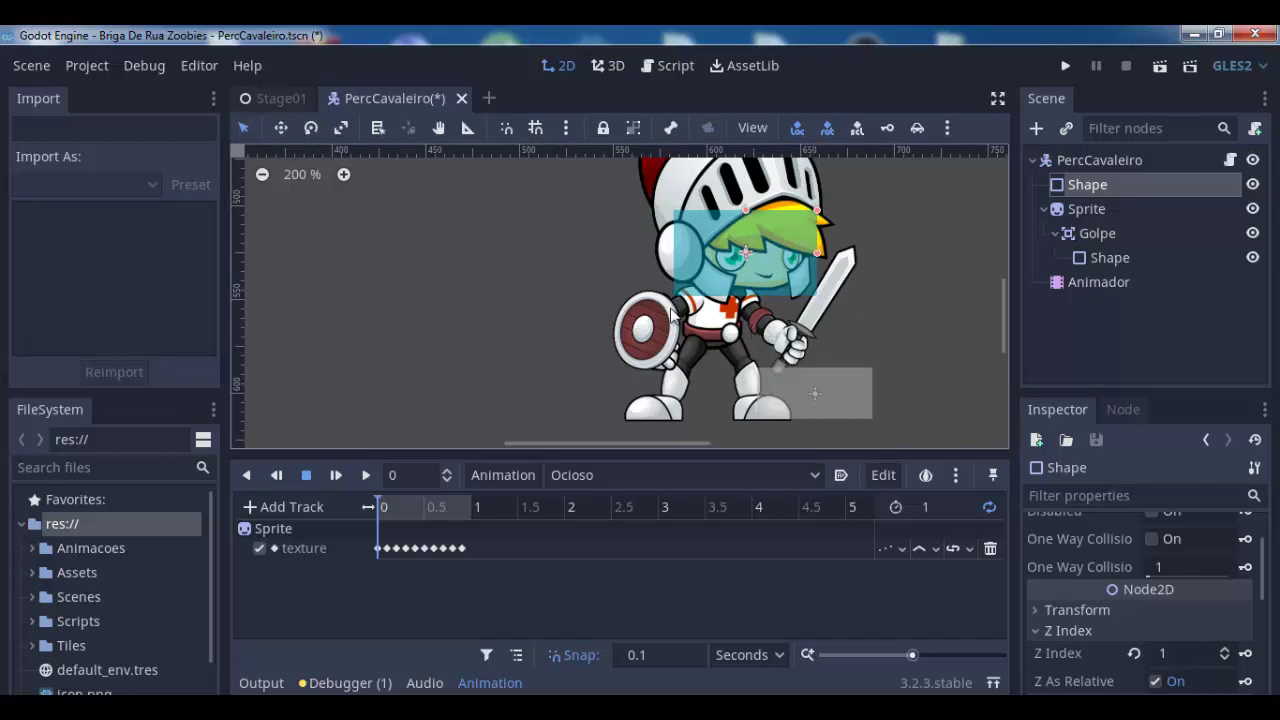
key("Down")
key("Down")
key("Down")
key("Down")
key("Down")
key("Down")
key("Down")
key("Down")
key("Down")
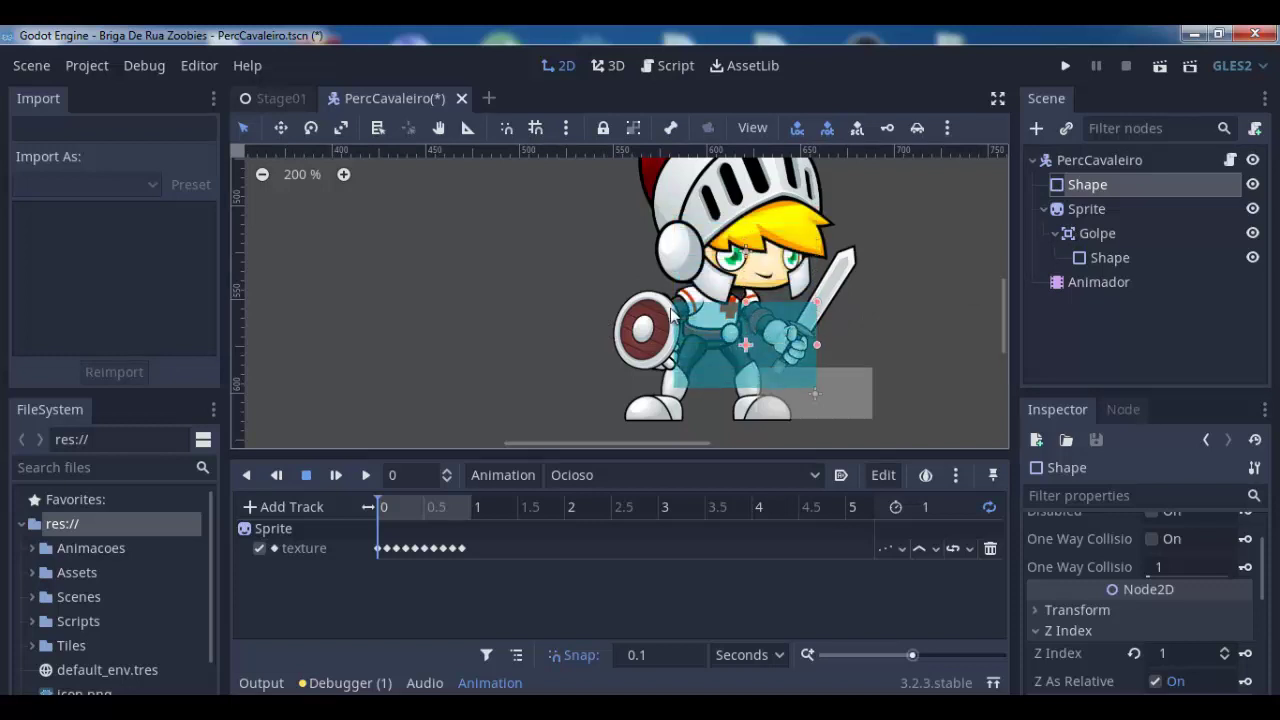
key("Down")
key("Down")
key("Down")
key("Down")
key("Down")
key("Down")
key("Left")
key("Left")
key("Left")
key("Left")
key("Left")
key("Left")
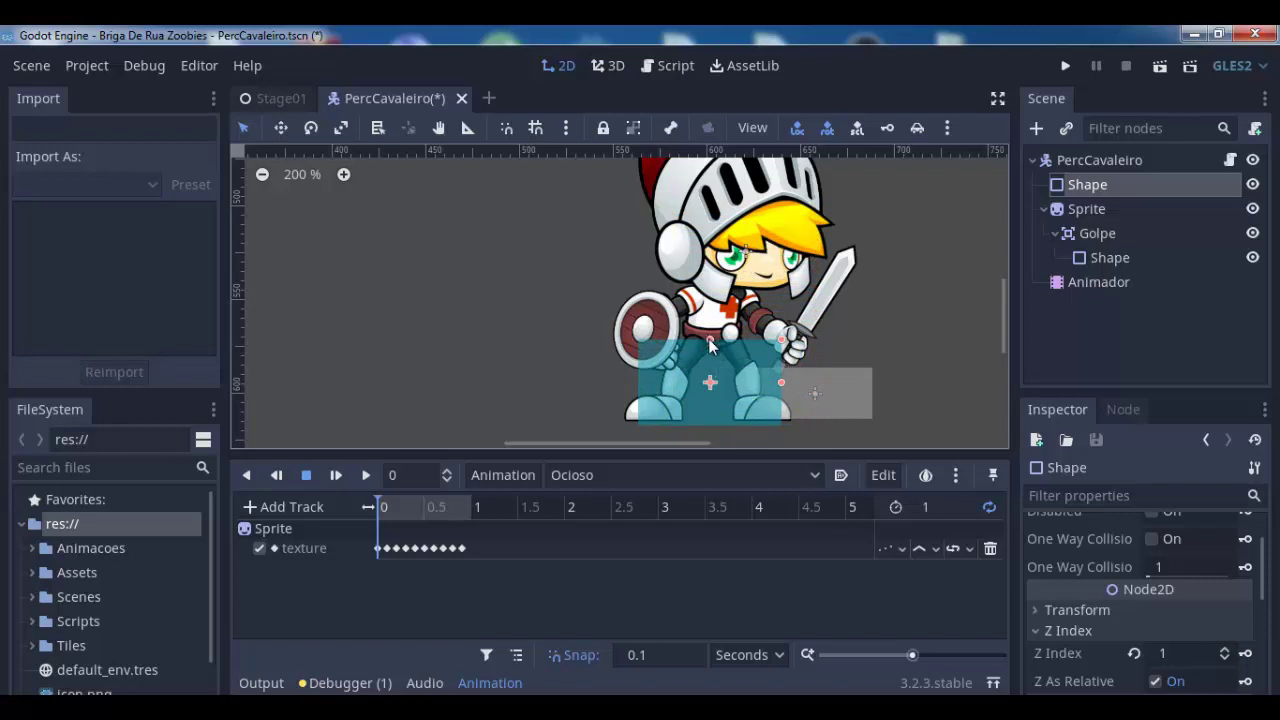
Resize the box into a wide flat strip across the feet and verify Position (-22, 75)
left_click_drag(708, 341, 706, 360)
key("Down")
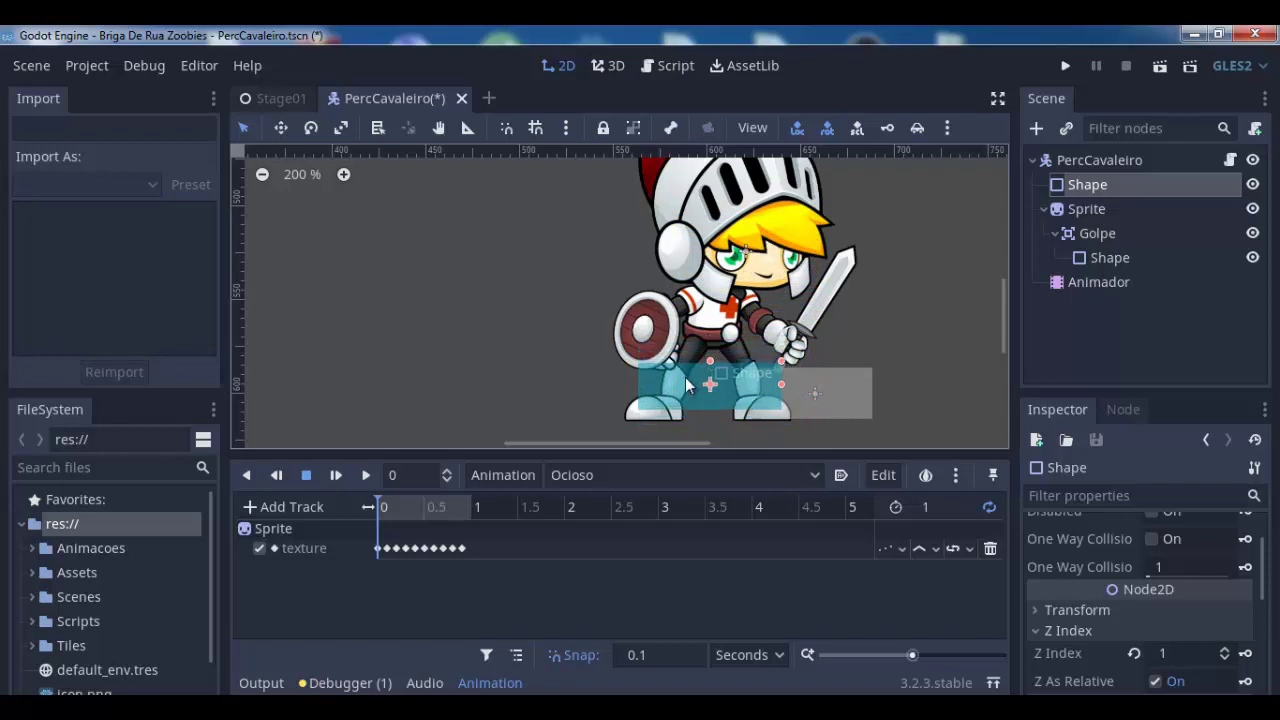
key("Down")
key("Down")
key("Down")
key("Down")
key("Down")
left_click_drag(707, 369, 708, 394)
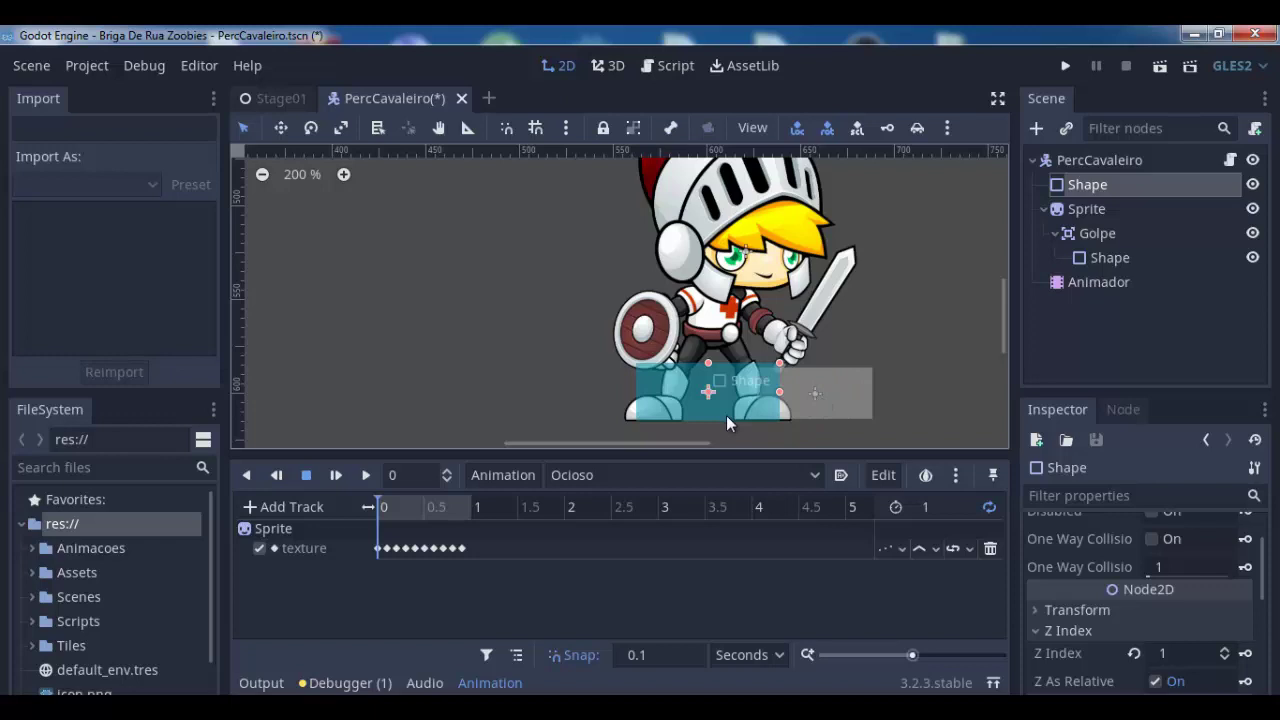
mouse_move(780, 392)
left_mouse_down()
mouse_move(709, 398)
mouse_move(706, 366)
left_mouse_up()
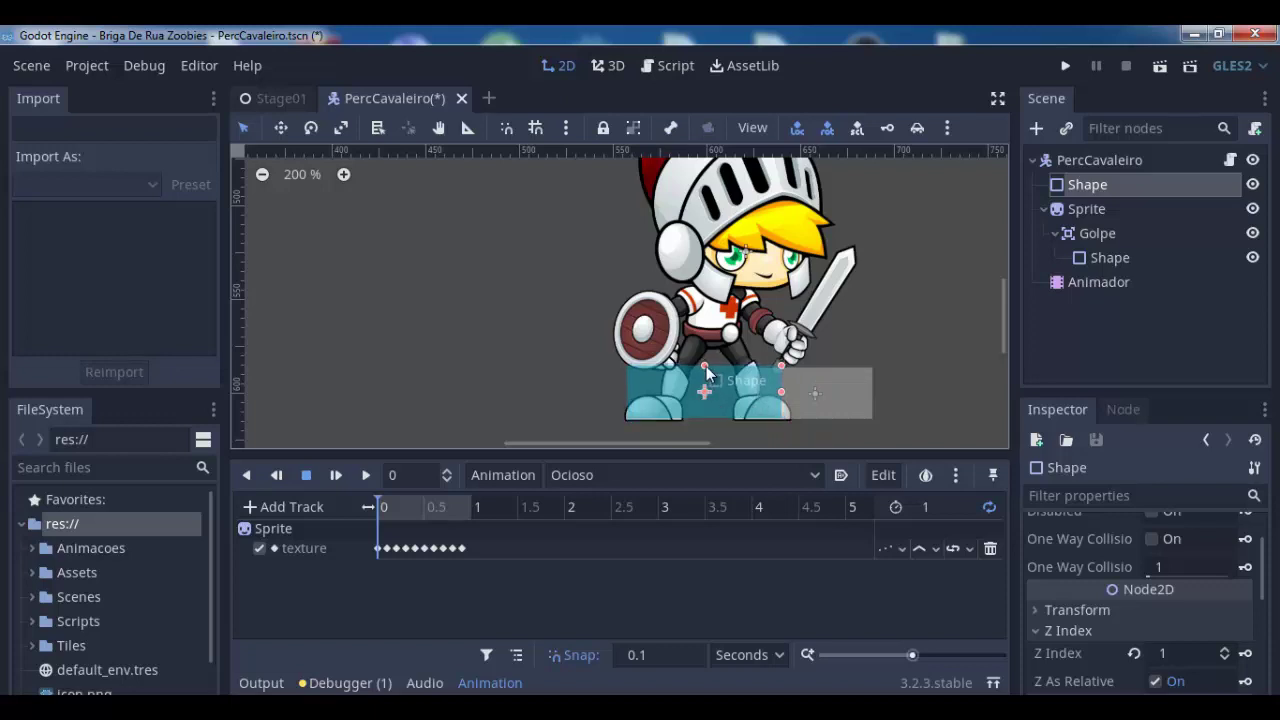
scroll(1175, 594, "up", 3)
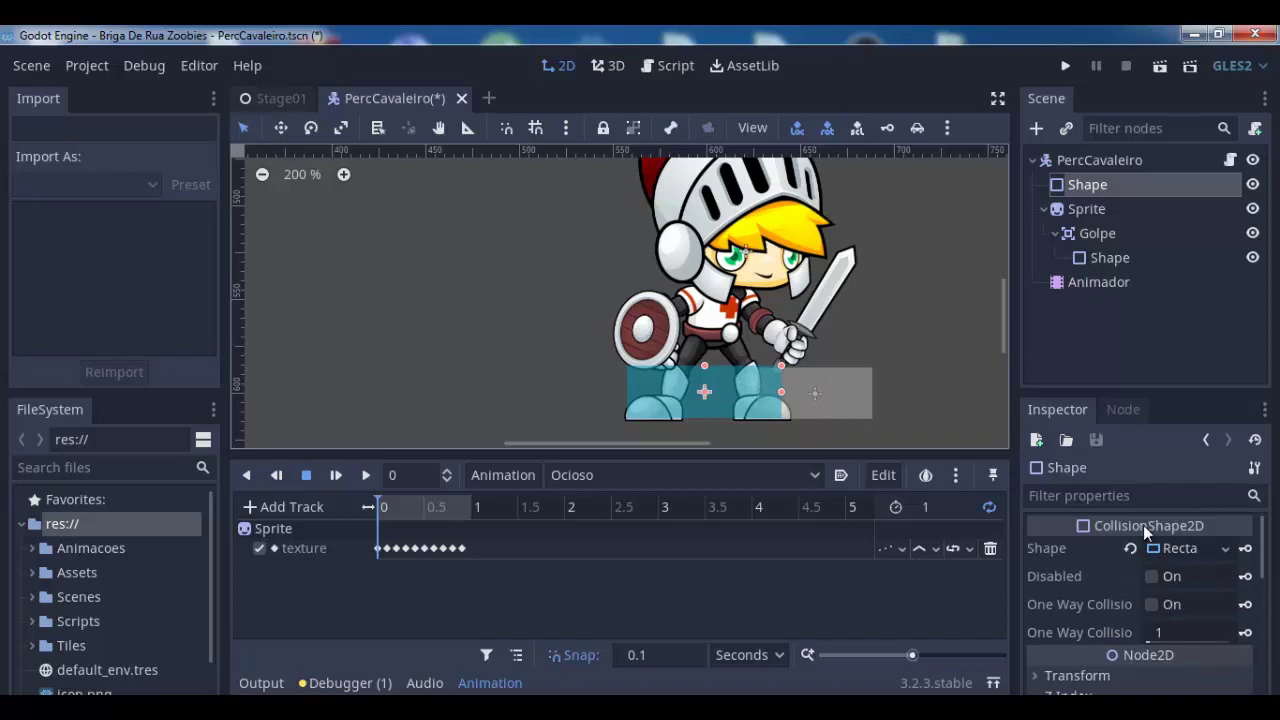
scroll(1190, 575, "down", 3)
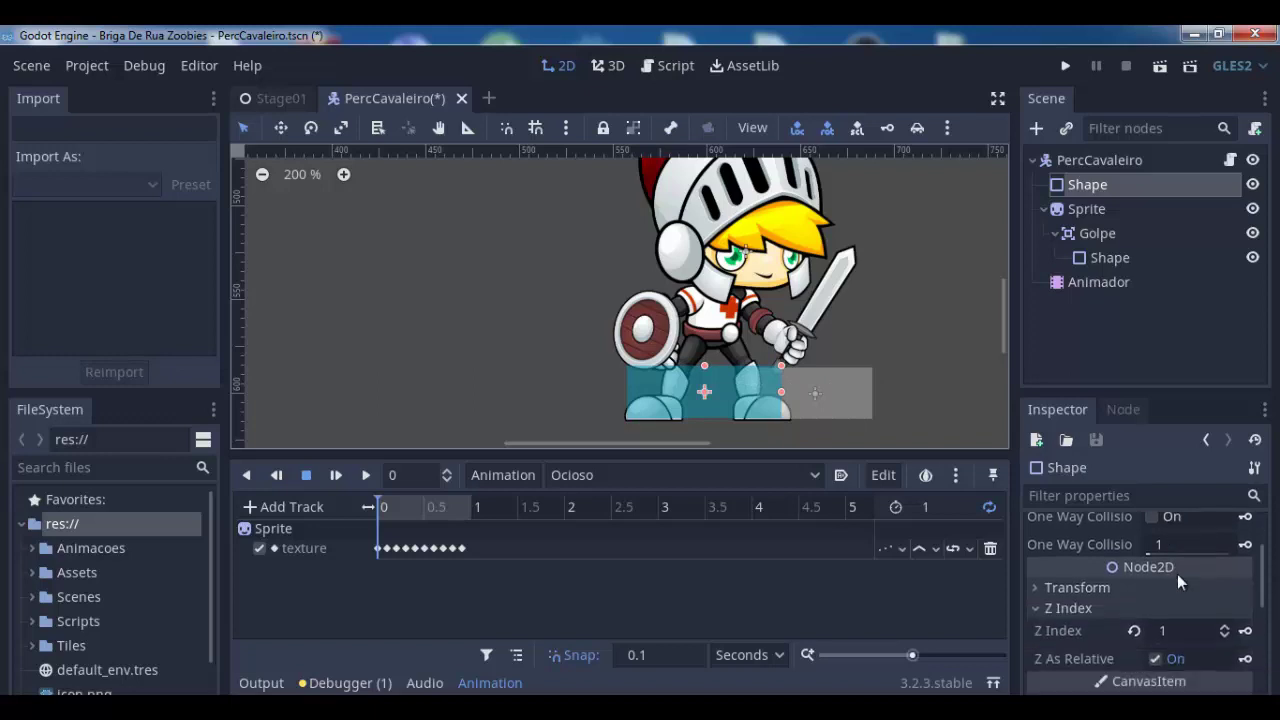
left_click(1068, 589)
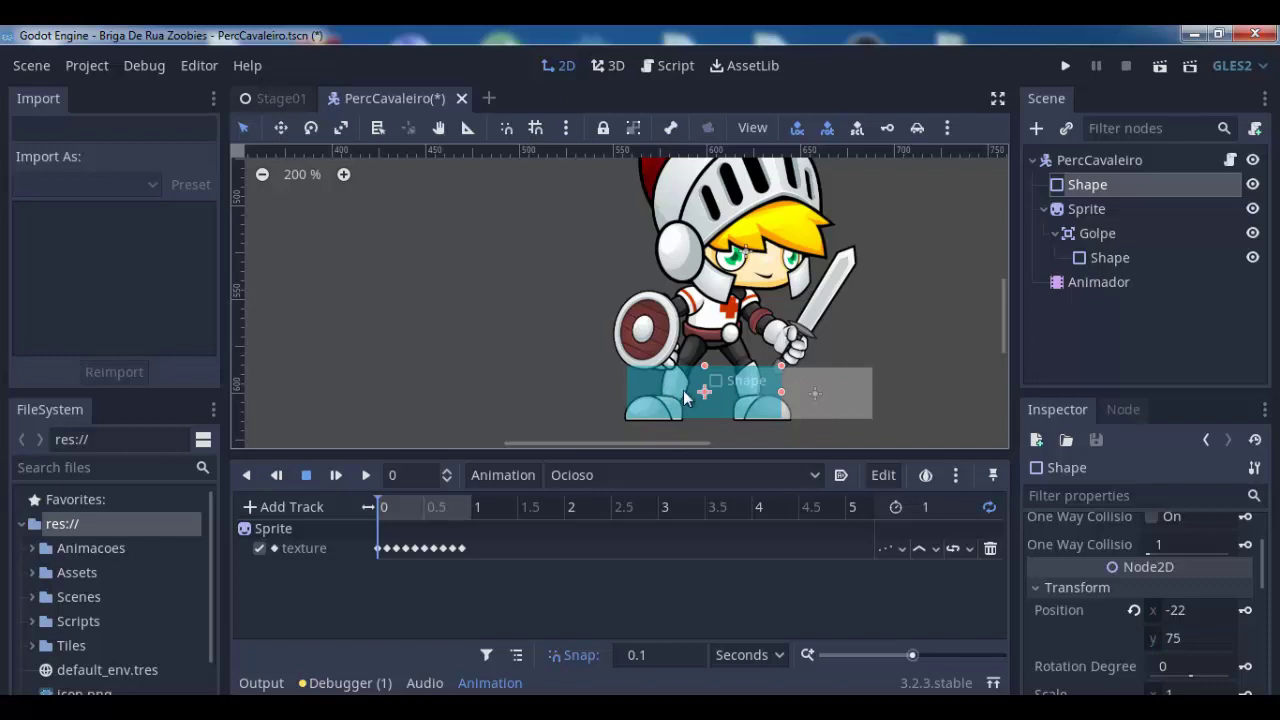
Check the Debug menu, then save the scene and launch the game
left_click(136, 67)
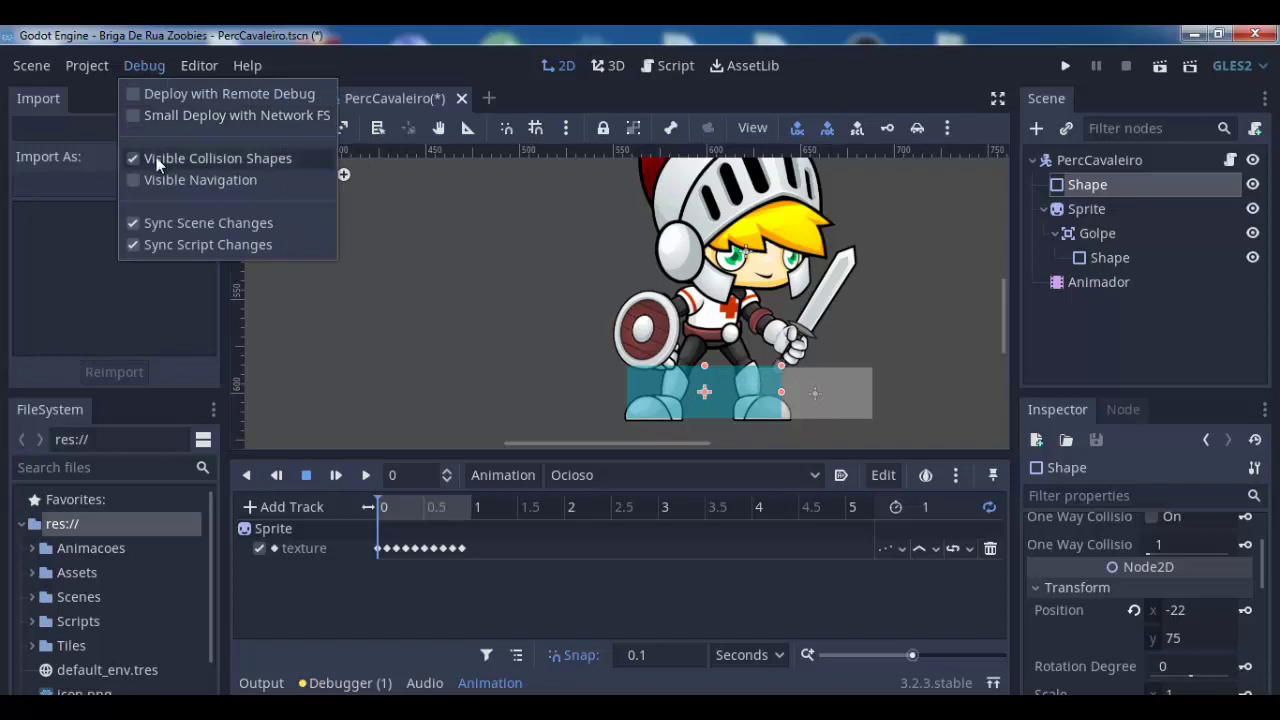
left_click(589, 278)
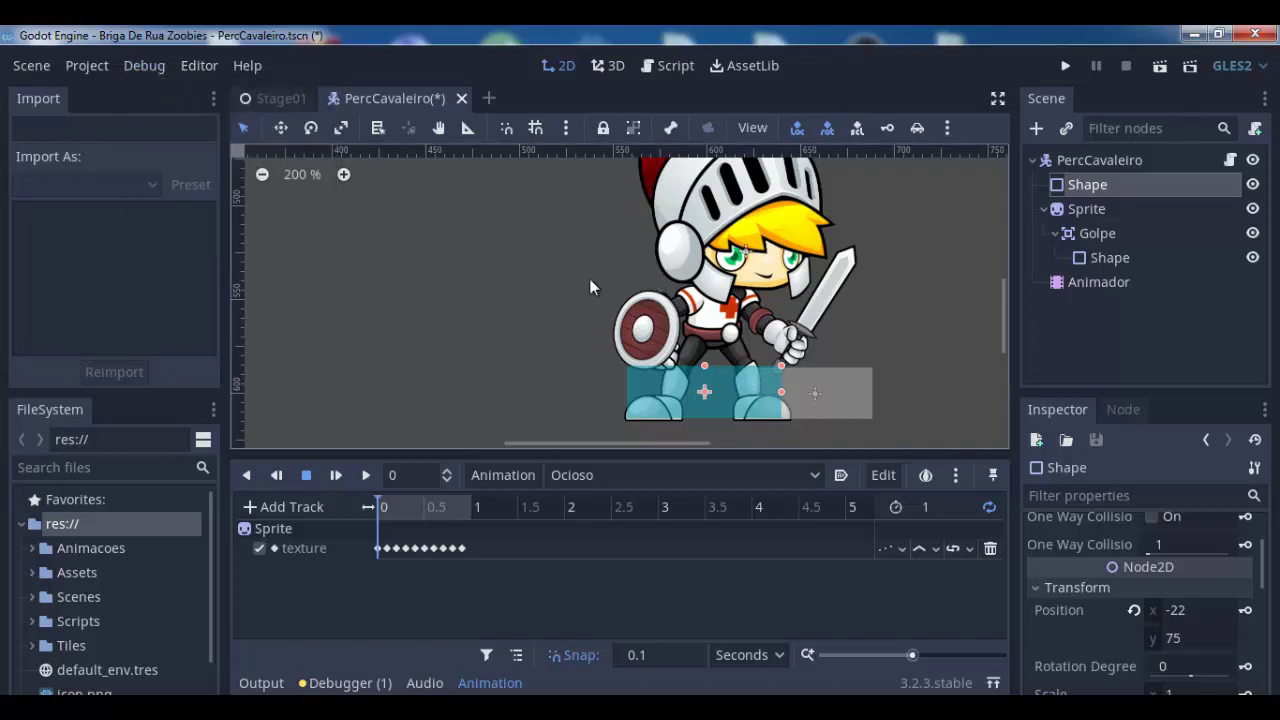
left_click(1062, 68)
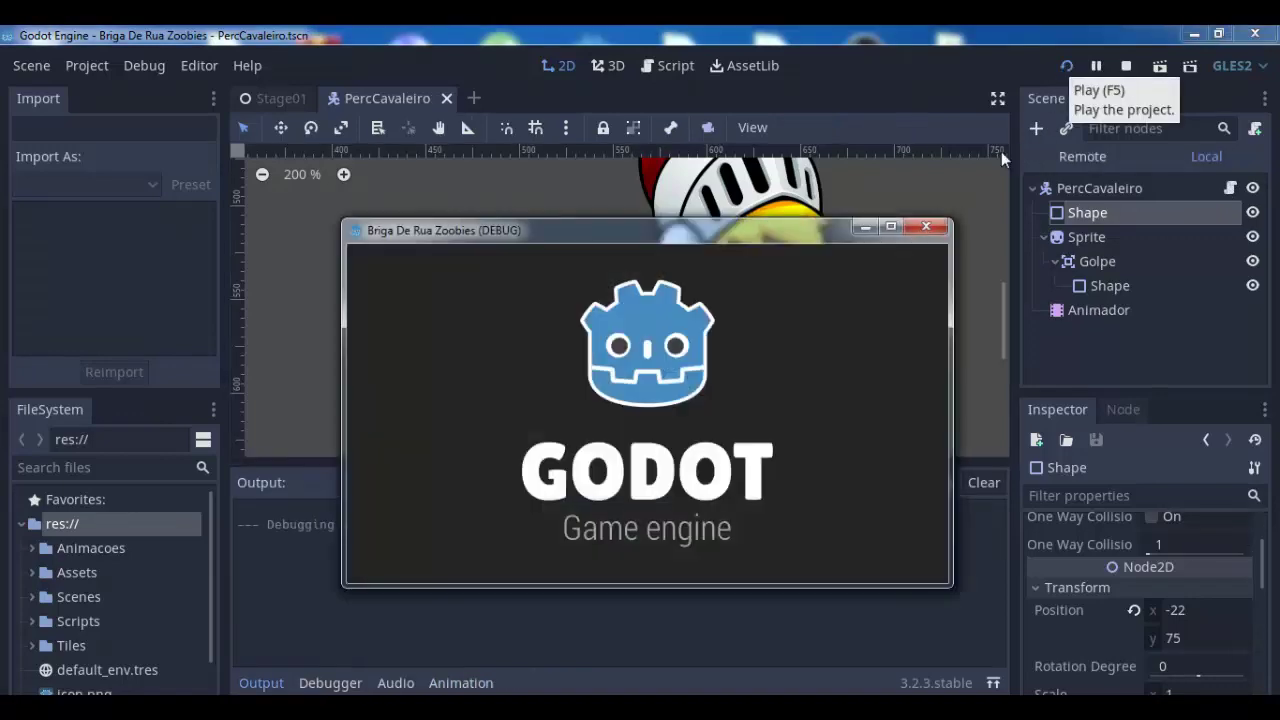
Maximize the game window and turn the knight left and right to watch the collision strip
left_click(886, 226)
key("Left")
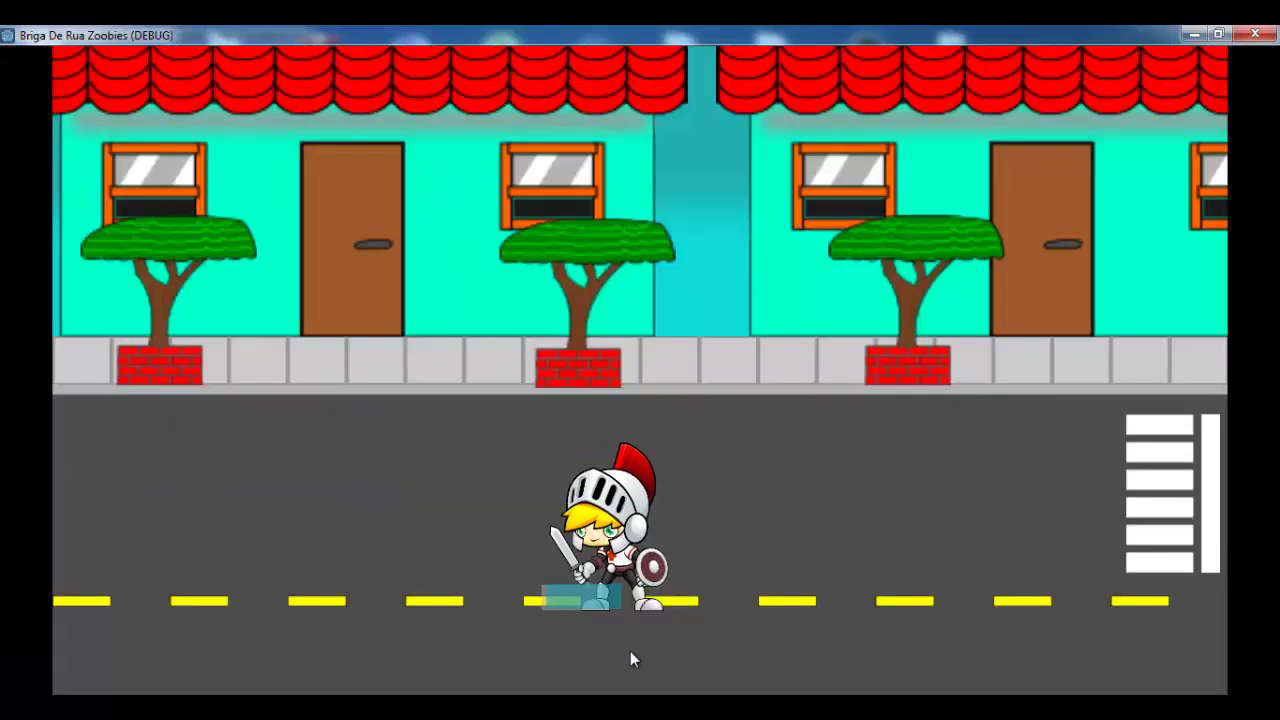
key("Right")
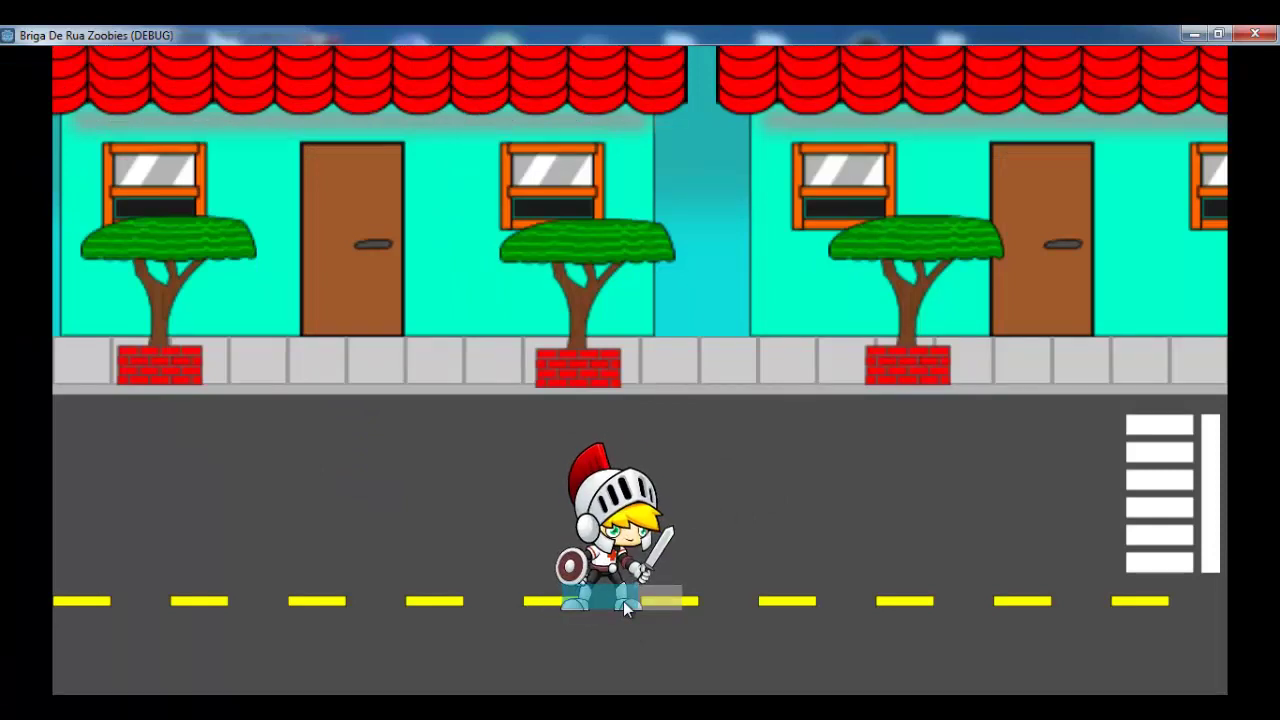
key("Left")
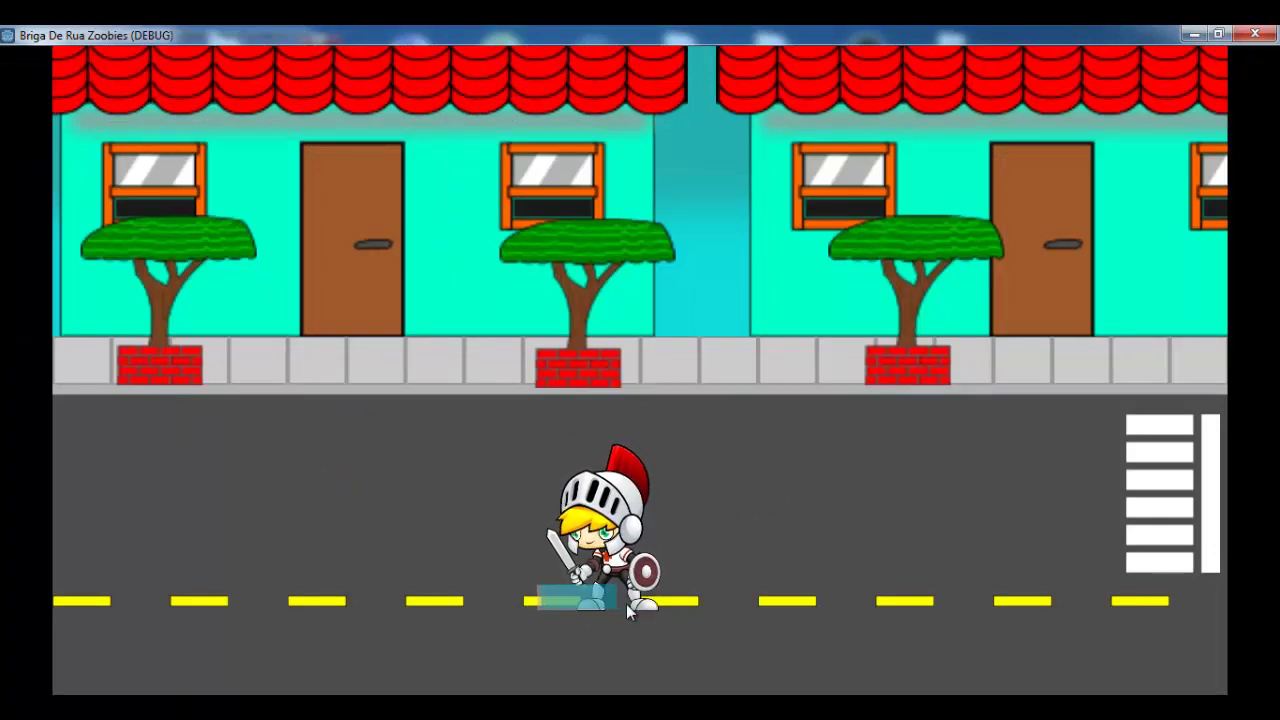
key("Right")
key("Left")
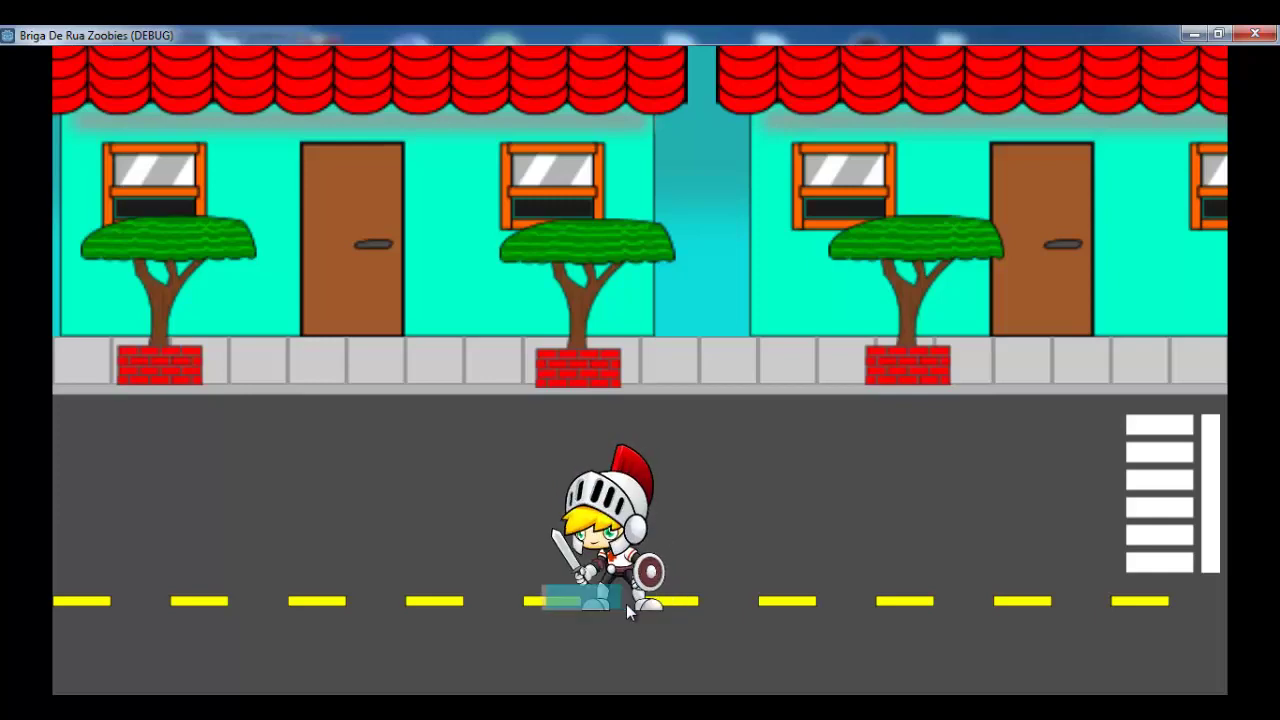
Close the running game and open PercCavaleiro.gd at the direita movement block
left_click(1255, 35)
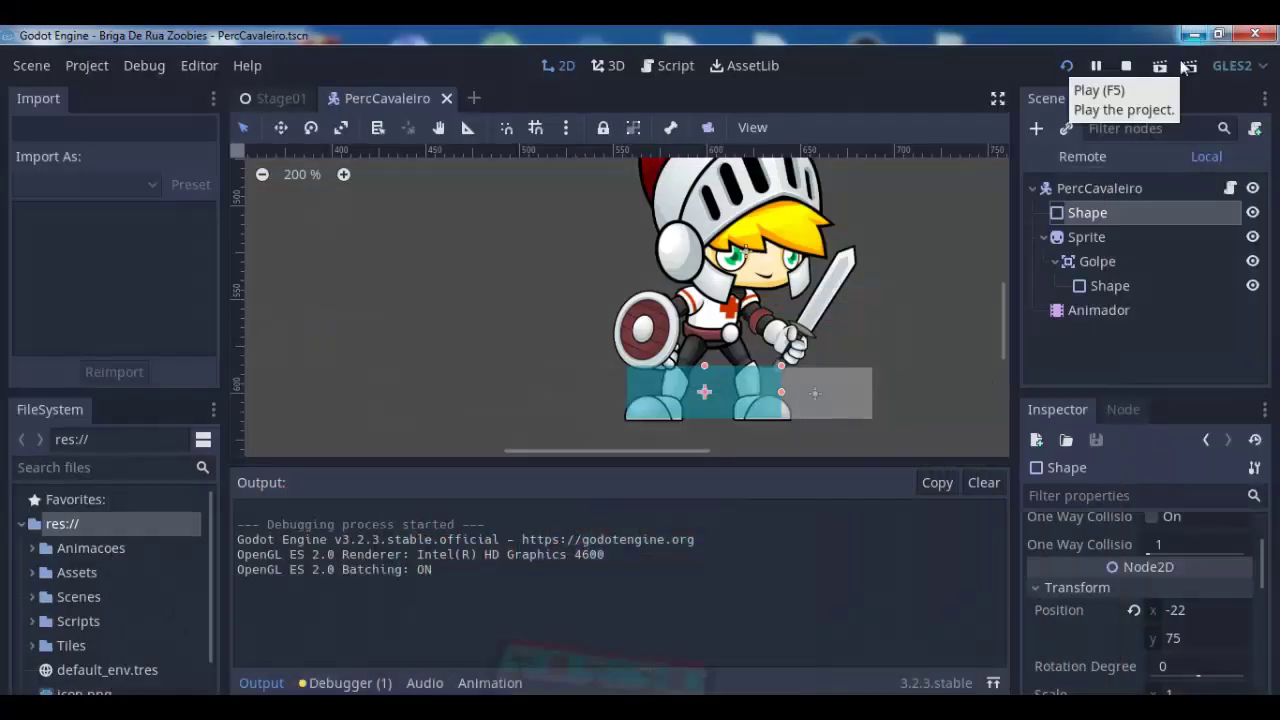
left_click(1230, 189)
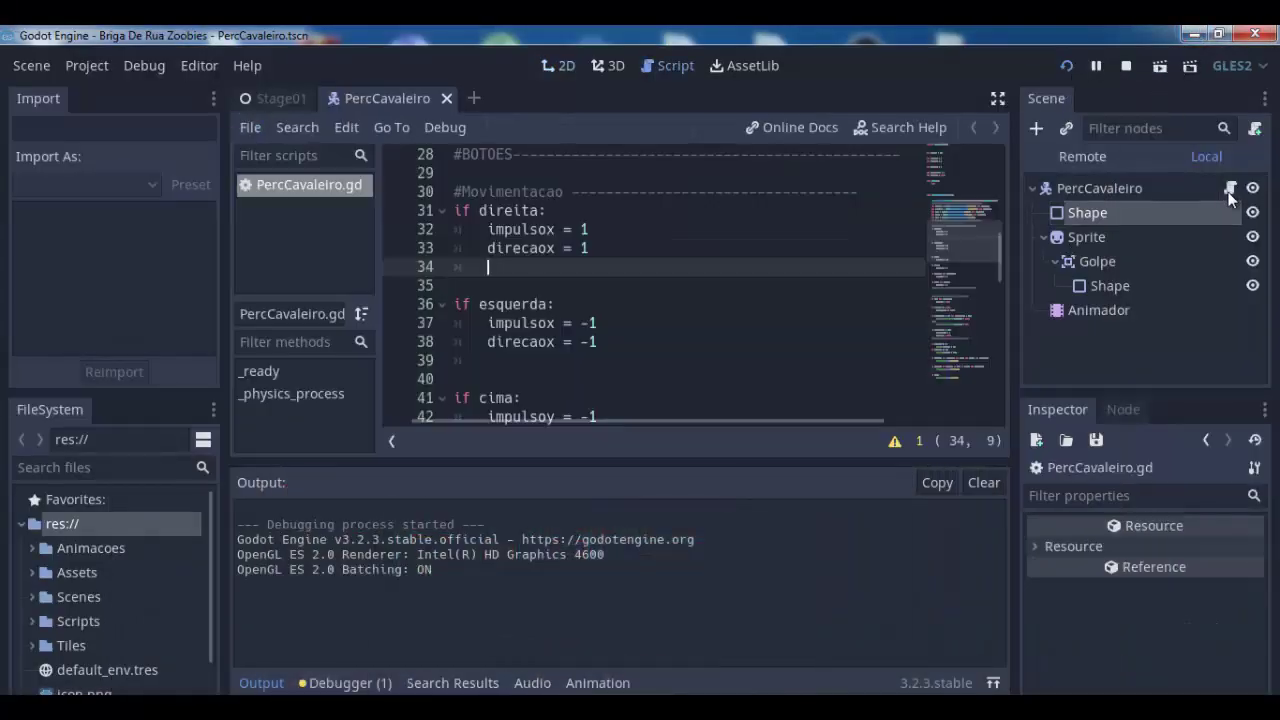
left_click(635, 257)
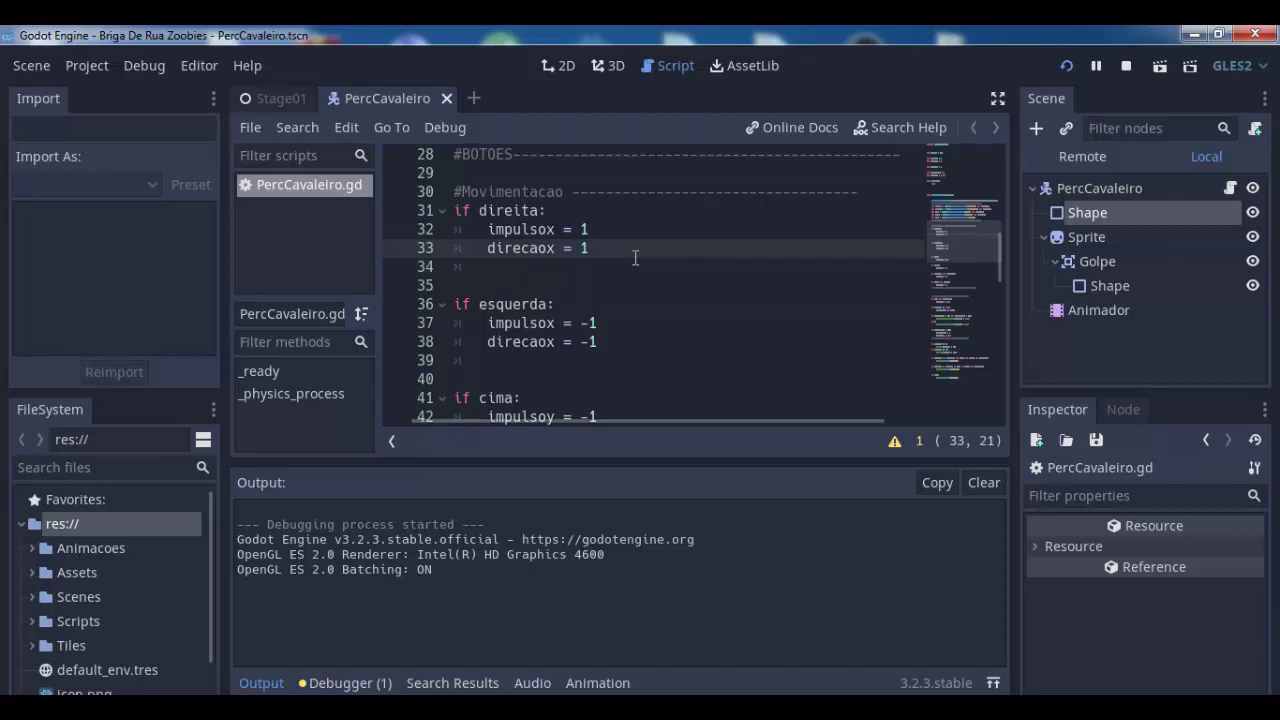
key("Up")
key("Up")
key("Down")
key("Down")
Add '$Shape.position.x = 22' on a new line in the direita block
key("Return")
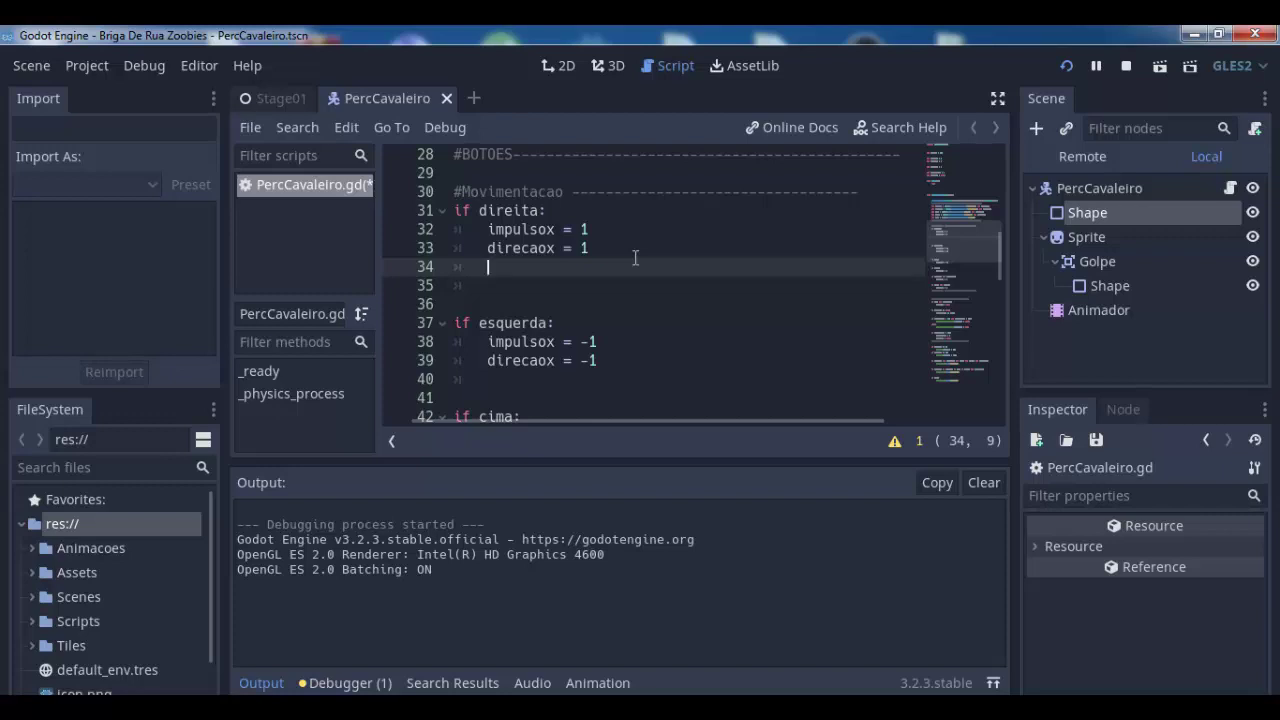
type("$")
type("sha")
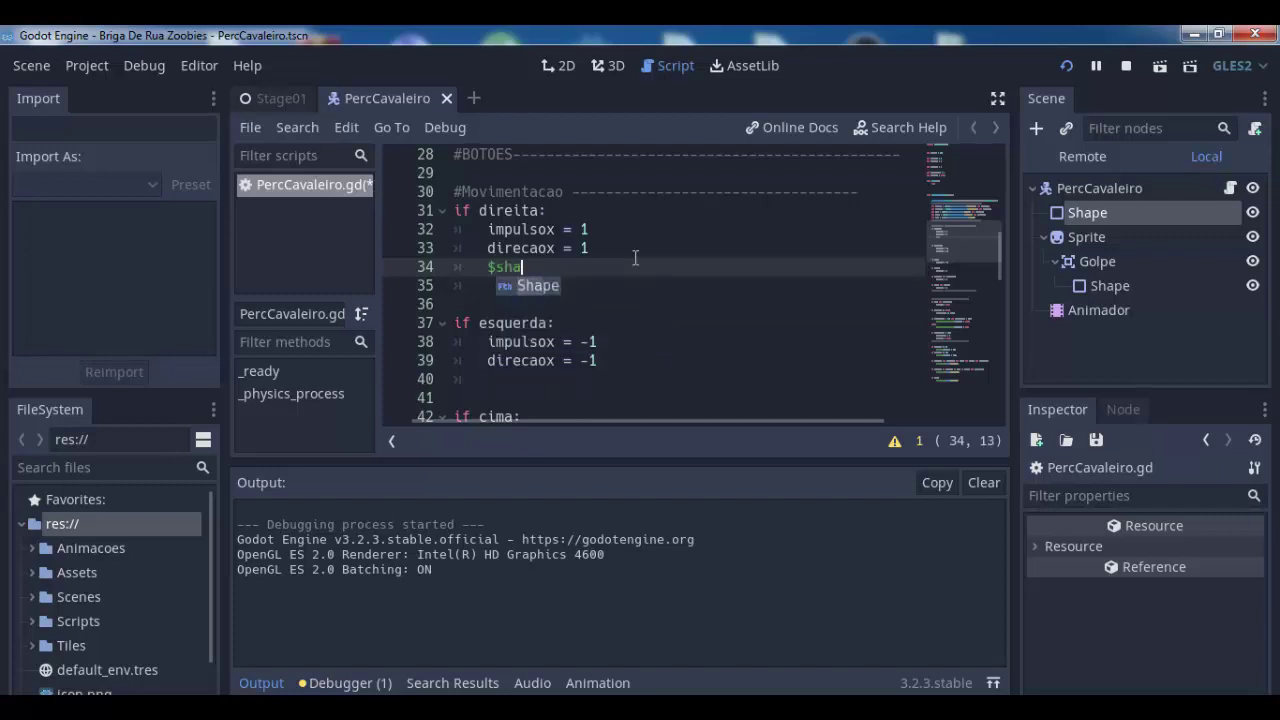
key("Return")
type(".")
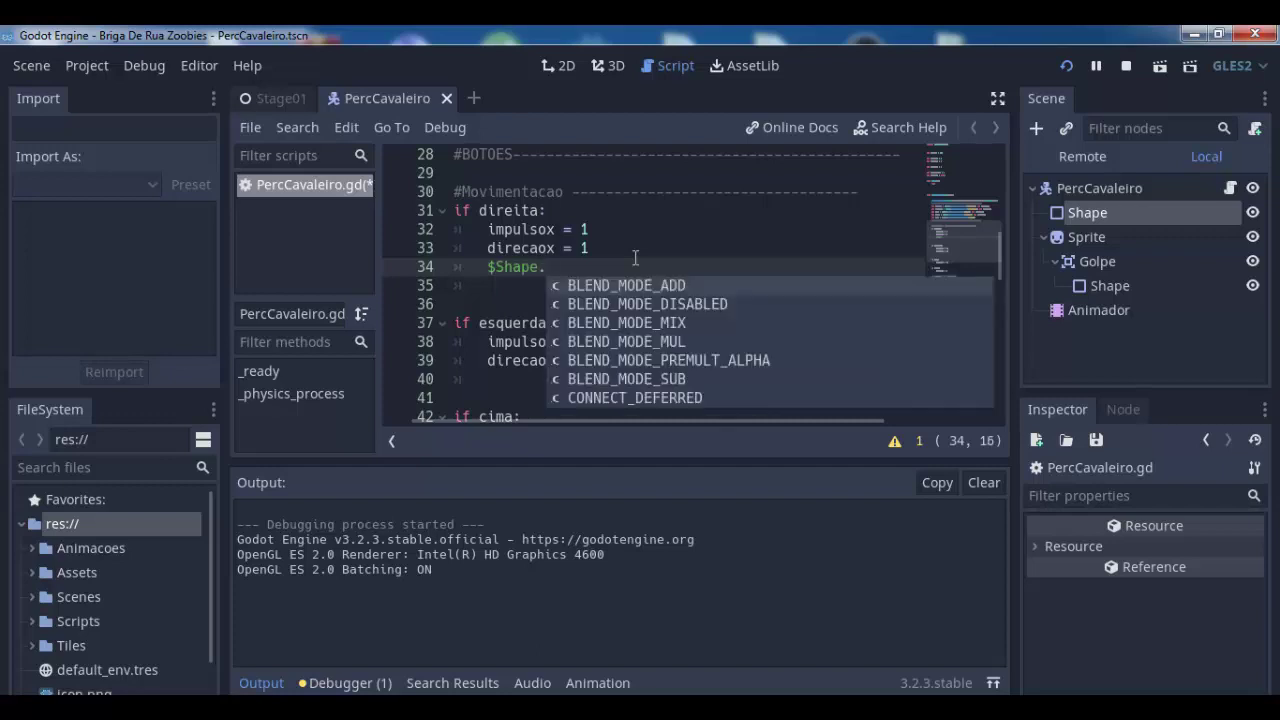
type("p")
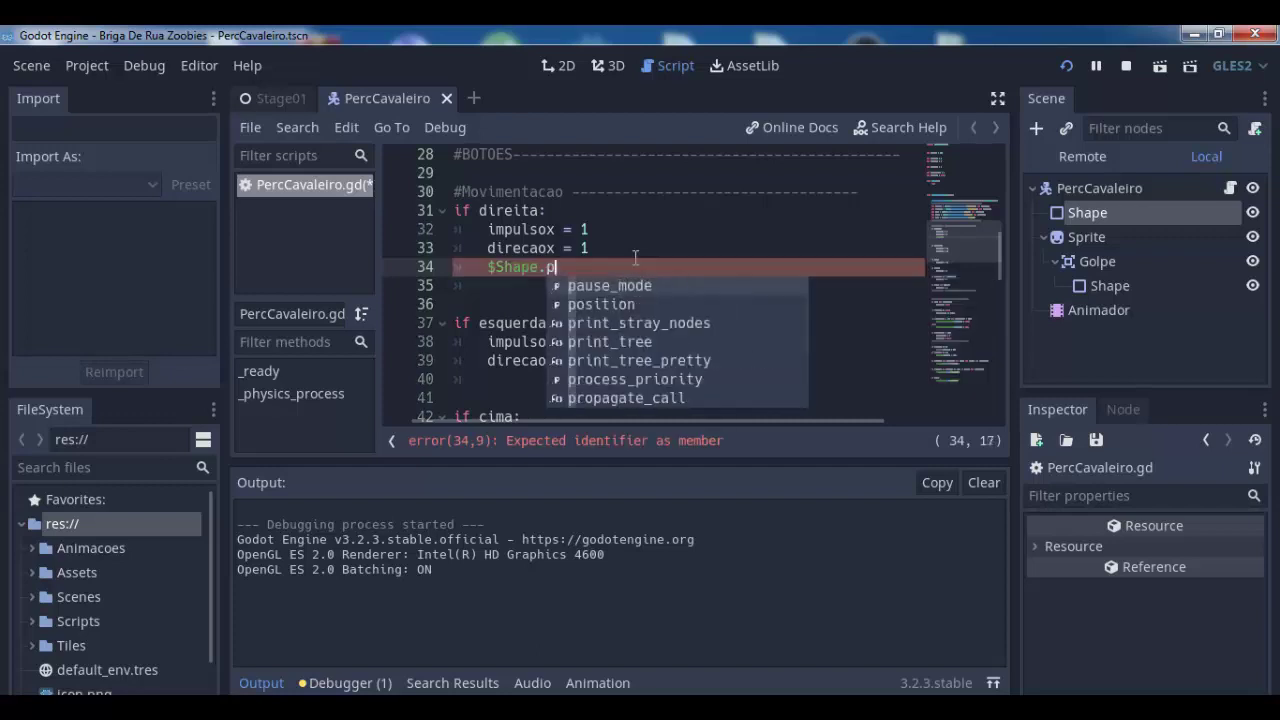
type("o")
key("Return")
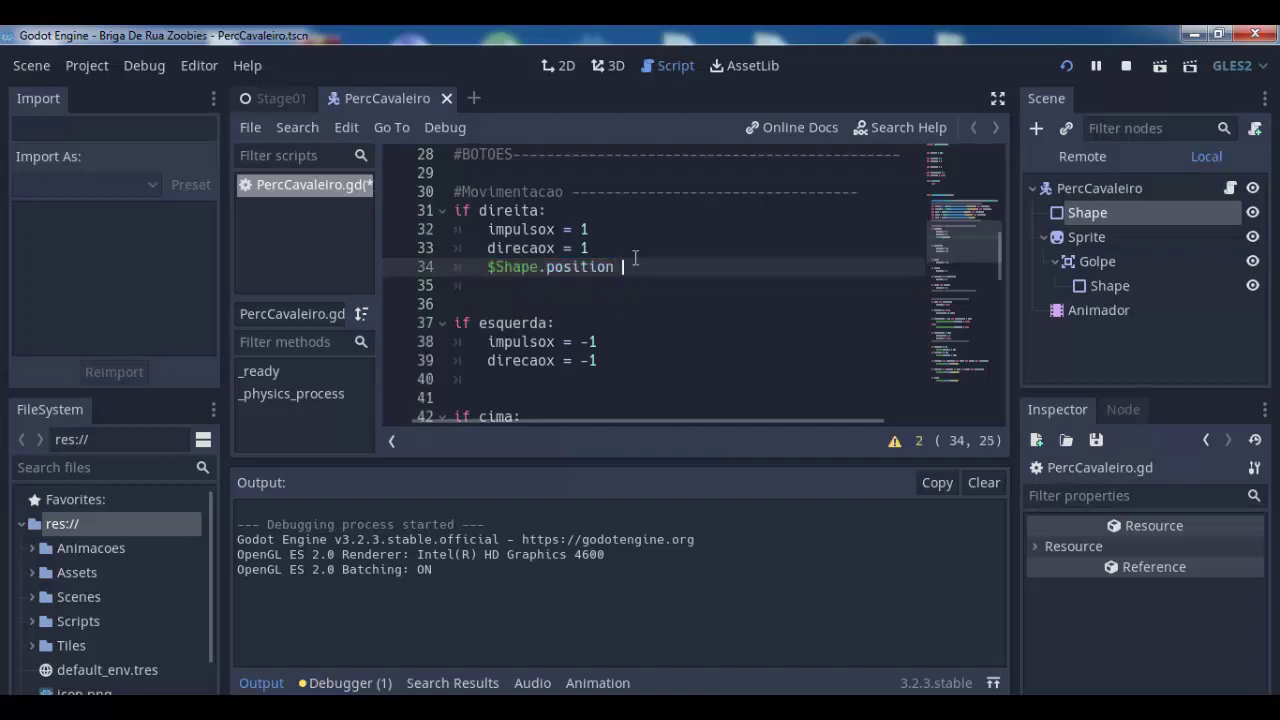
type(".x ")
type("= 22")
Paste the line into the esquerda block as '$Shape.position.x = -22', then save and run
key("Down")
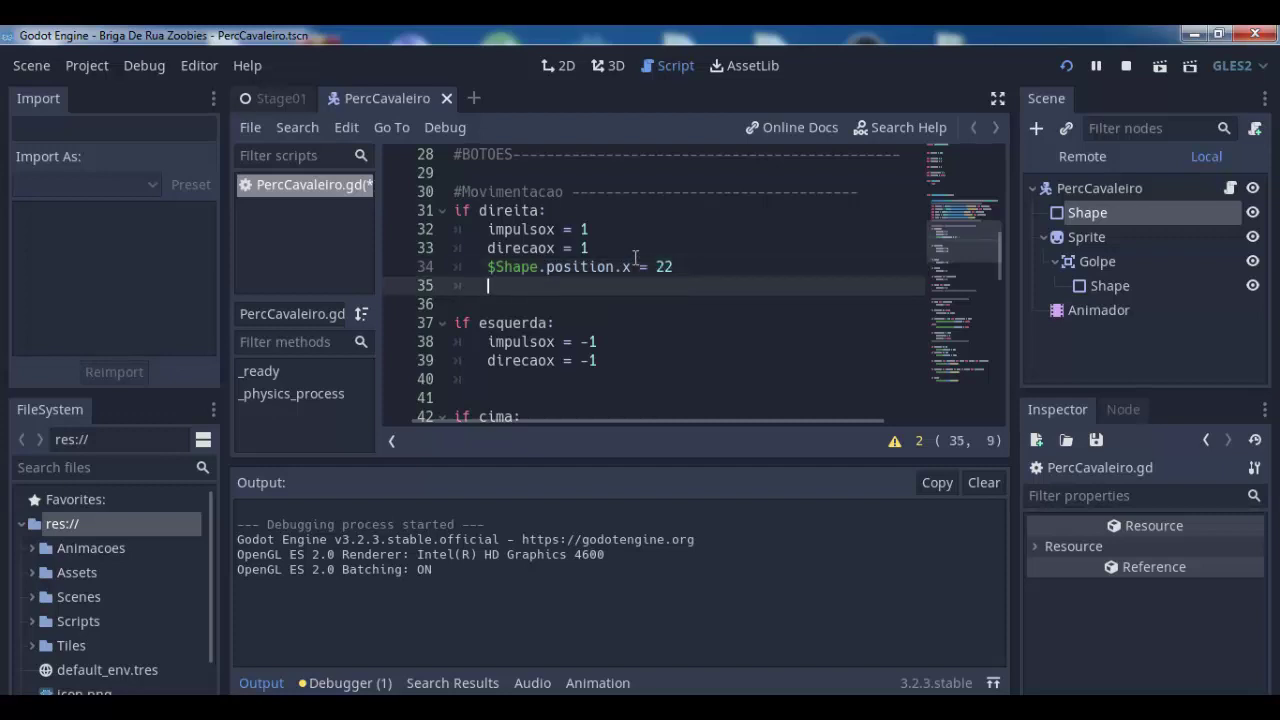
key("Down")
key("Down")
key("Up")
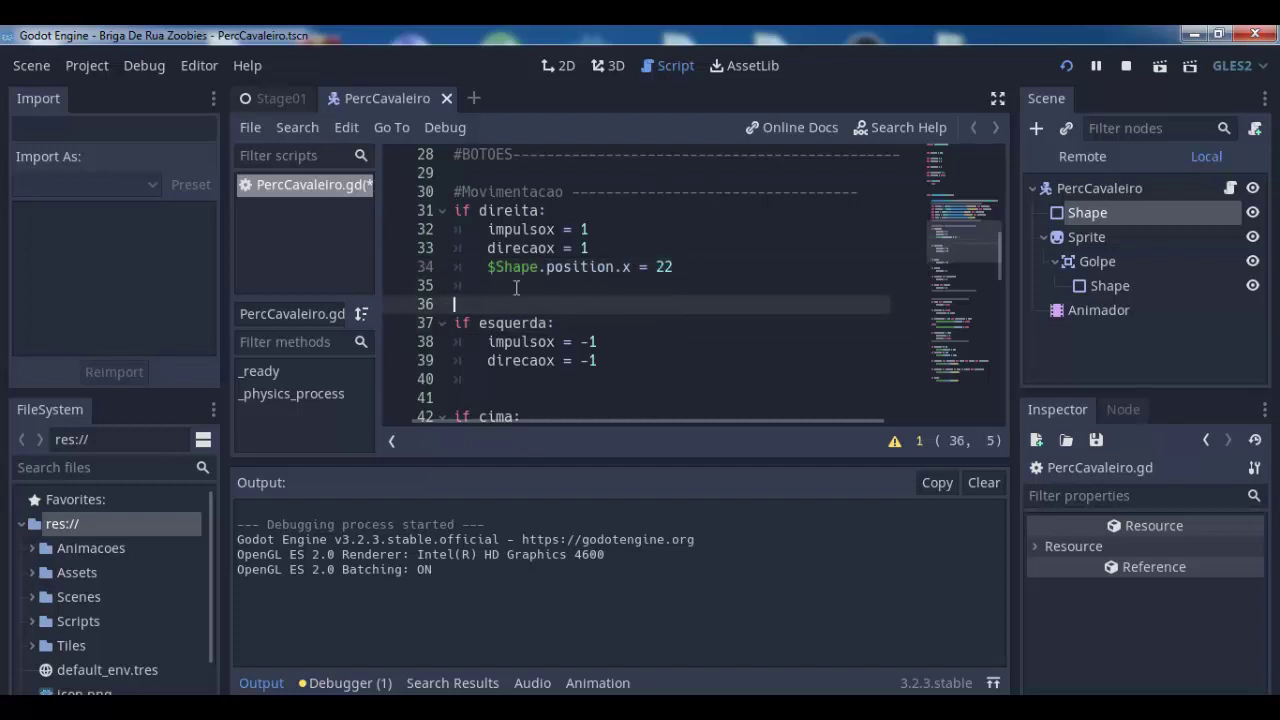
left_click_drag(486, 267, 712, 270)
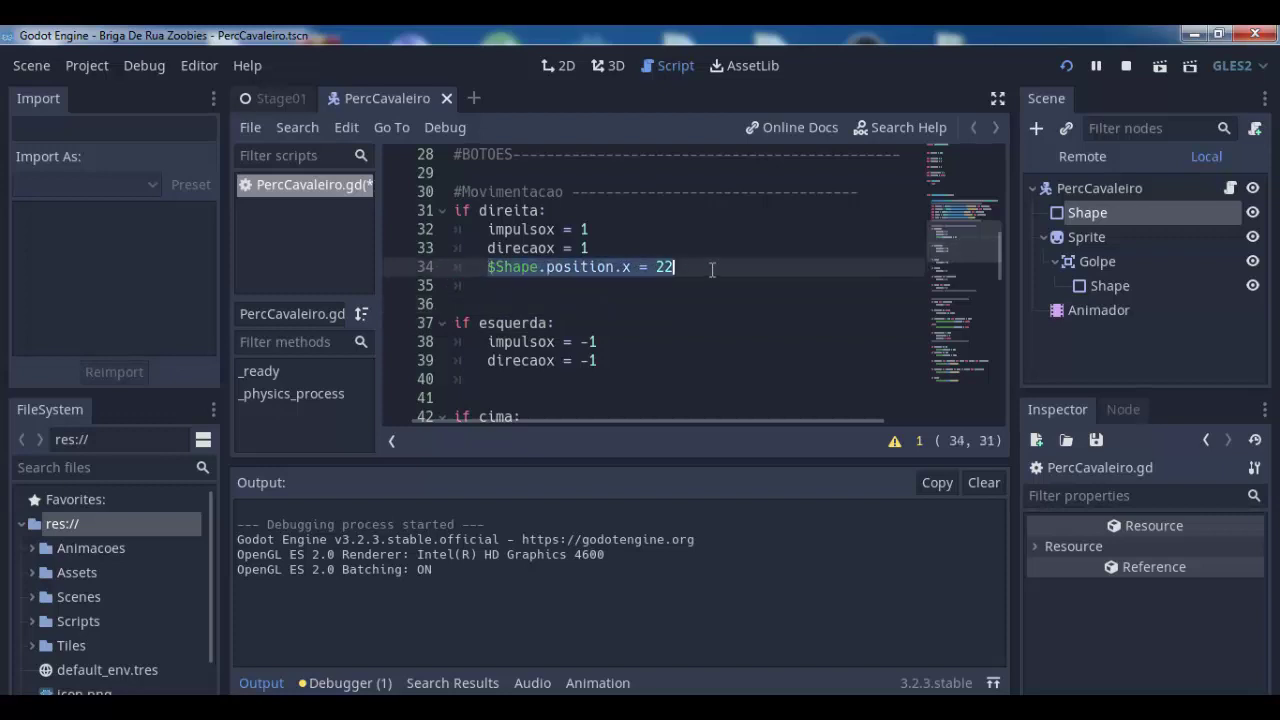
left_click(625, 373)
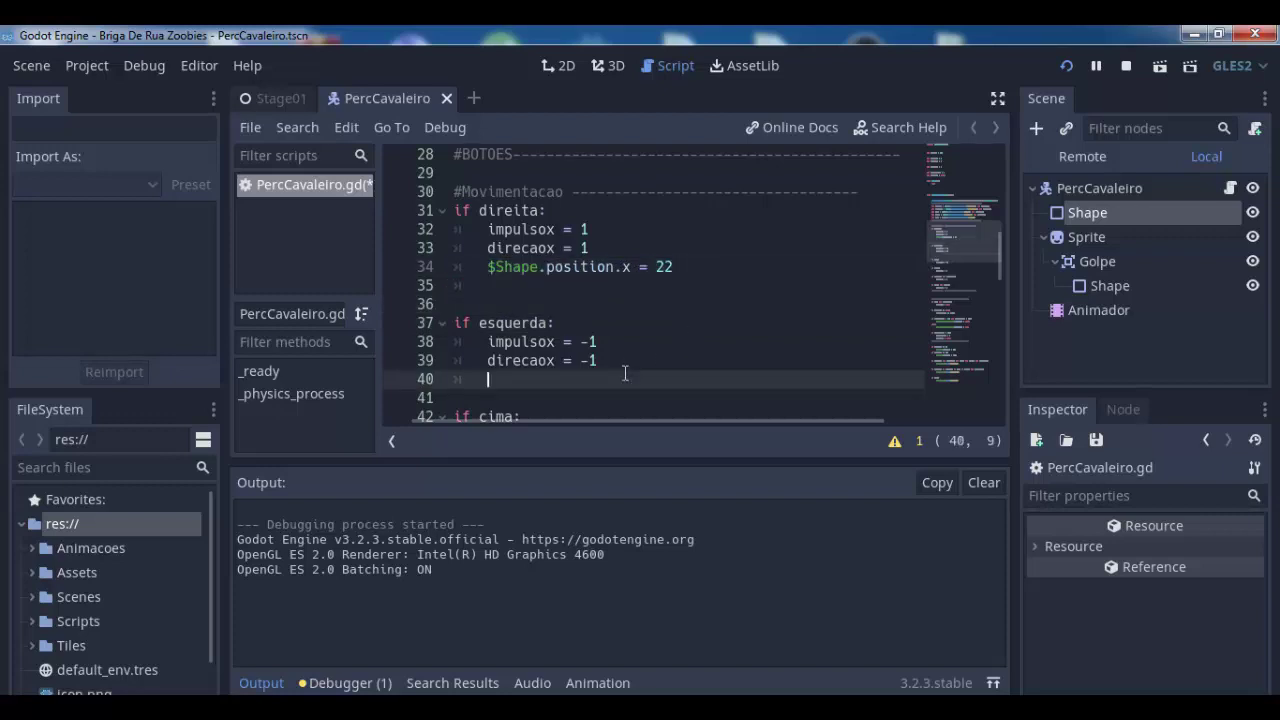
type("$Shape.position.x = 22")
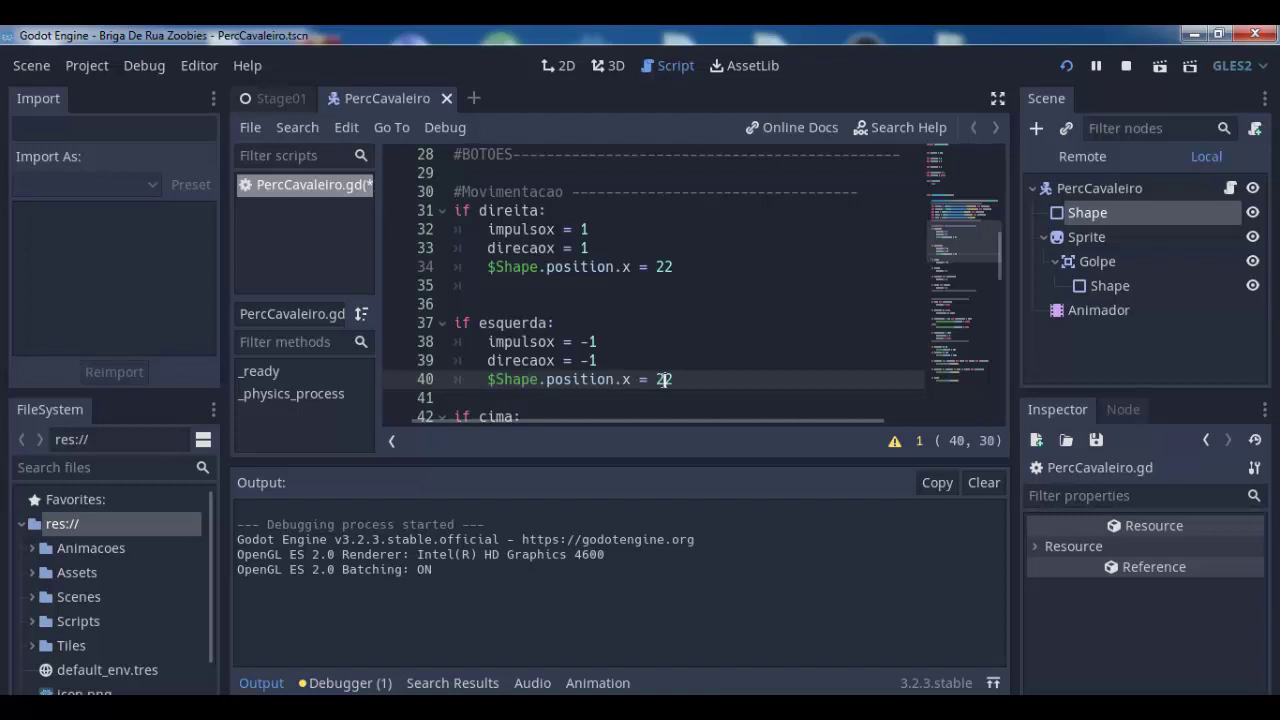
left_click(655, 380)
type("-")
left_click(714, 323)
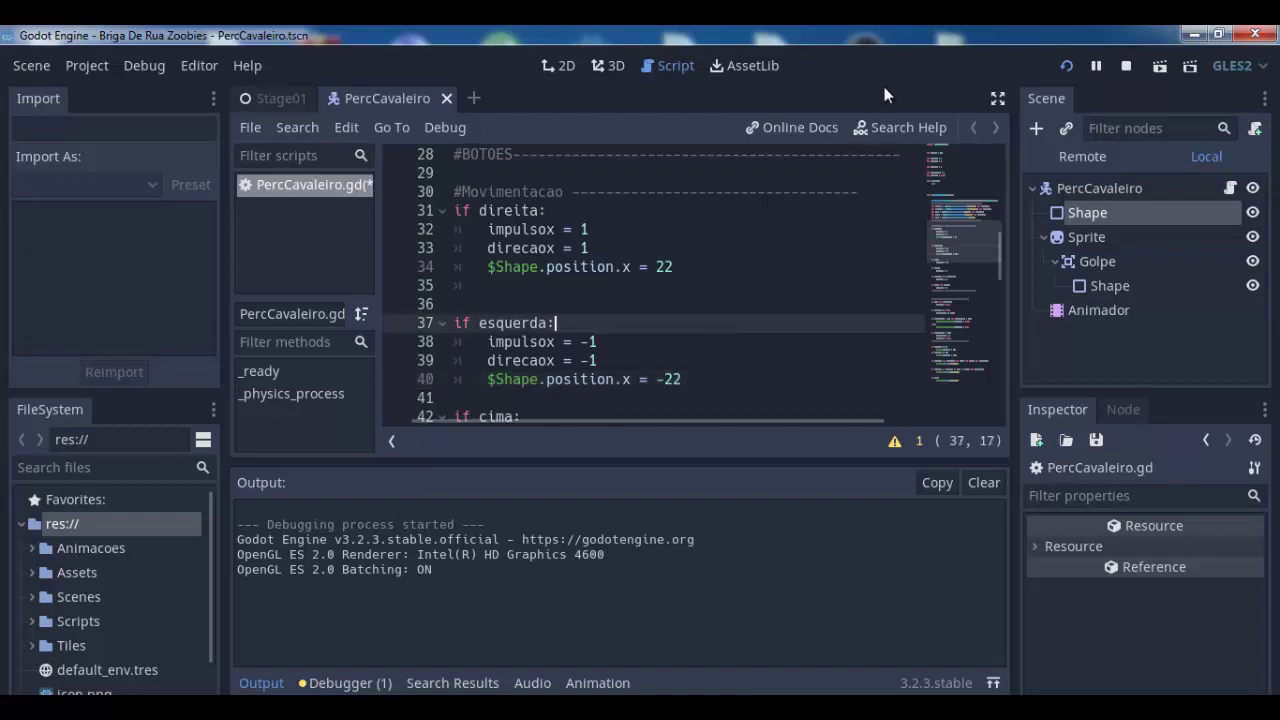
left_click(1067, 66)
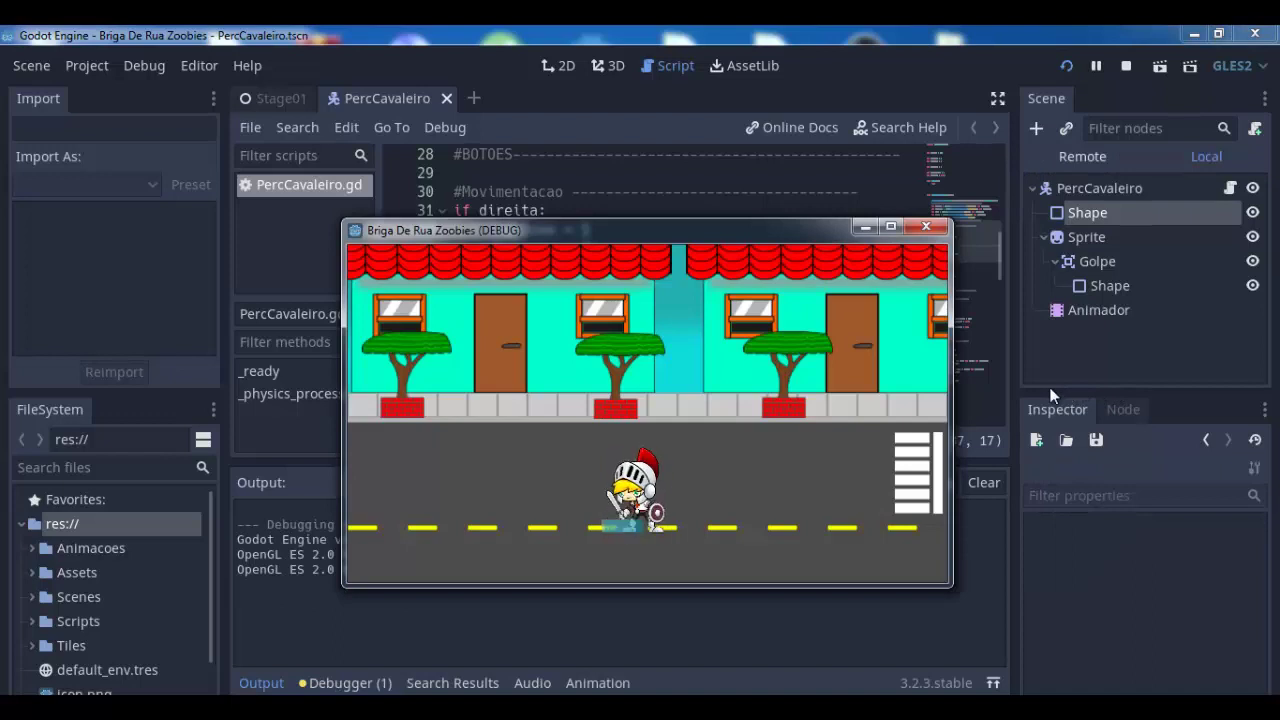
Walk the knight left and right in the full-screen game, then minimize it back to the editor
key("Left")
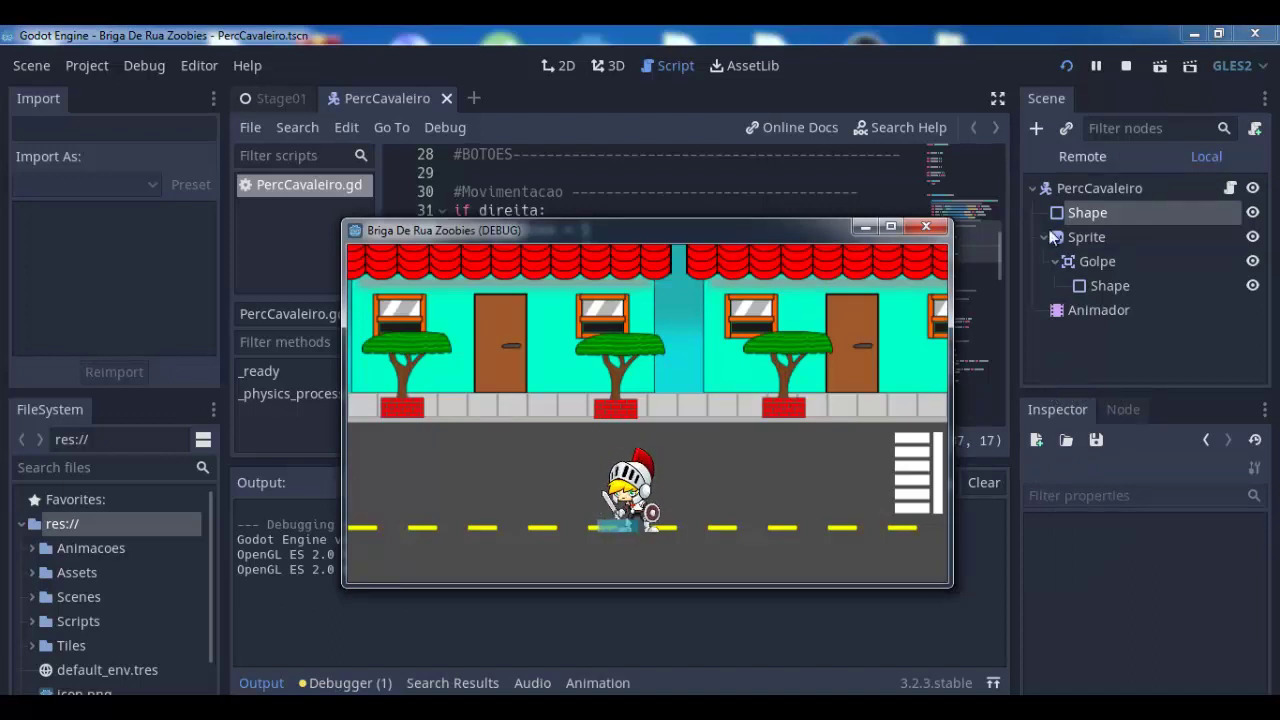
left_click(1120, 66)
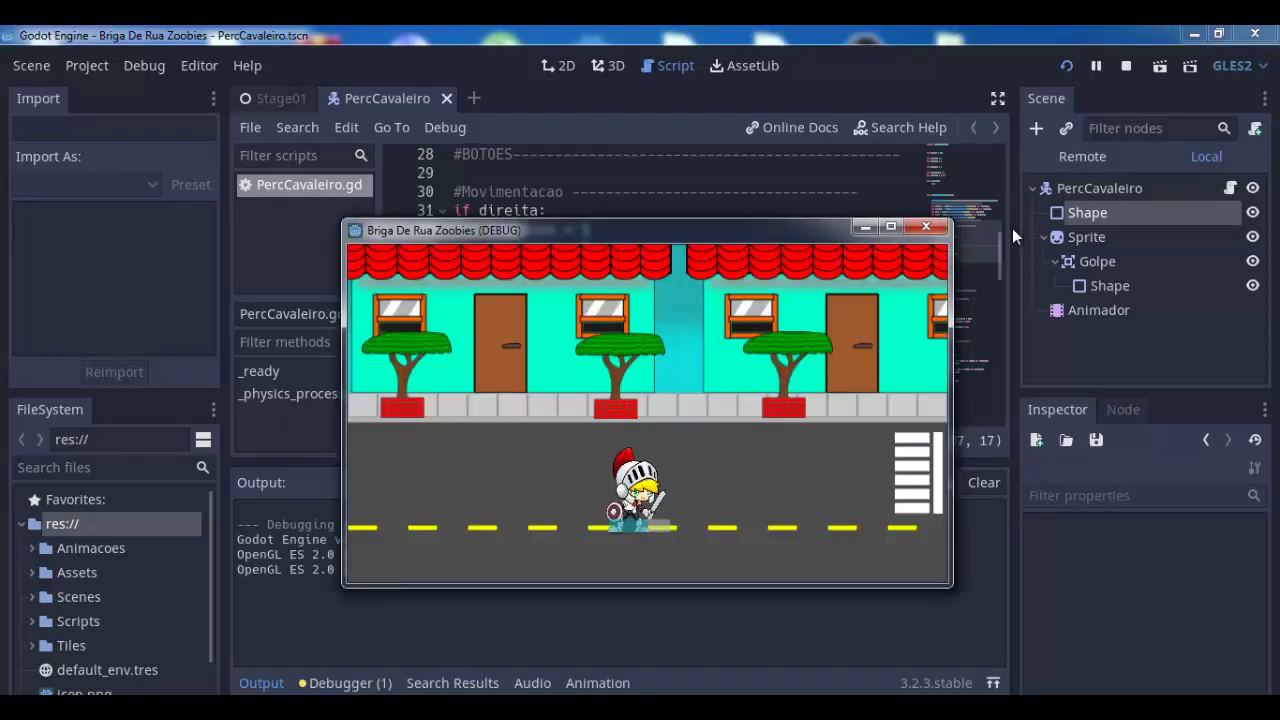
key("Right")
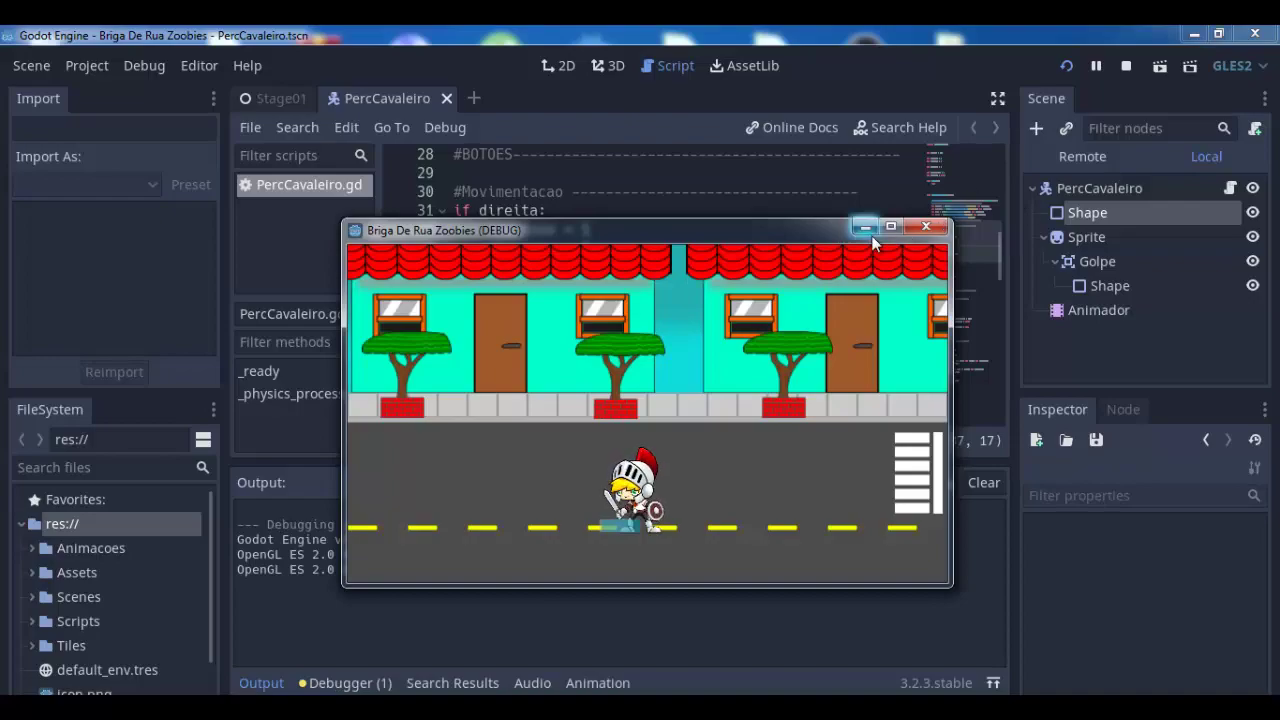
left_click(890, 226)
key("Left")
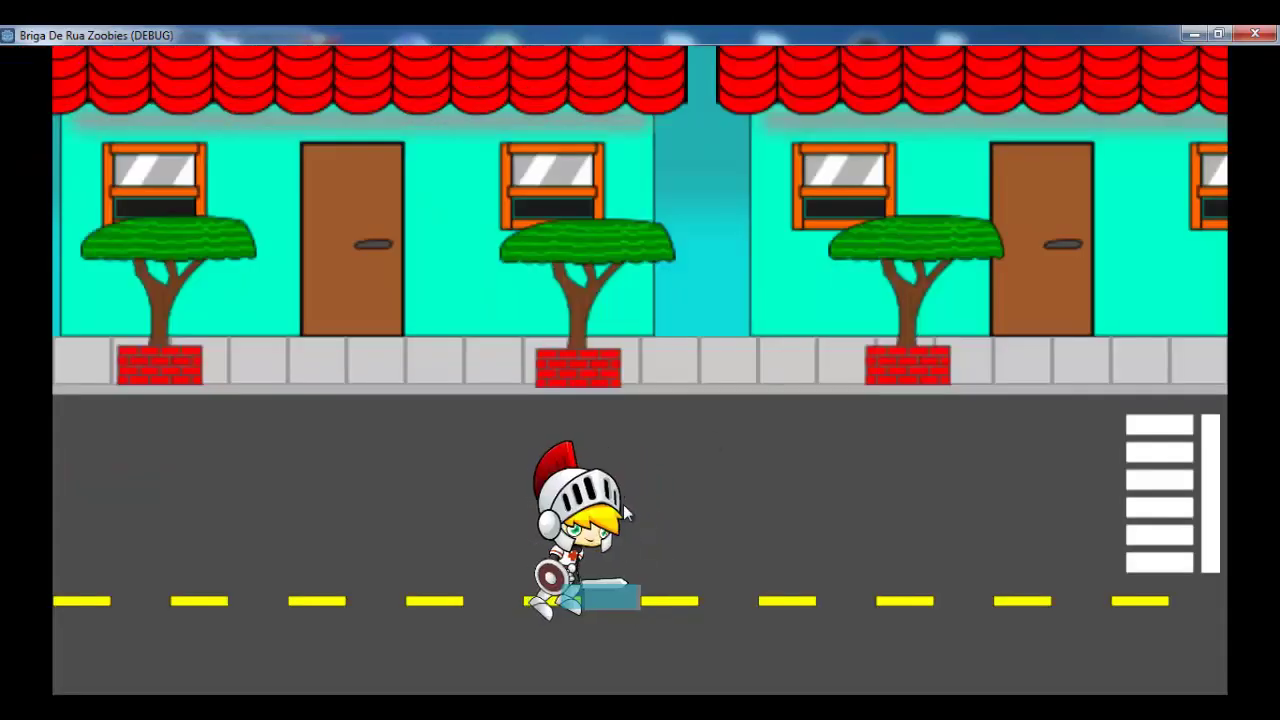
key("Left")
key("Right")
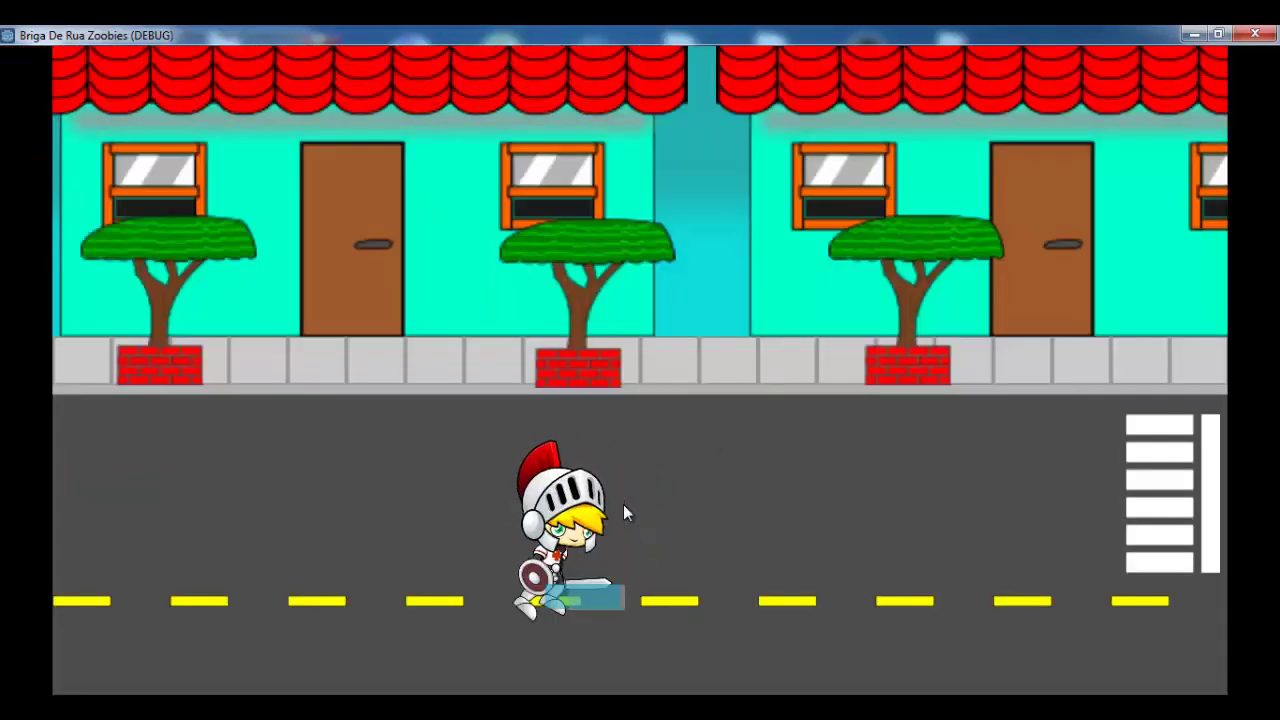
key("Left")
key("Right")
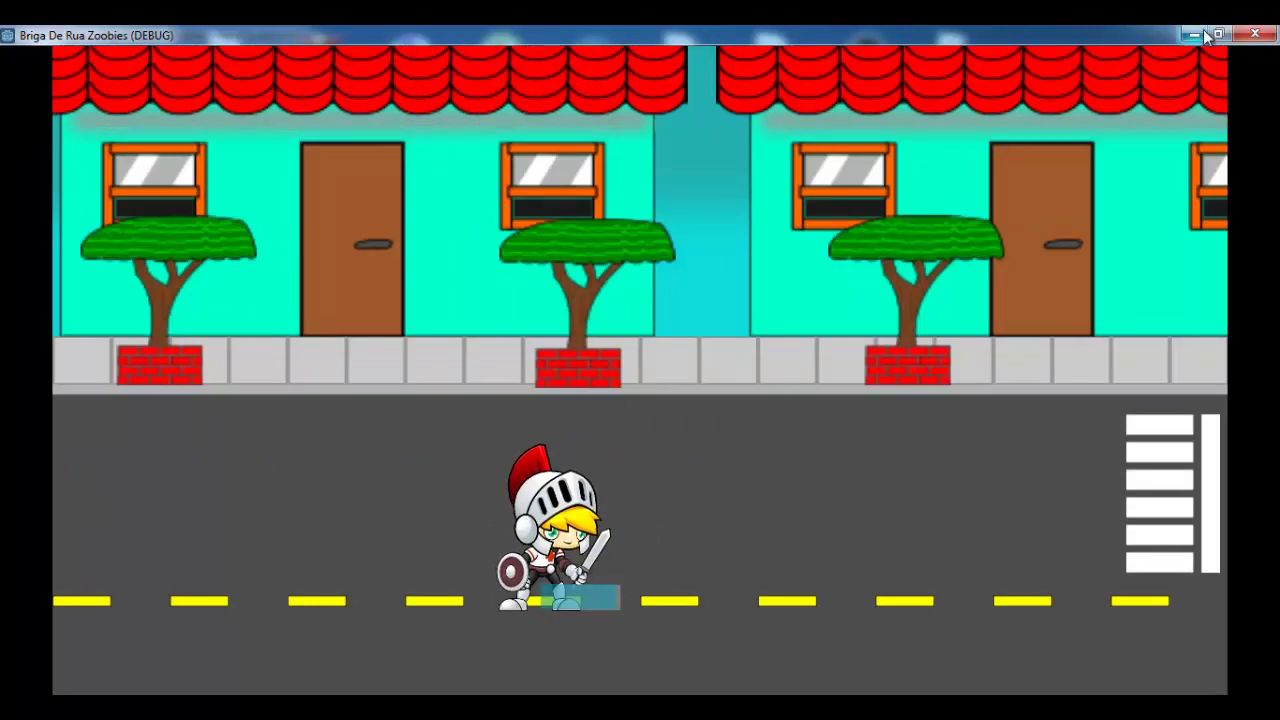
left_click(1196, 37)
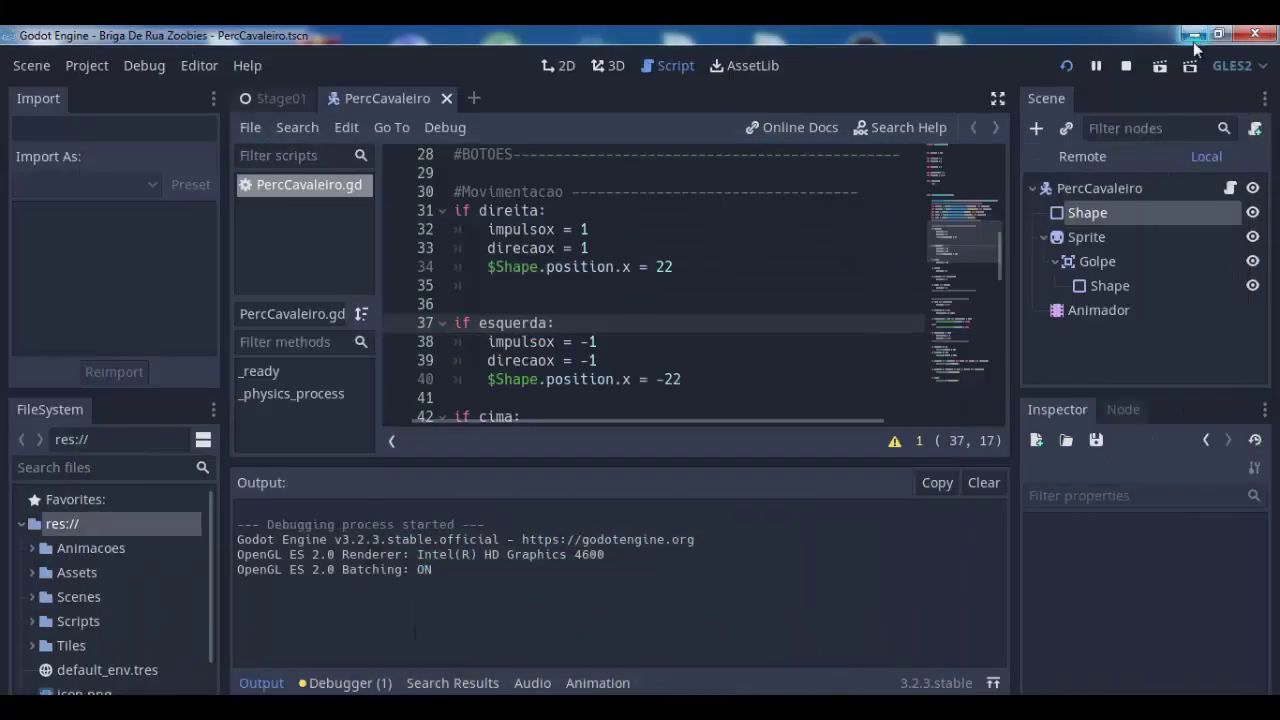
Change line 34's value to -22 and line 40's value to 22
left_click(655, 268)
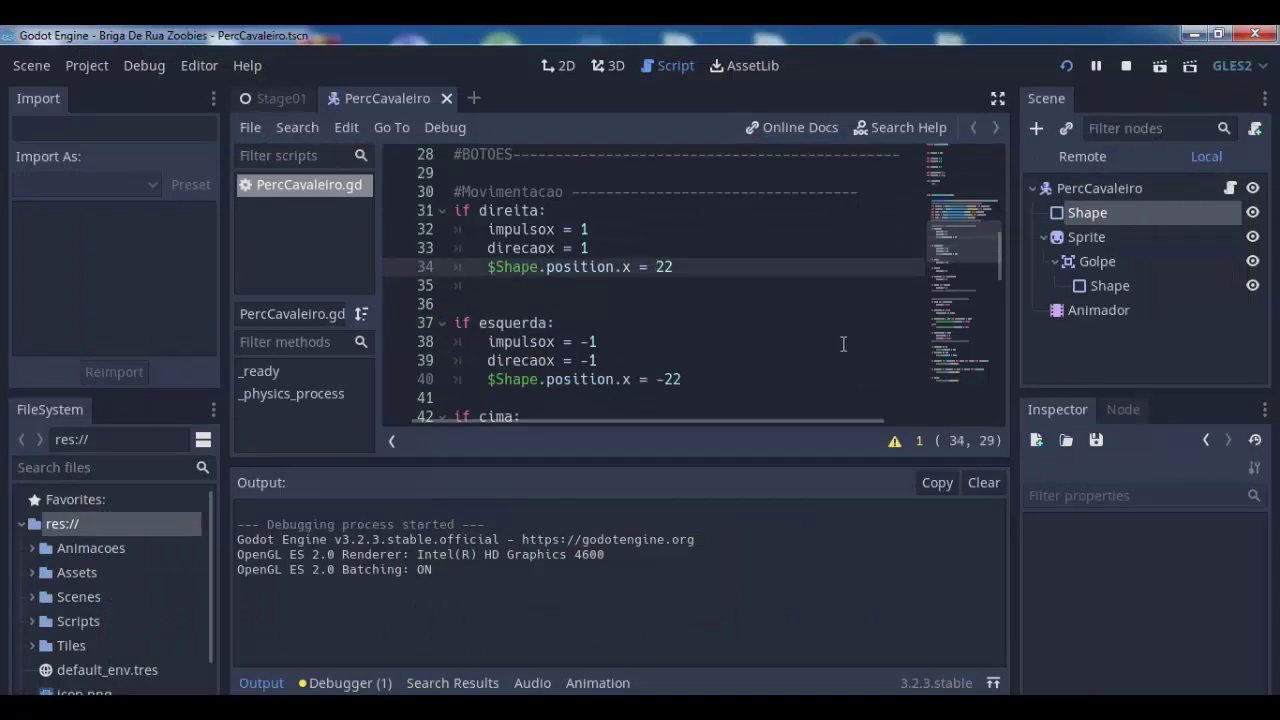
type("-")
left_click(664, 380)
key("BackSpace")
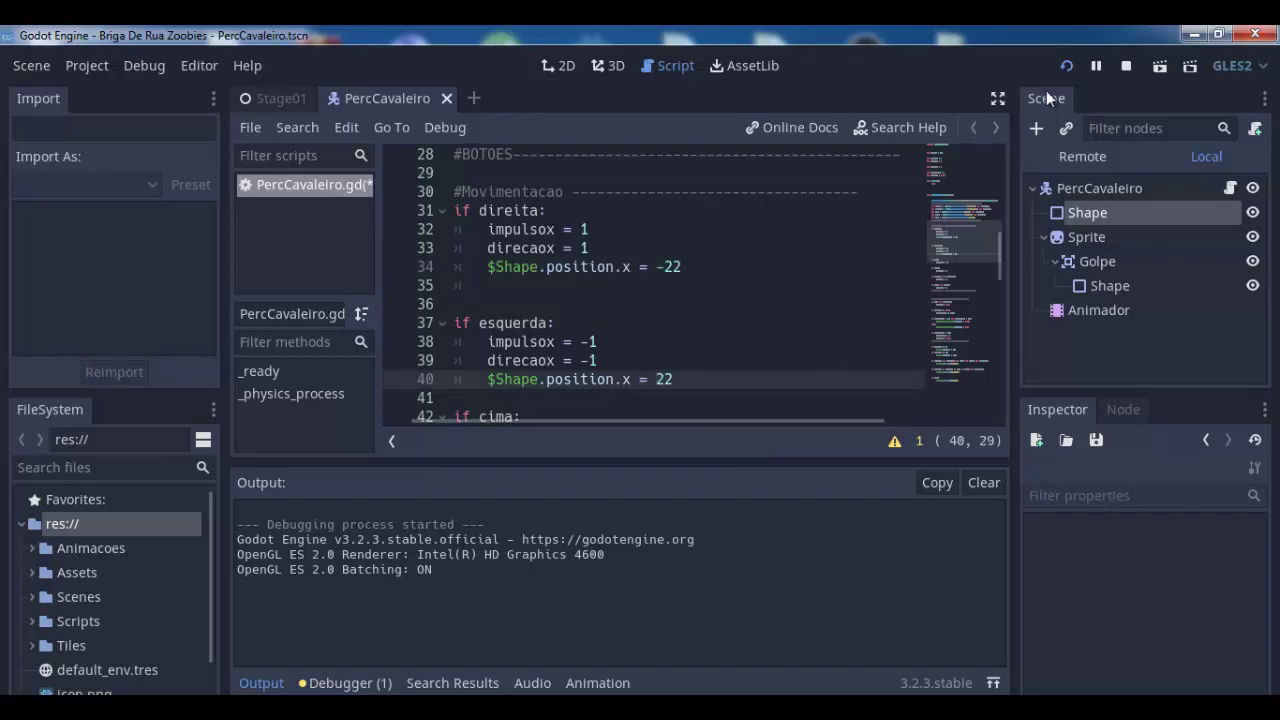
Save and run the game full-screen, turn the knight left, then return and select Shape
left_click(1066, 65)
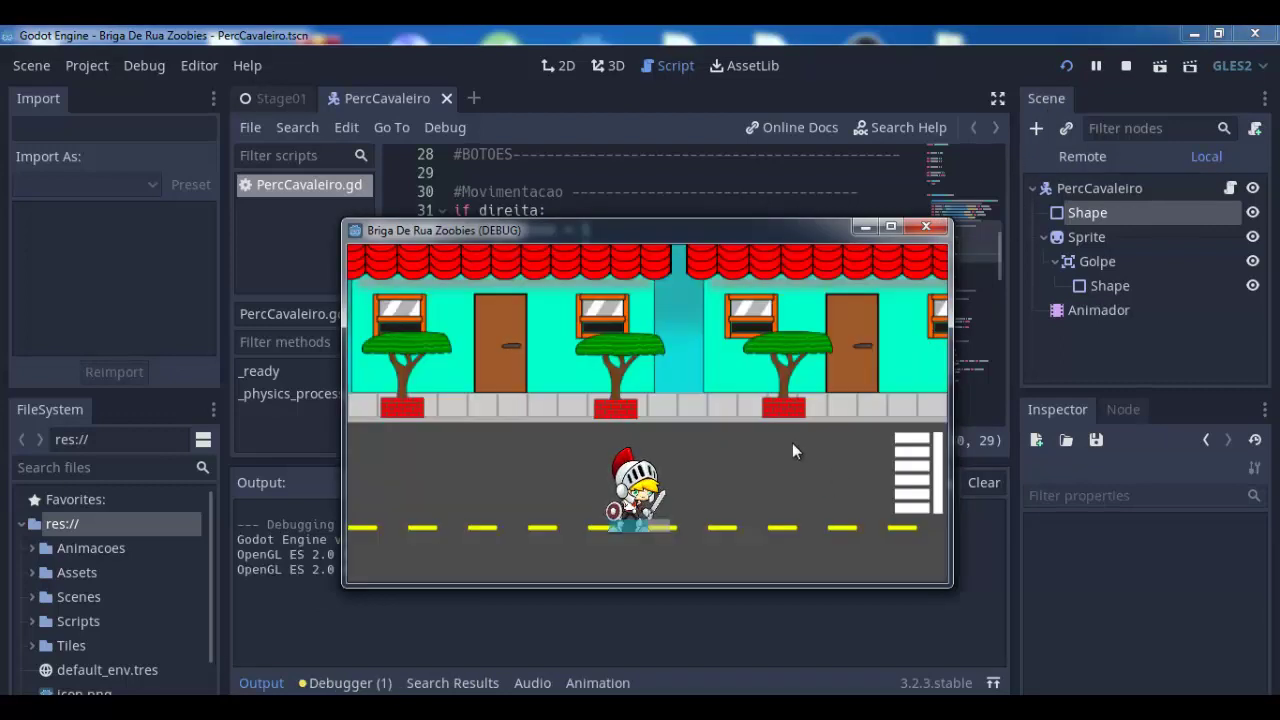
left_click(891, 228)
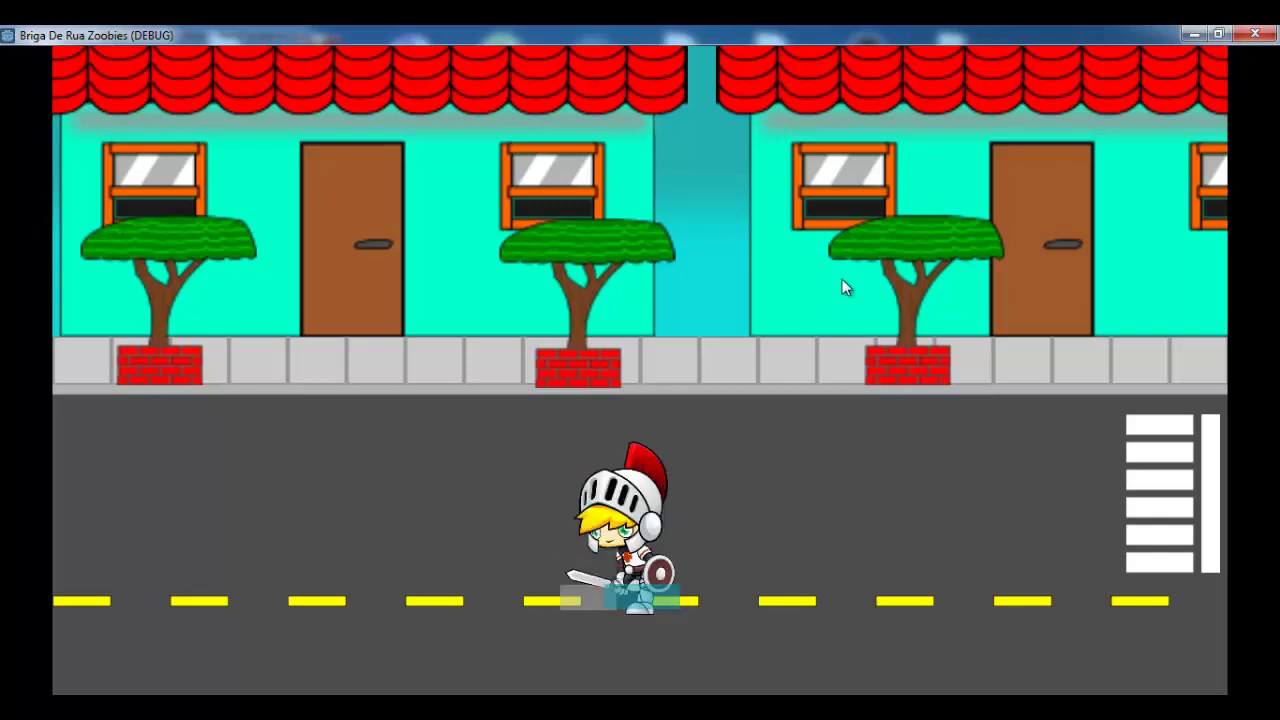
key("Left")
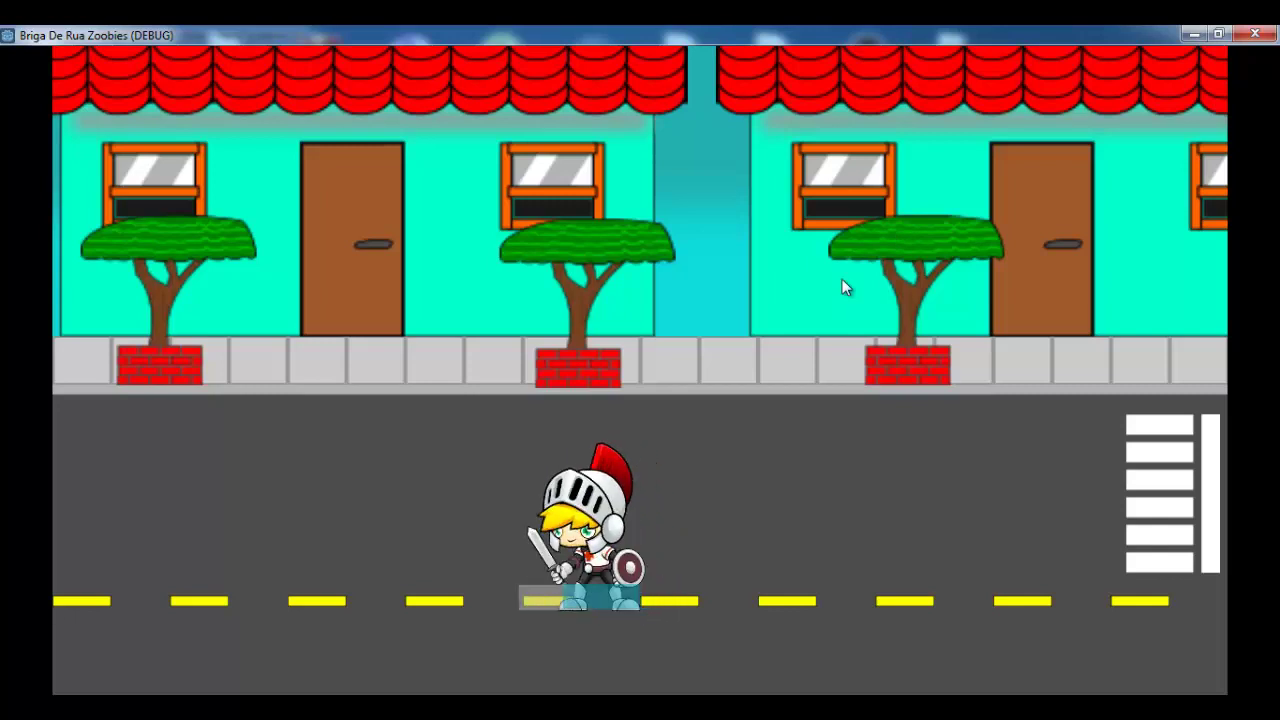
left_click(1192, 35)
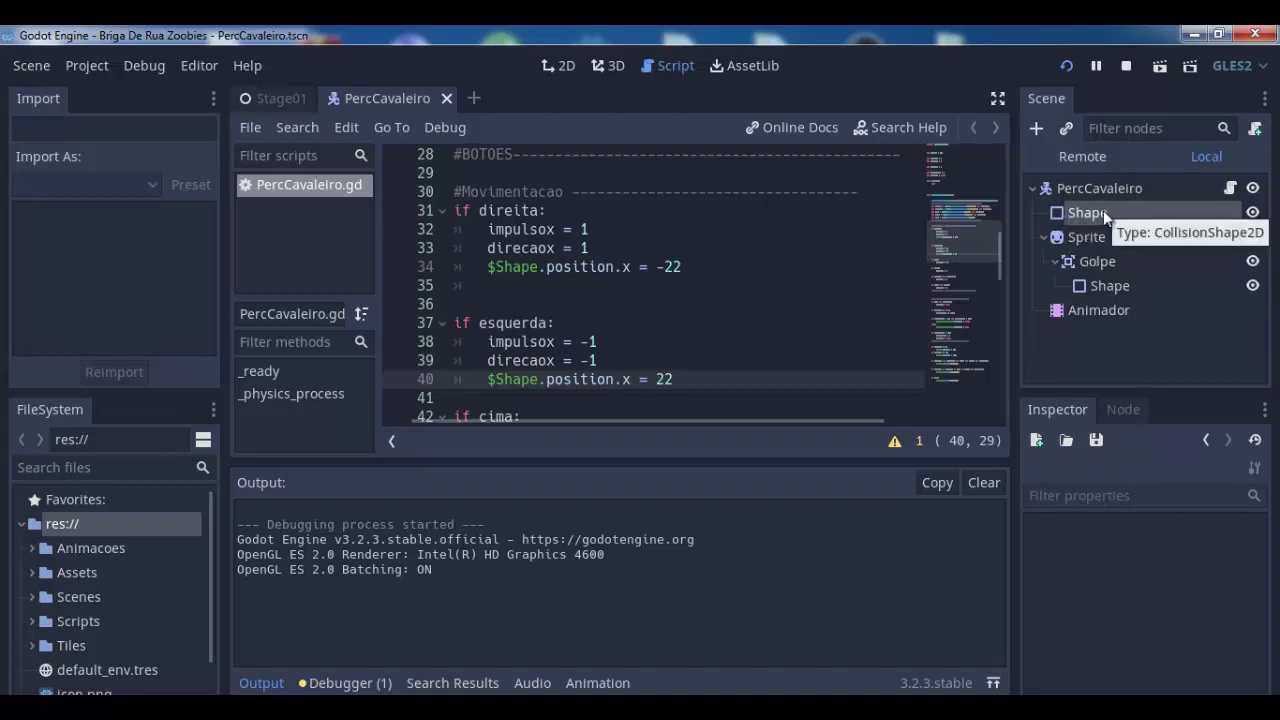
left_click(1103, 210)
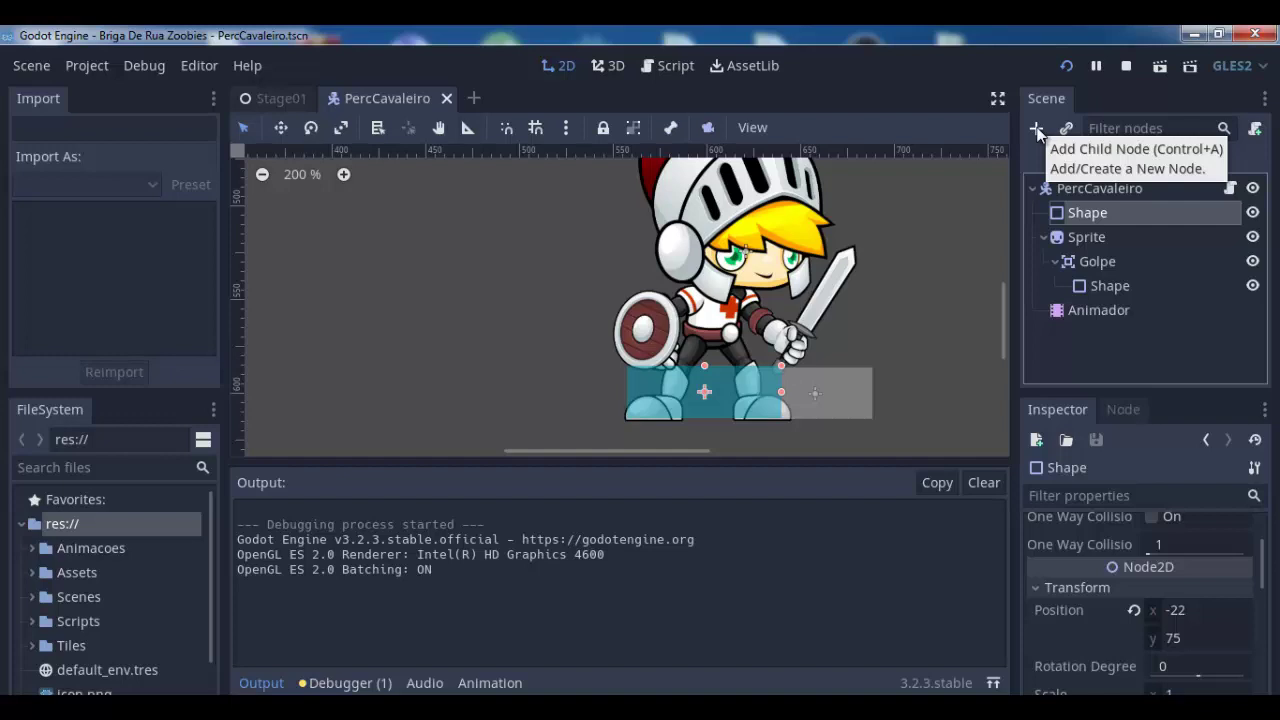
Create an Area2D under the Shape node, name it 'ZonaDeAtaque', and select it
left_click(1037, 130)
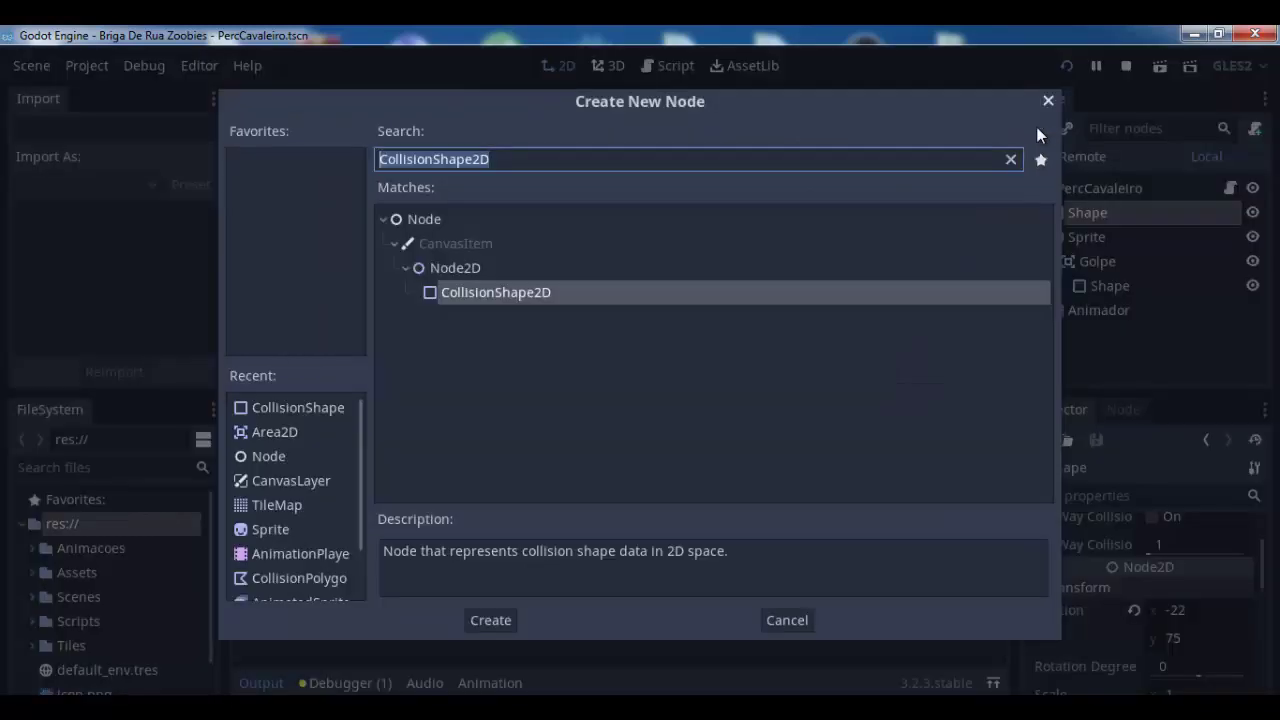
double_click(275, 435)
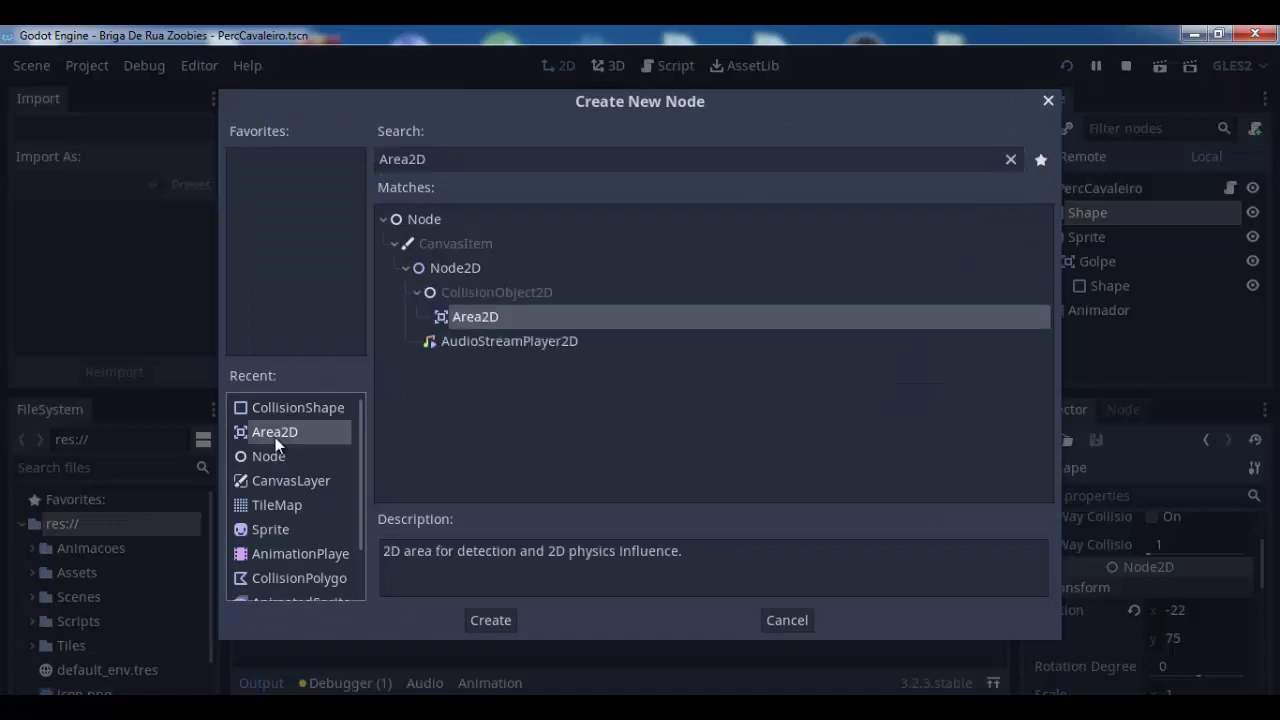
double_click(1154, 248)
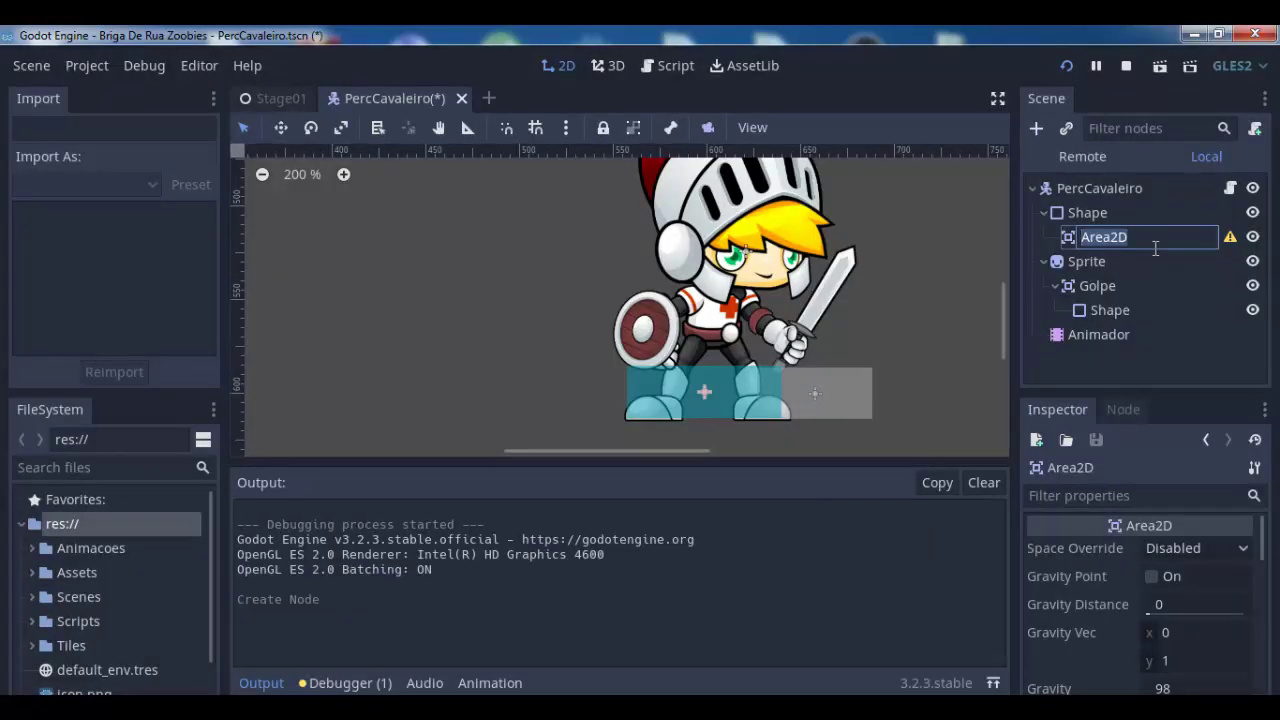
type("A")
key("BackSpace")
type("Ar")
key("BackSpace")
key("BackSpace")
type("Zona")
type("DeAtaq")
type("ue")
left_click(1184, 353)
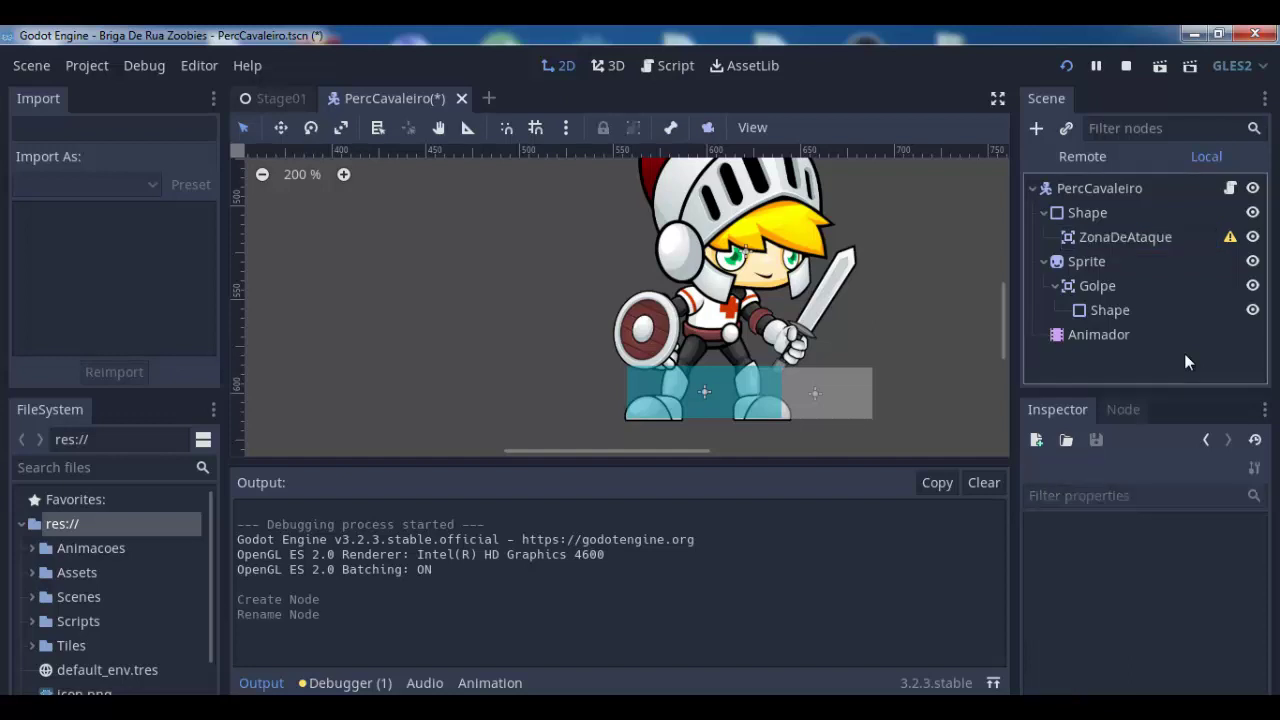
left_click(1139, 236)
Add a CollisionShape2D under ZonaDeAtaque named 'ShapeDireita' and open its Shape type list
left_click(1037, 130)
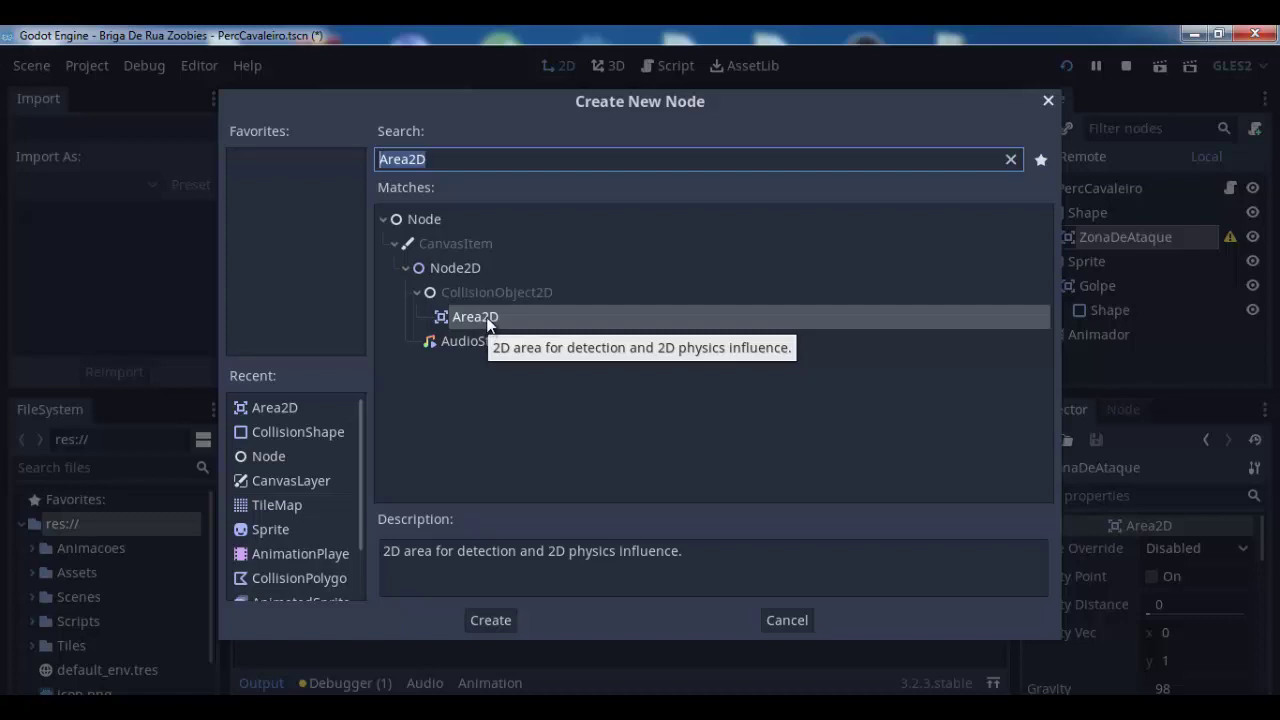
double_click(313, 431)
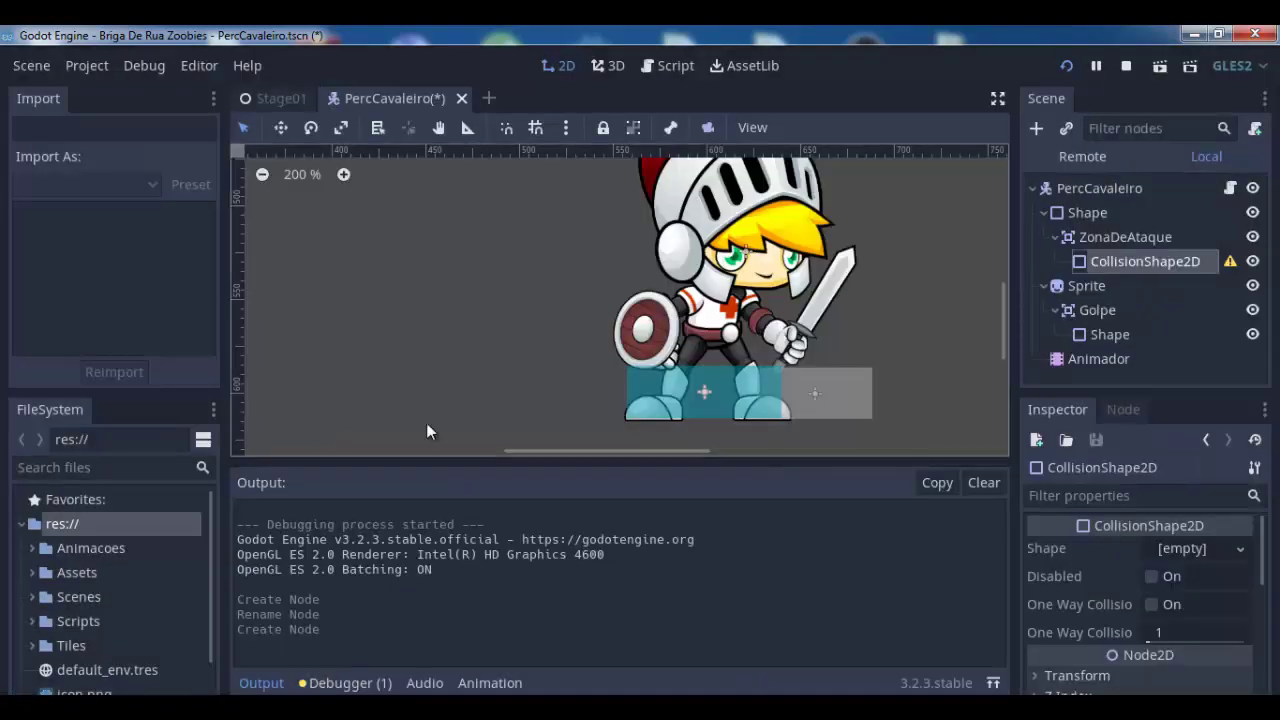
double_click(1128, 266)
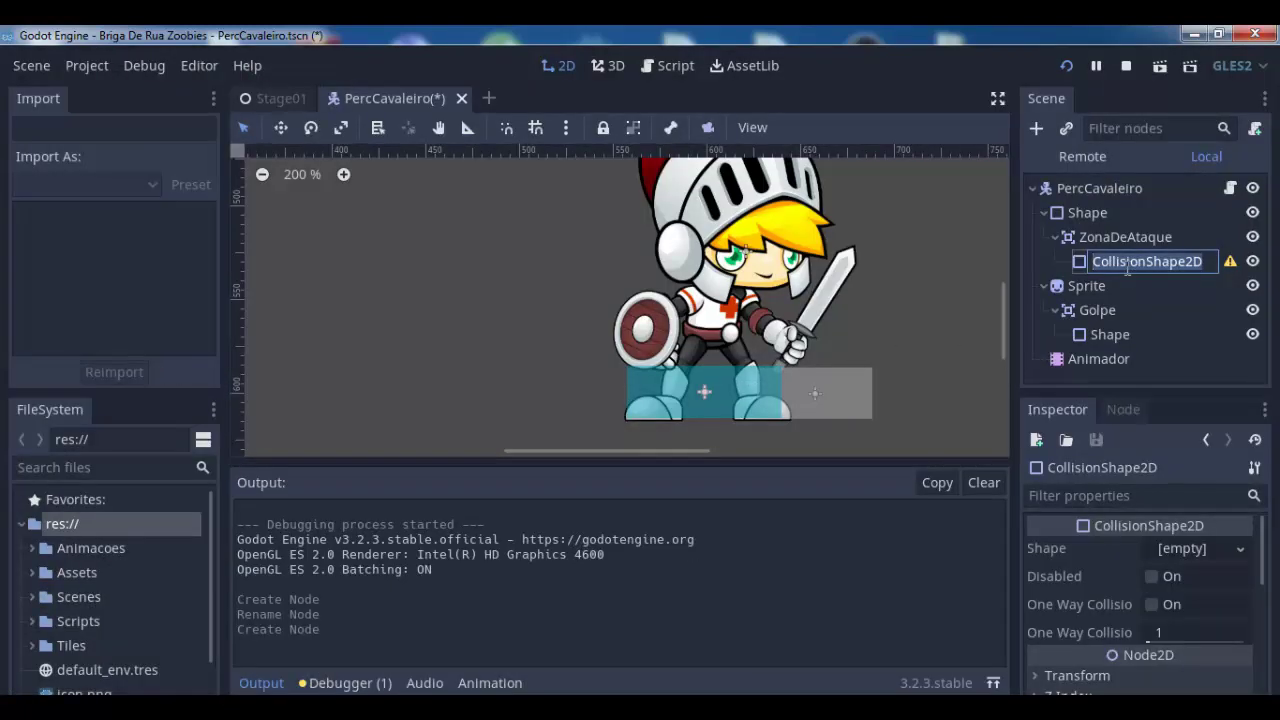
type("Shape")
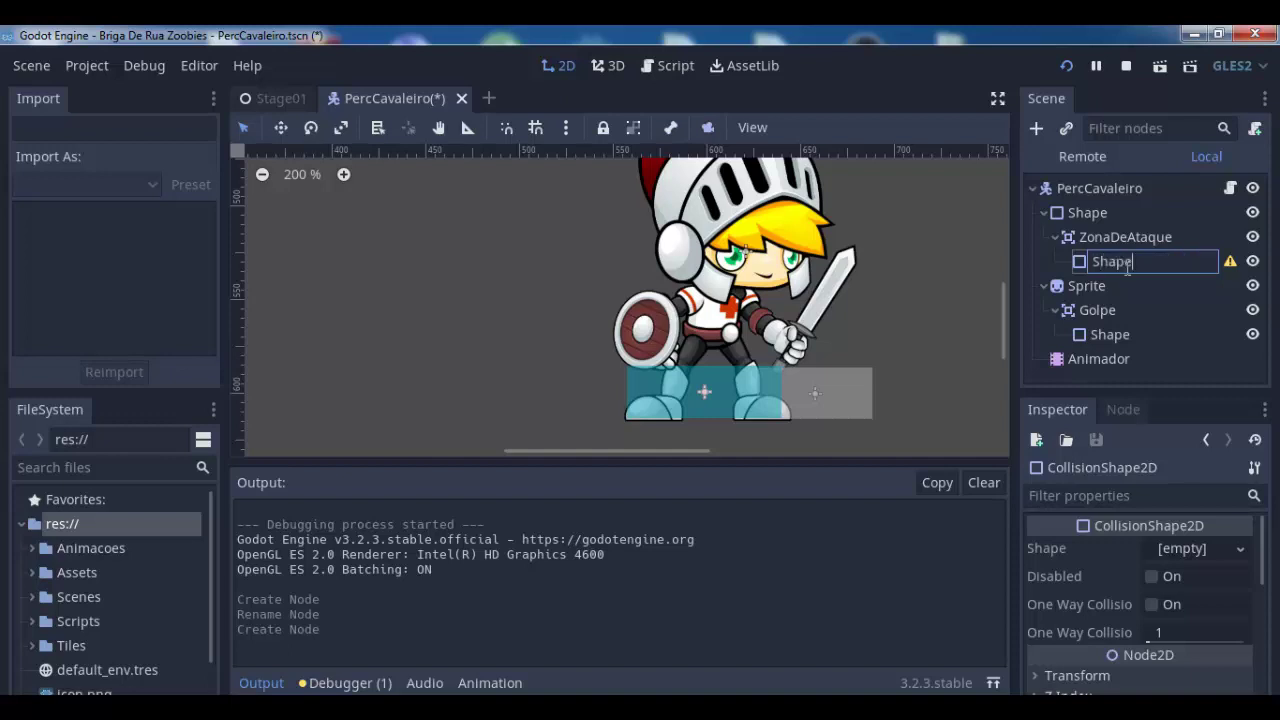
type("Direita")
key("Return")
left_click(1238, 552)
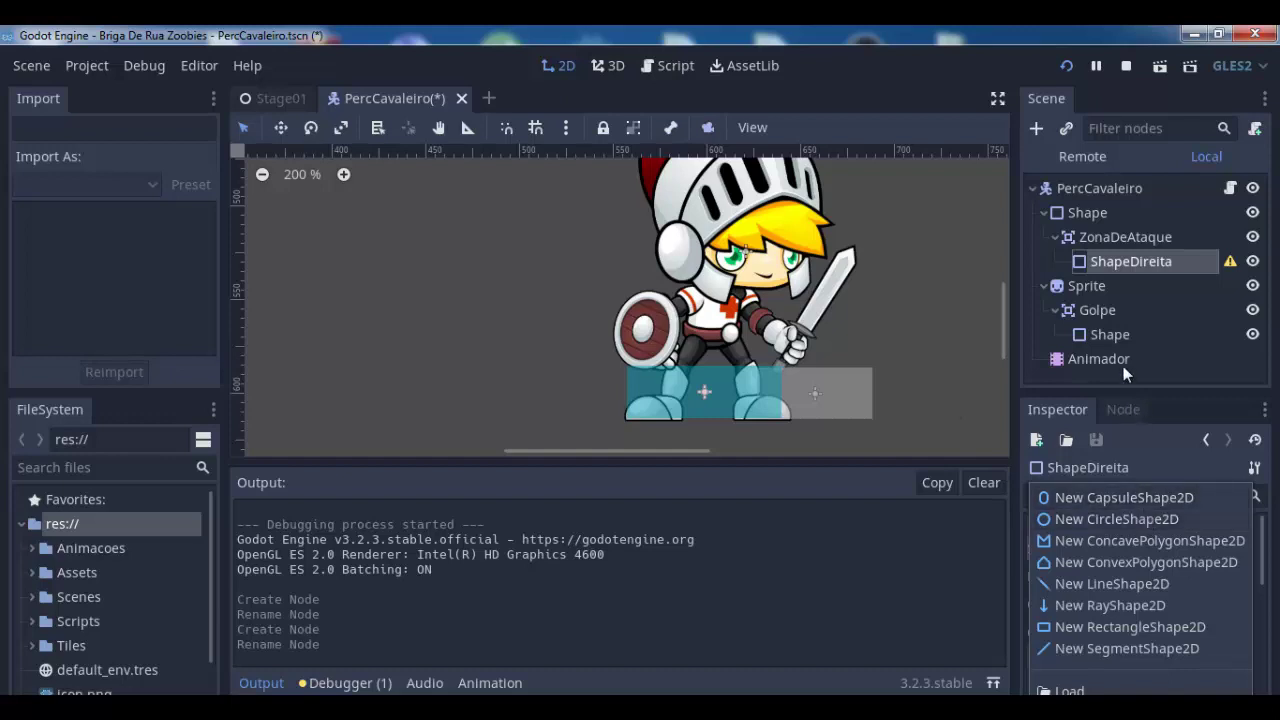
Give ShapeDireita a new RectangleShape2D as its collision shape
left_click(1105, 267)
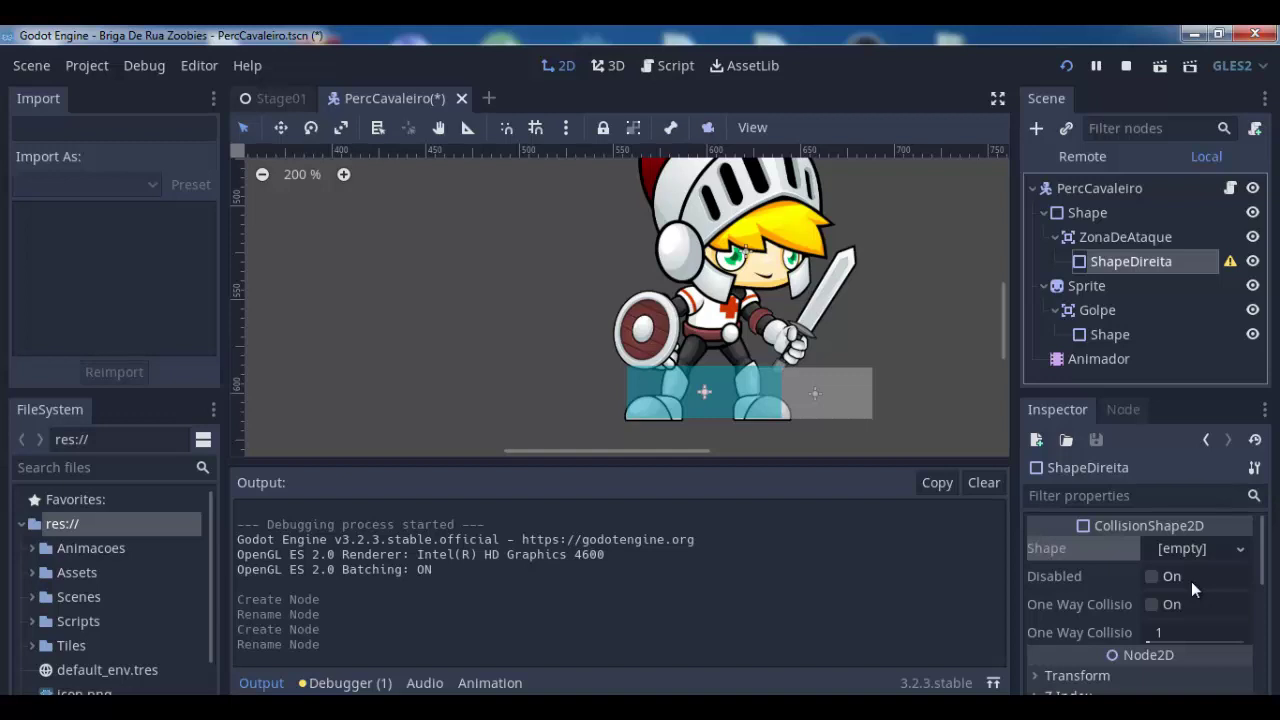
left_click(1243, 553)
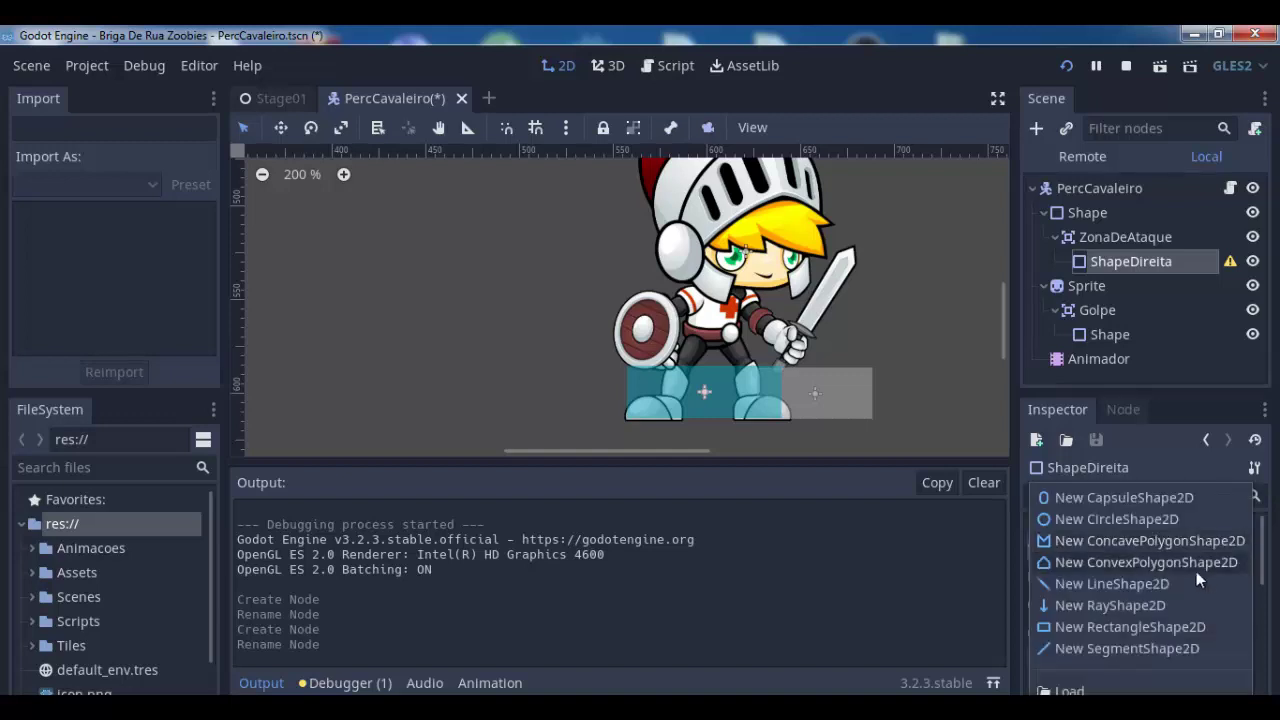
left_click(1144, 629)
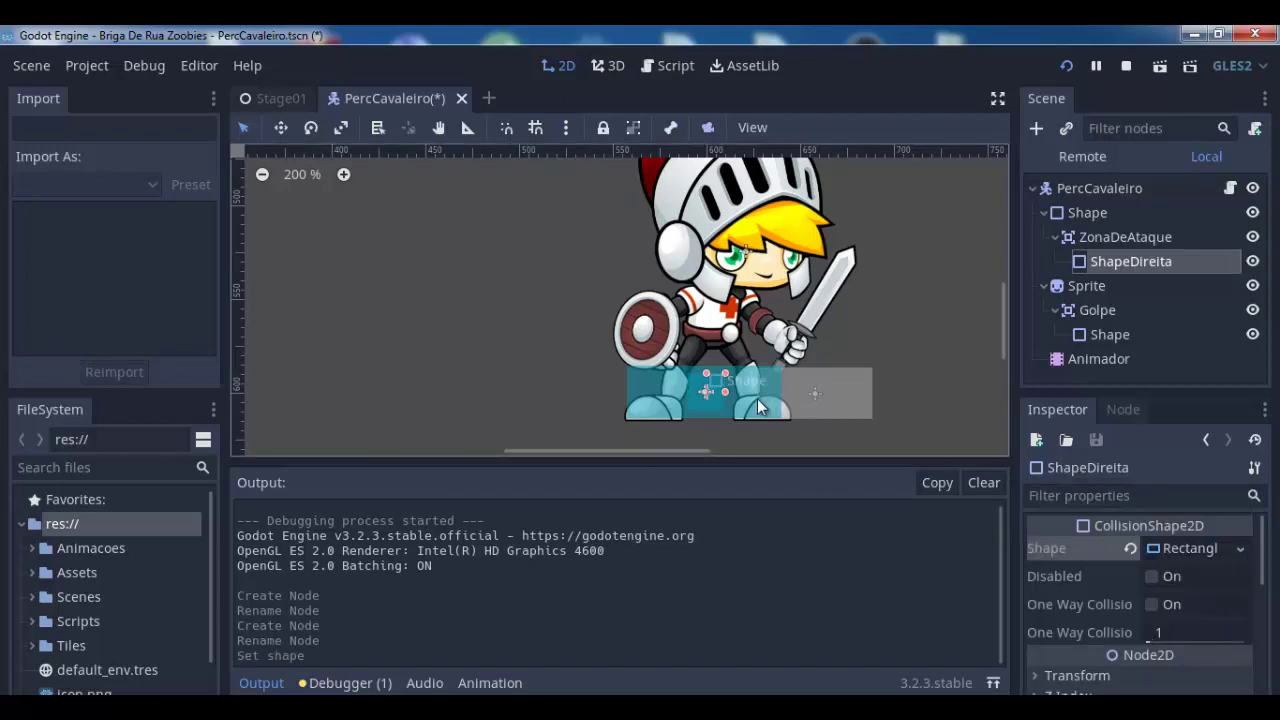
Shift the rectangle to the knight's right side near his feet and adjust its extent
key("shift+Right")
key("shift+Right")
key("shift+Right")
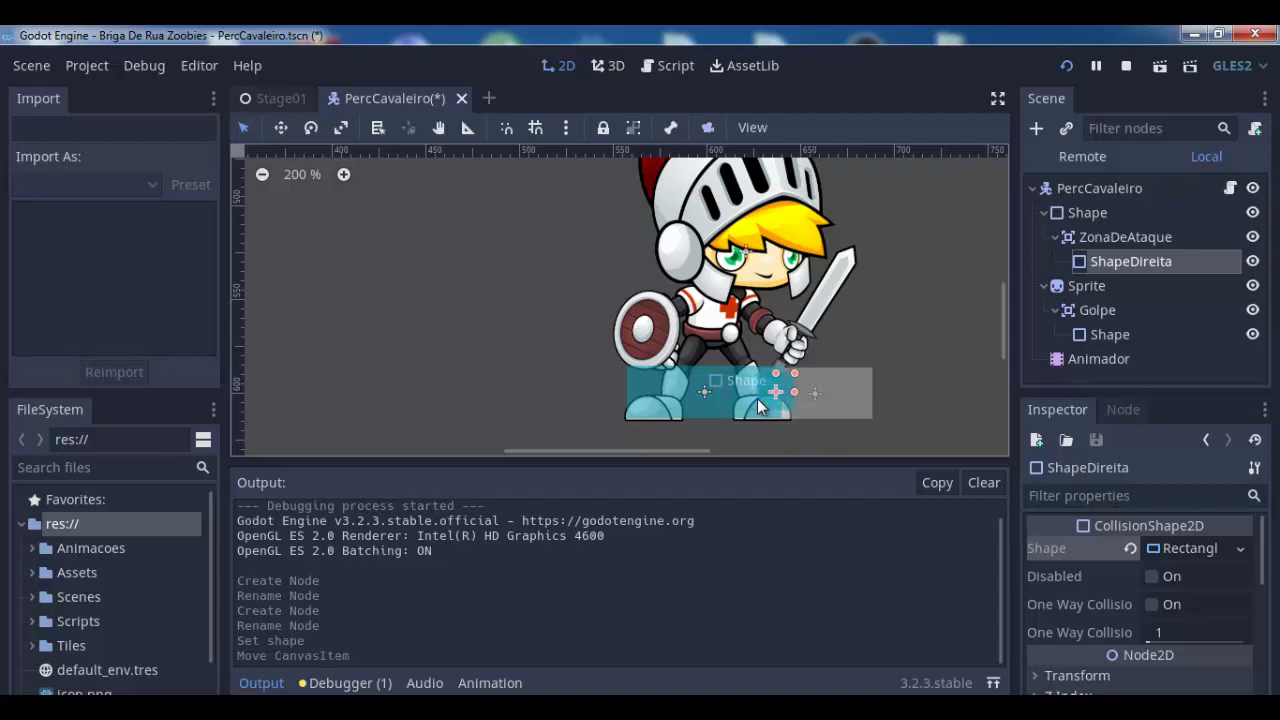
key("Right")
key("Right")
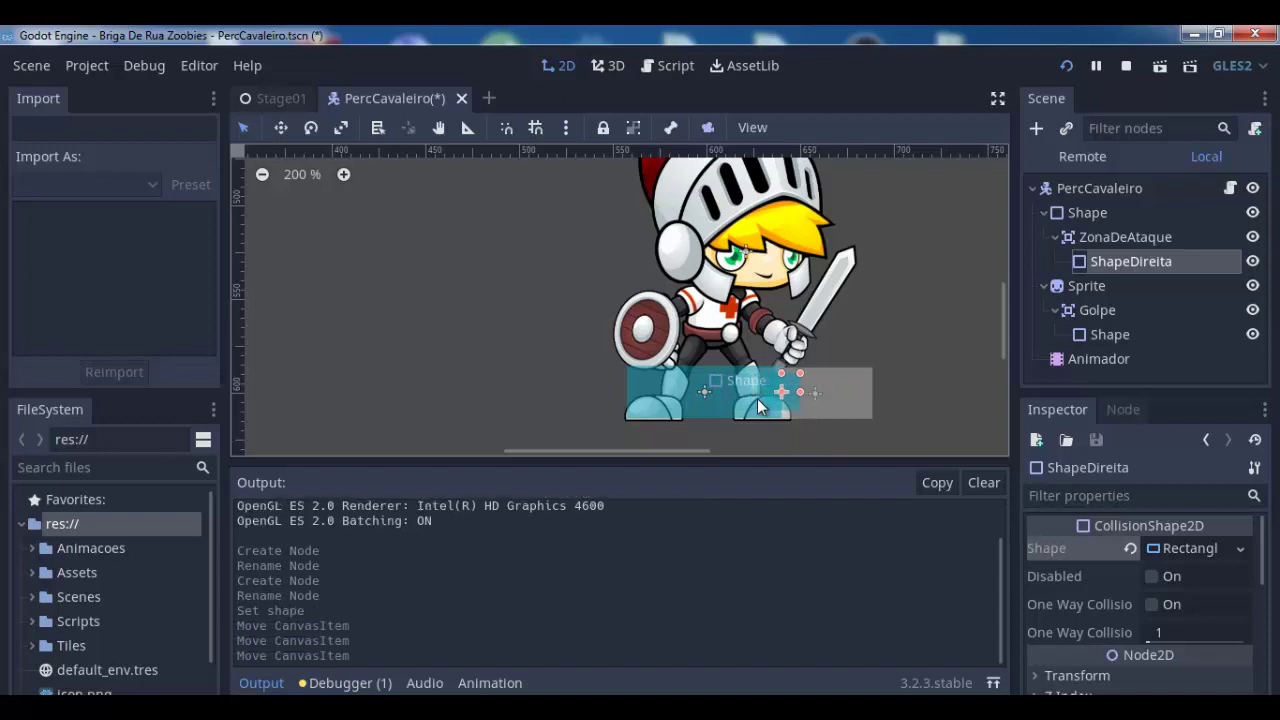
key("Right")
key("Right")
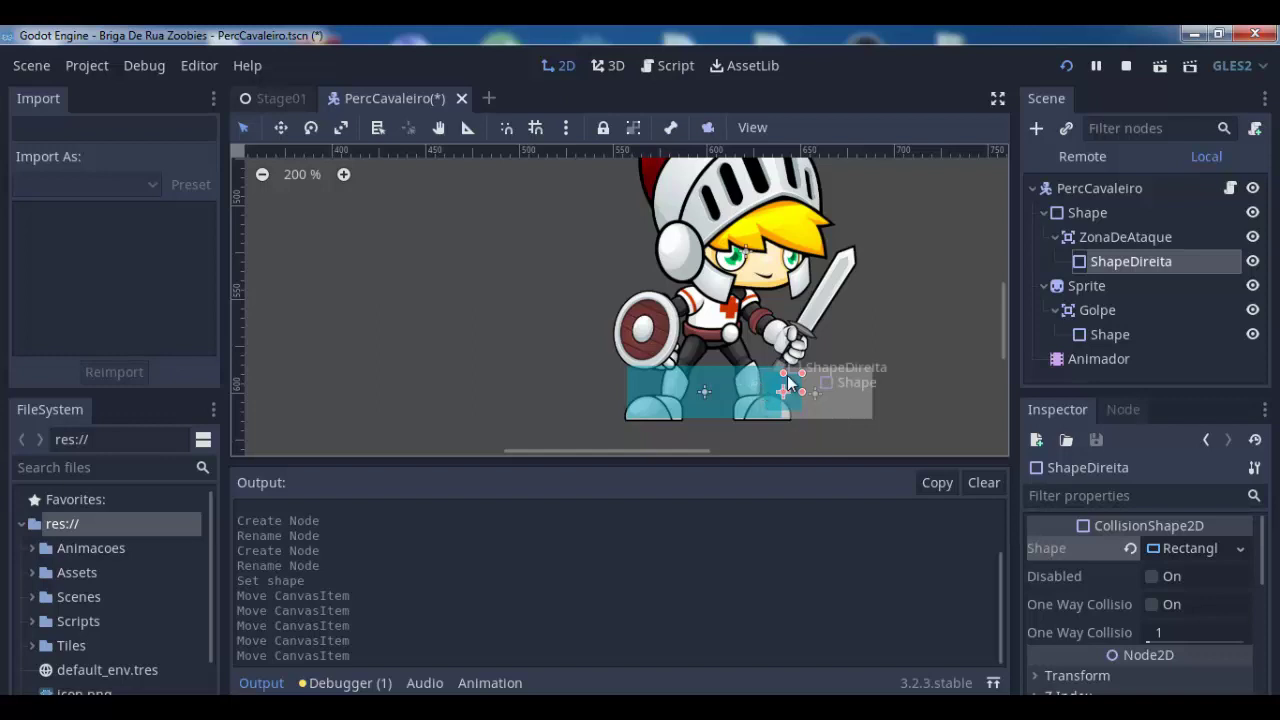
key("Right")
key("Right")
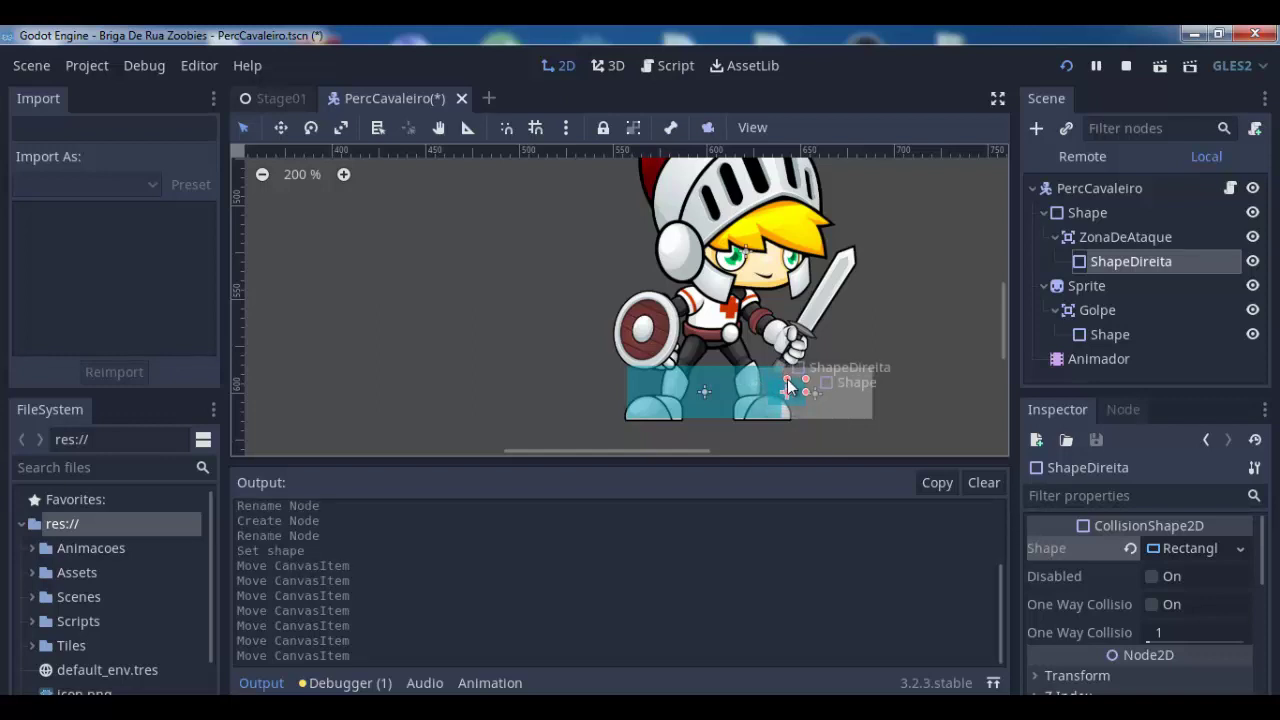
left_click(788, 386)
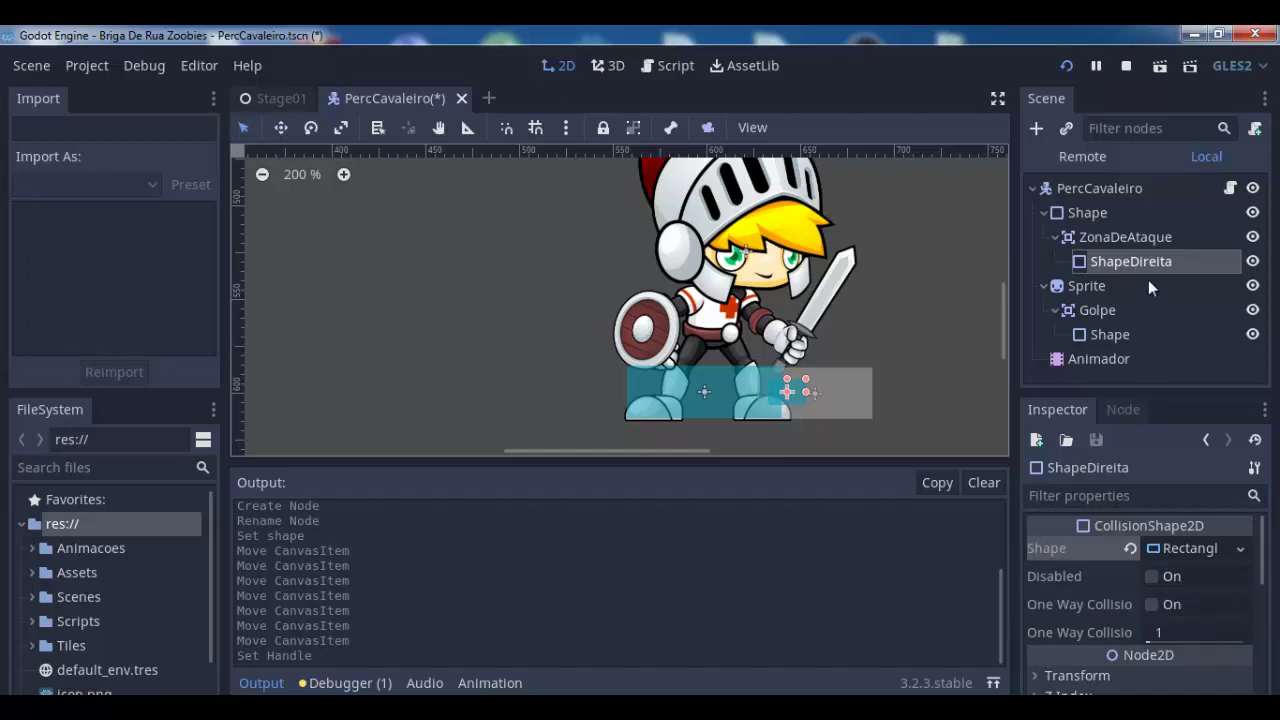
Select ZonaDeAtaque and review its Inspector properties, leaving space override Disabled
left_click(1127, 235)
scroll(1145, 594, "down", 1)
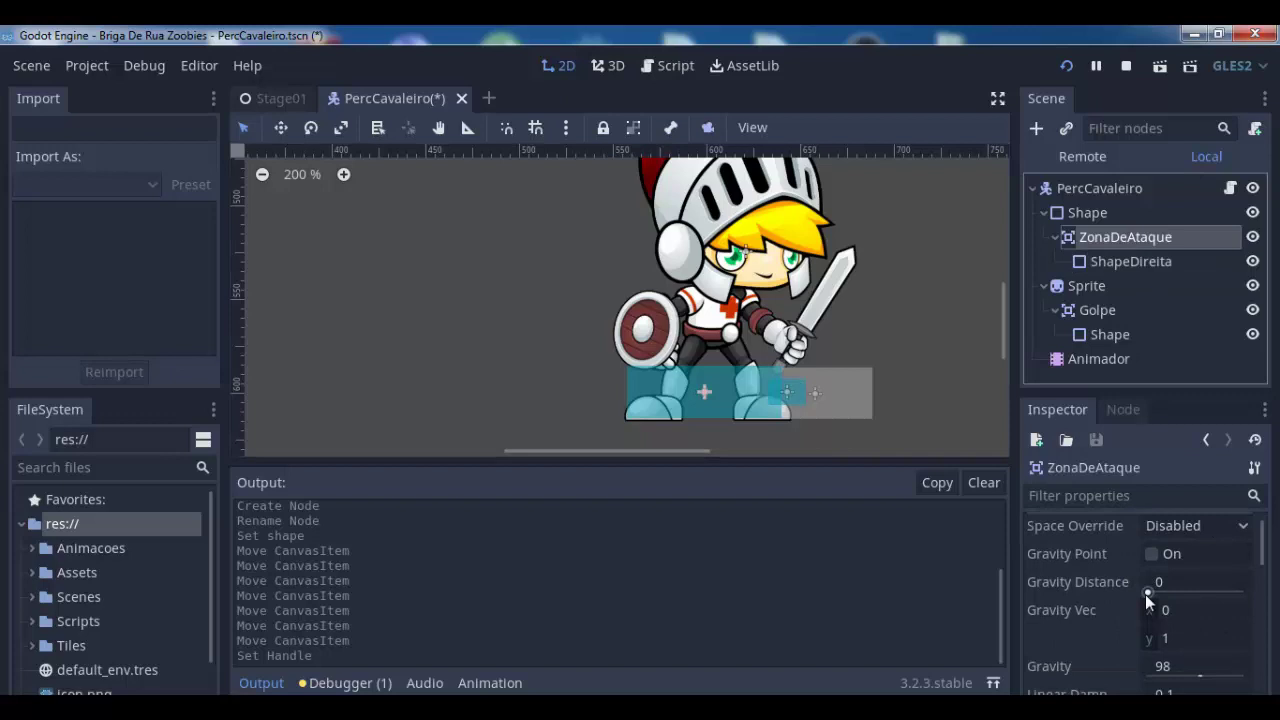
scroll(1145, 594, "up", 1)
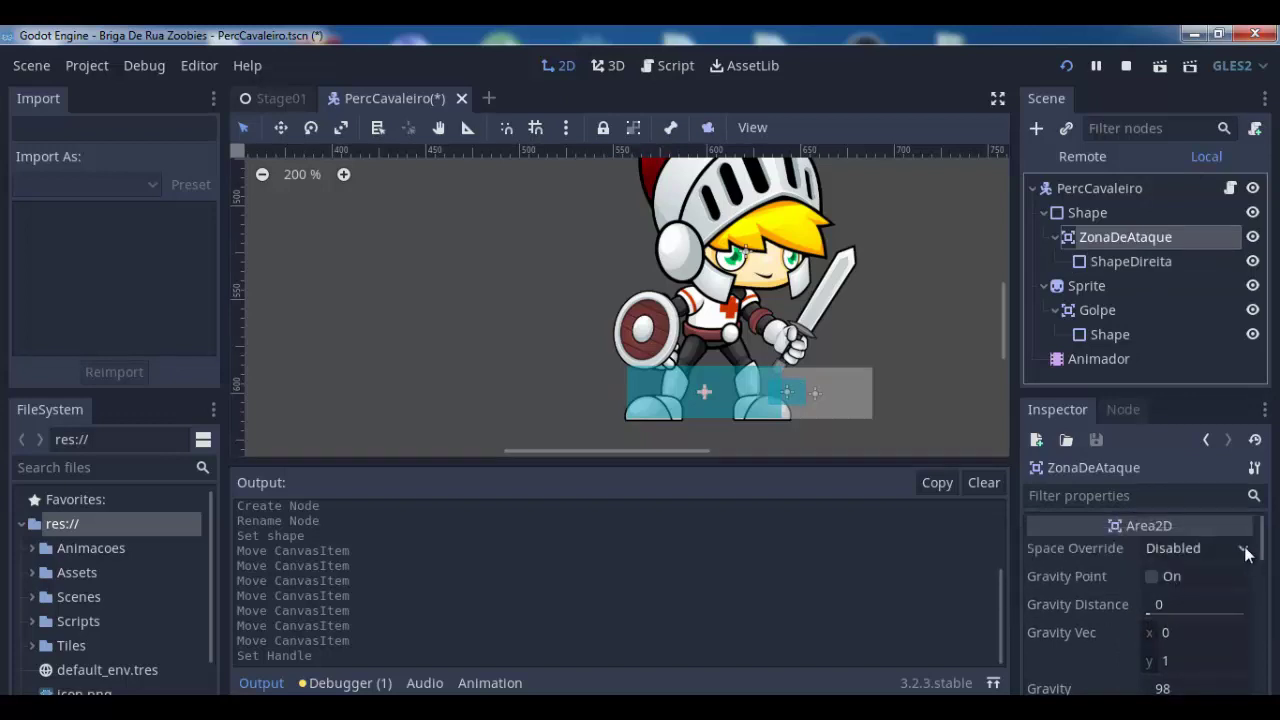
left_click(1245, 552)
left_click(1245, 552)
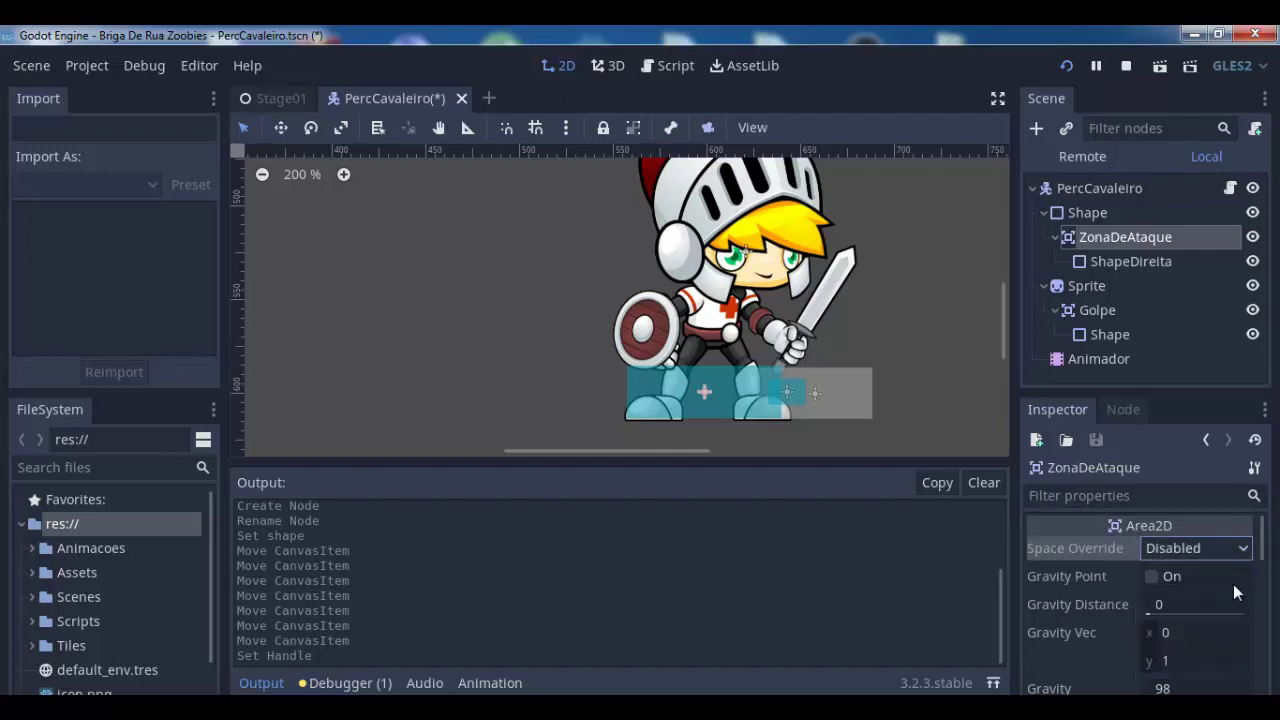
scroll(1233, 580, "down", 3)
scroll(1233, 590, "down", 2)
scroll(1233, 595, "down", 3)
scroll(1233, 595, "down", 2)
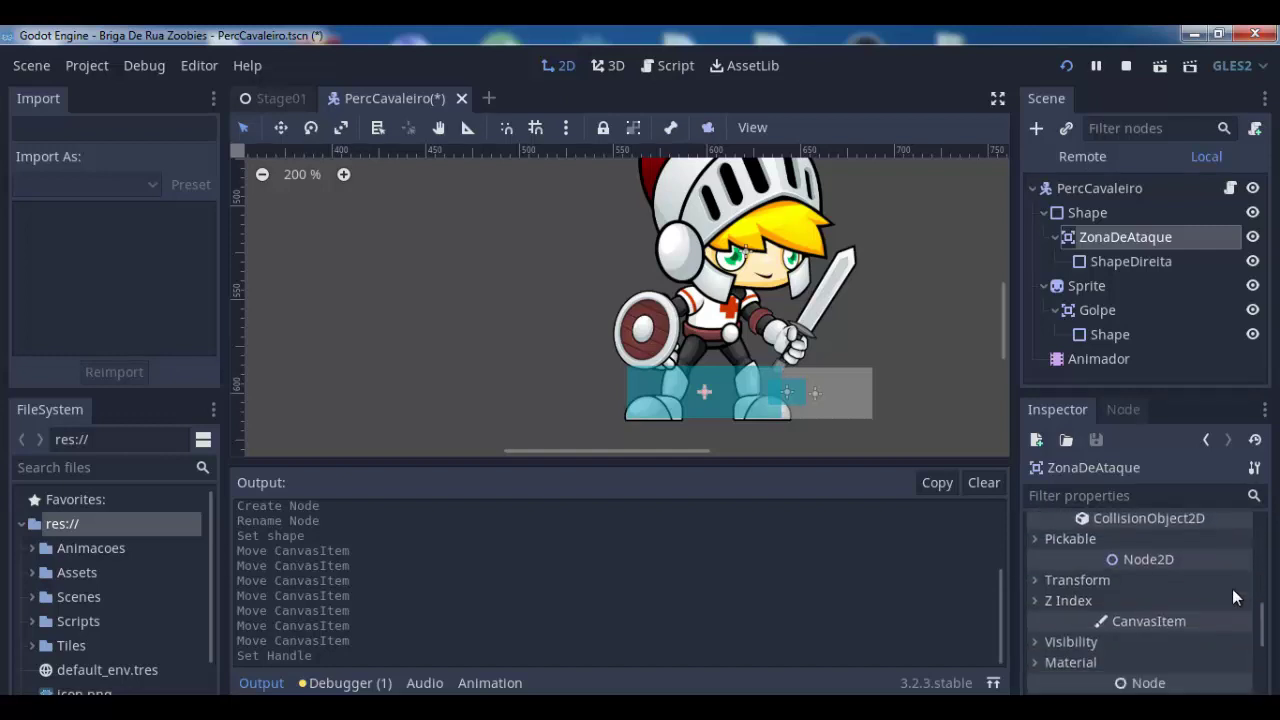
scroll(1233, 595, "down", 2)
scroll(1232, 589, "up", 2)
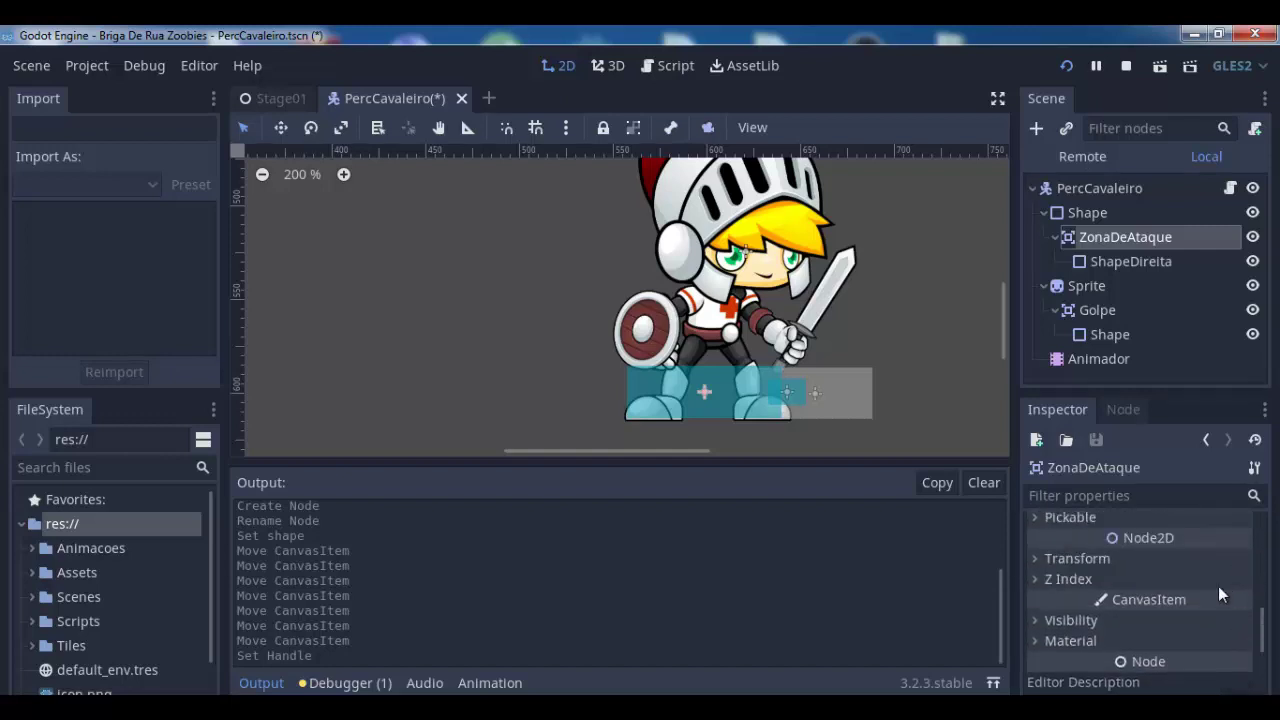
scroll(1129, 562, "up", 1)
scroll(1129, 564, "up", 1)
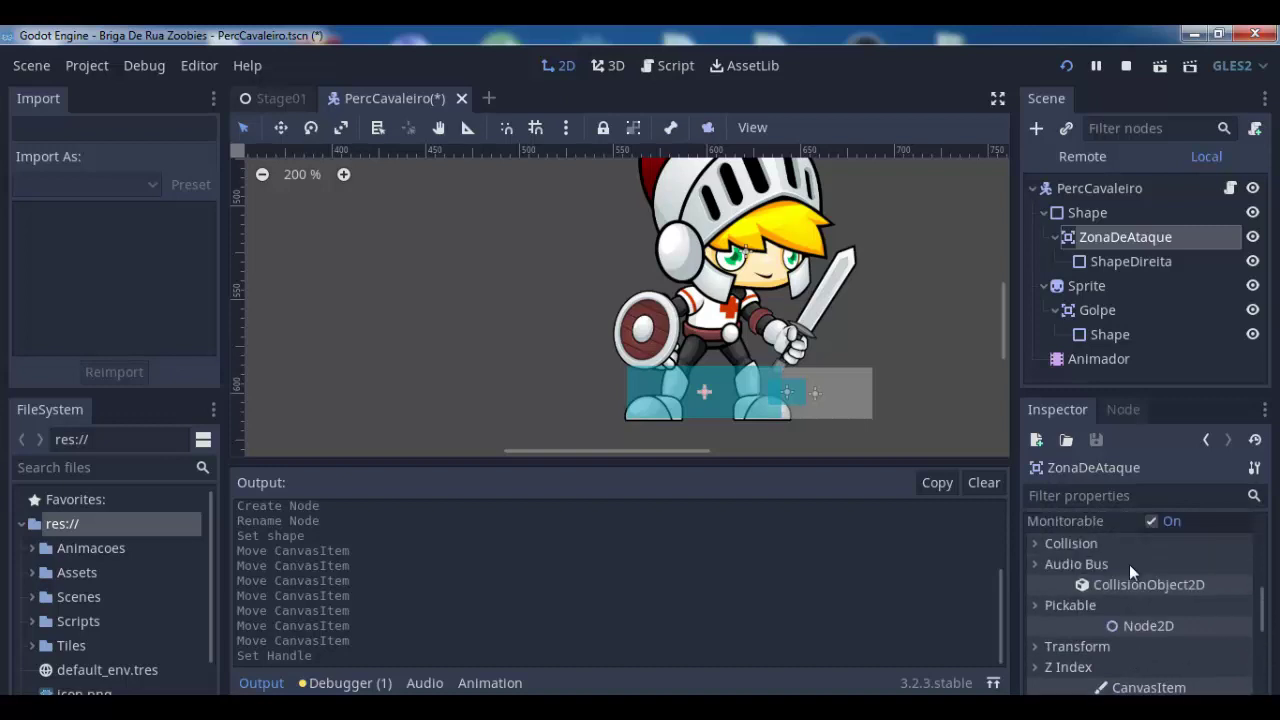
scroll(1129, 564, "up", 1)
Move the area's collision layer and mask from bit 1 to layer 10
left_click(1049, 587)
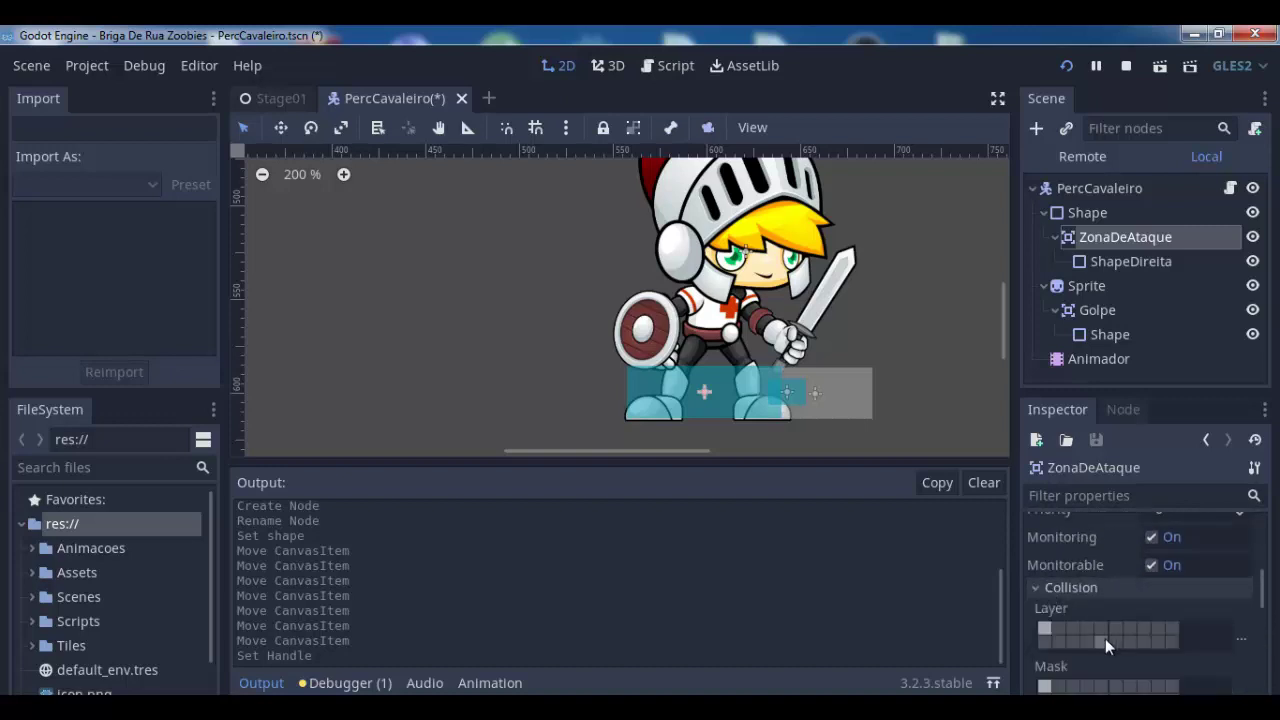
left_click(1044, 629)
left_click(1043, 686)
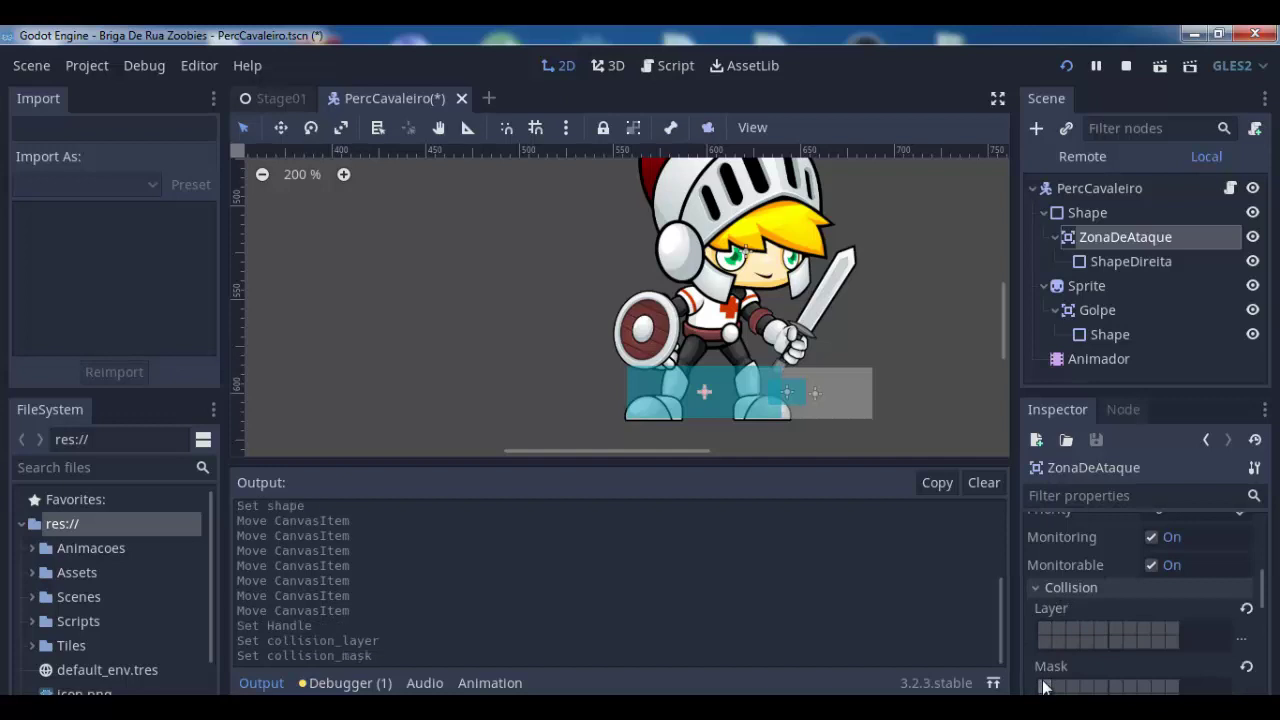
left_click(1172, 630)
left_click(1173, 686)
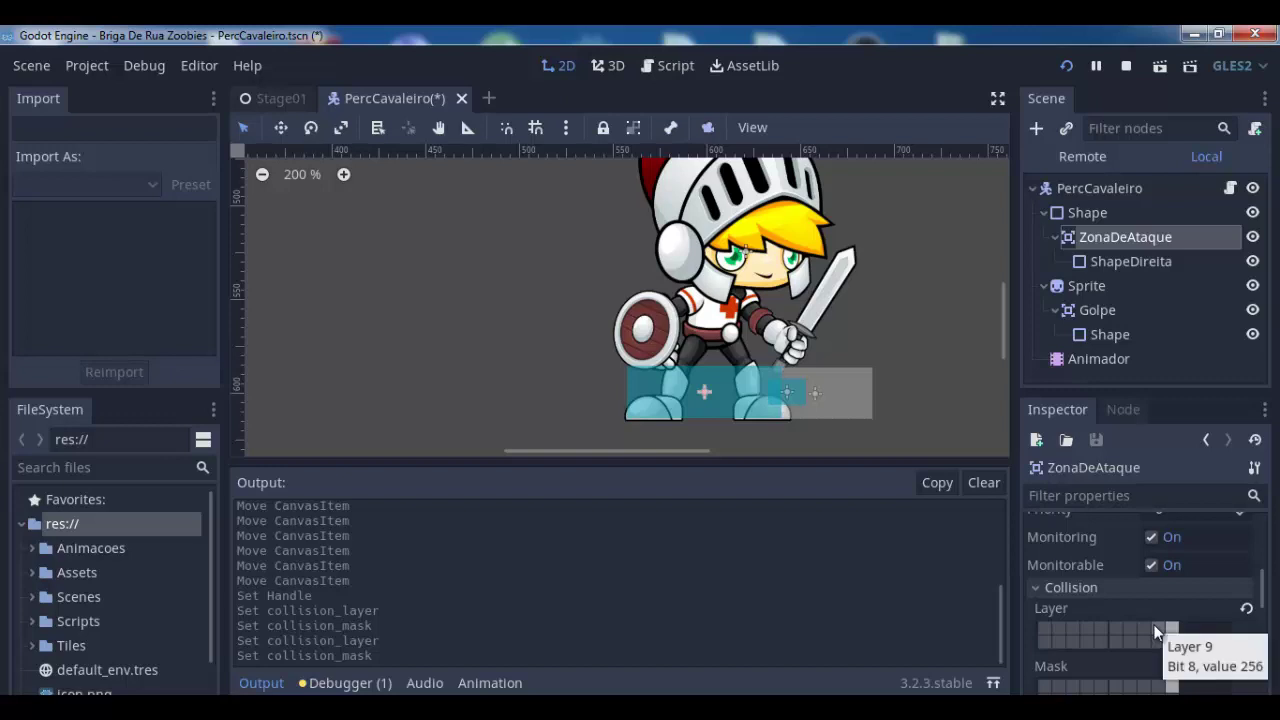
left_click(857, 342)
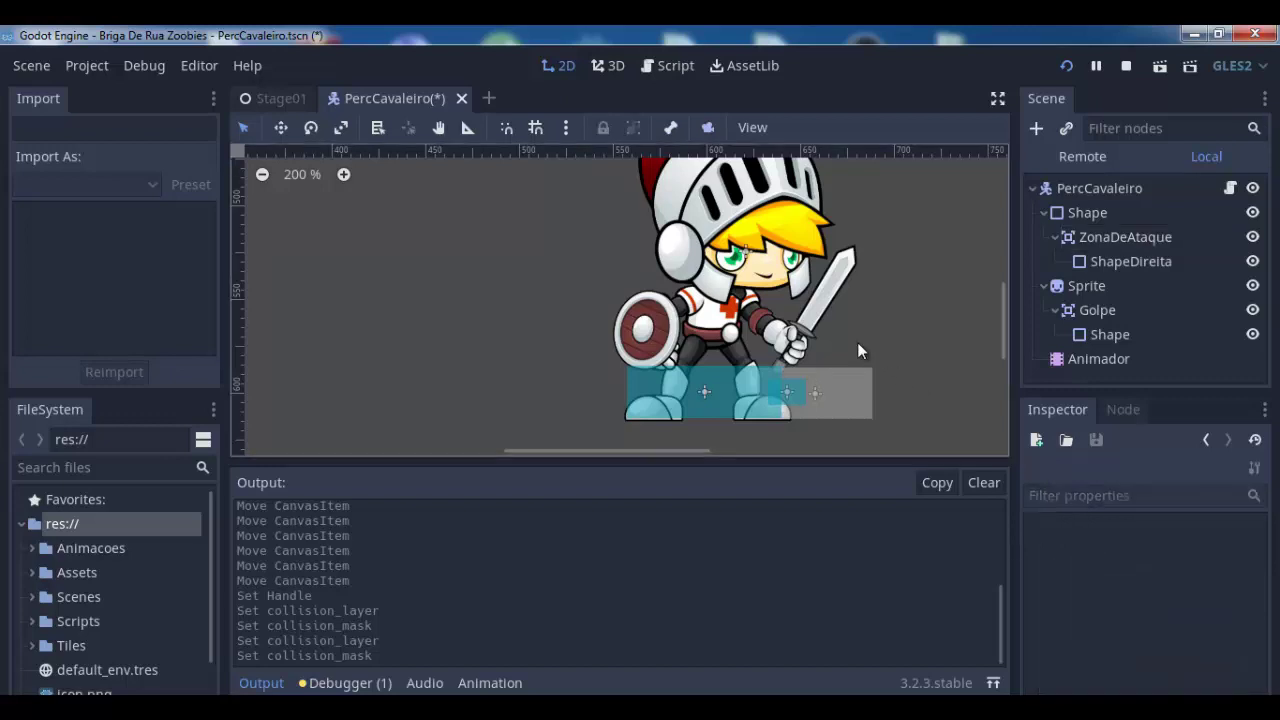
Duplicate ShapeDireita and name the copy ShapeEsquerda
left_click(1111, 263)
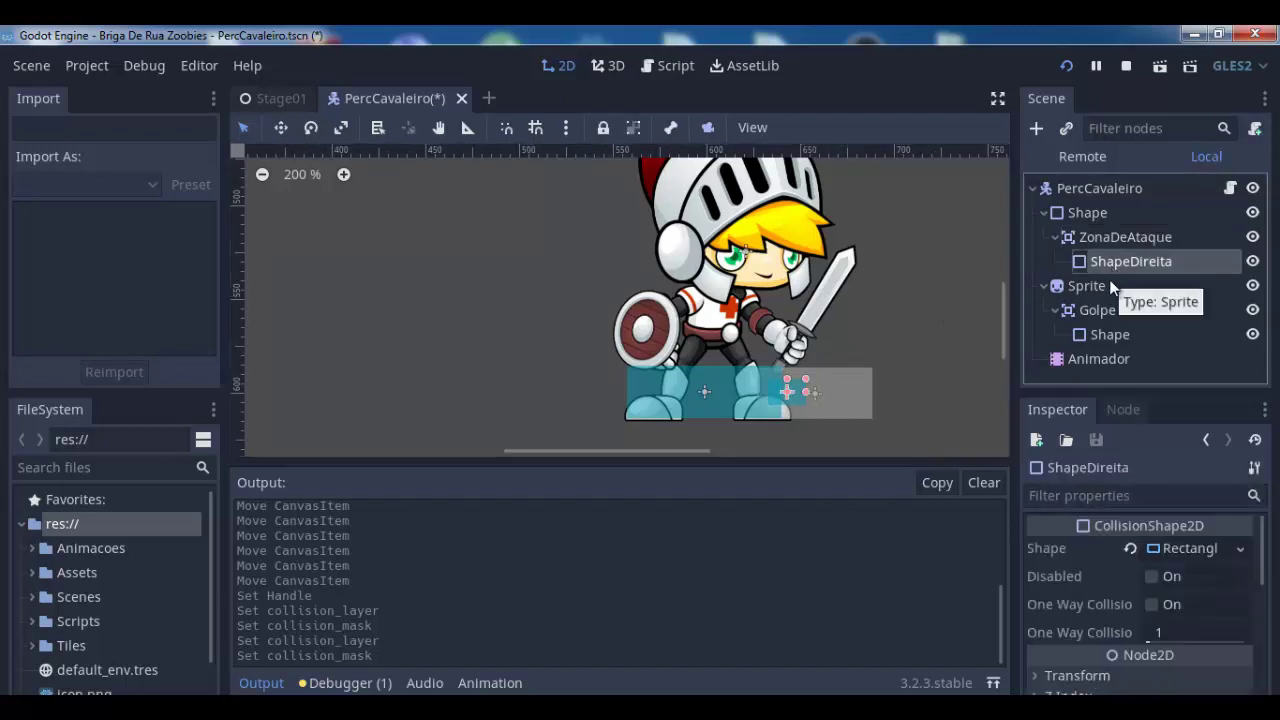
key("ctrl+d")
double_click(1135, 288)
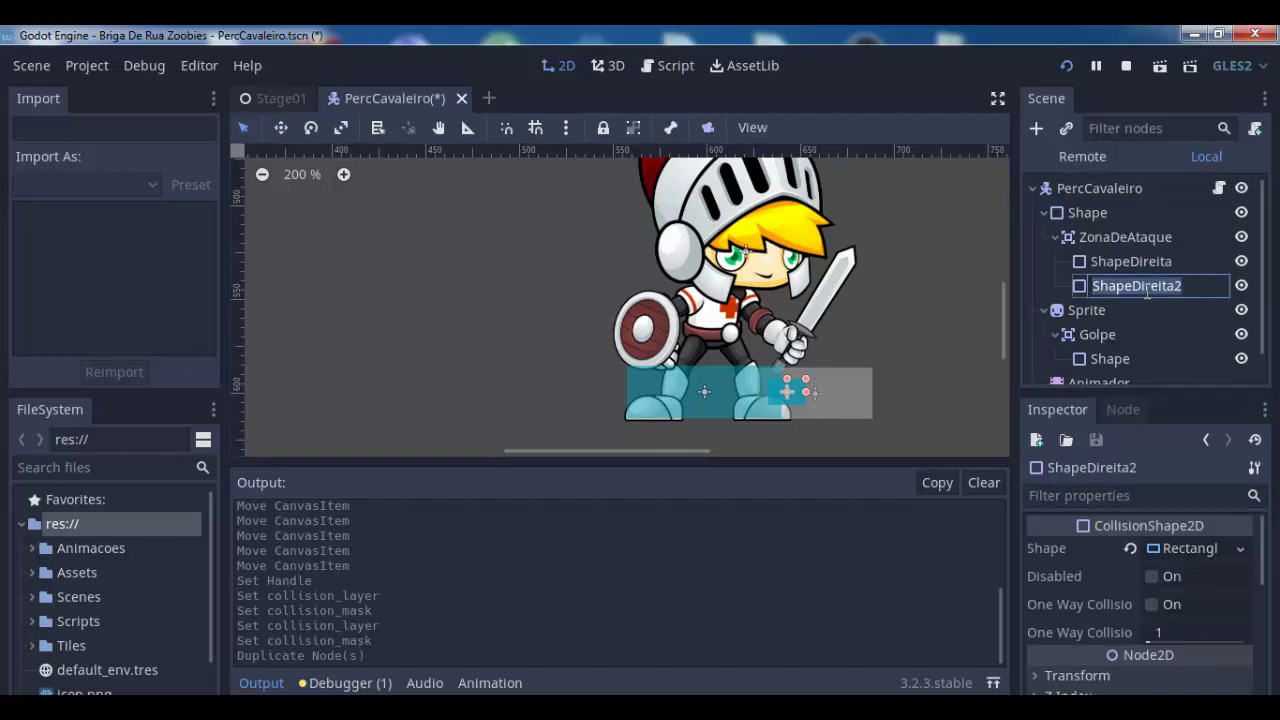
type("Sha")
type("peEsqu")
type("erda")
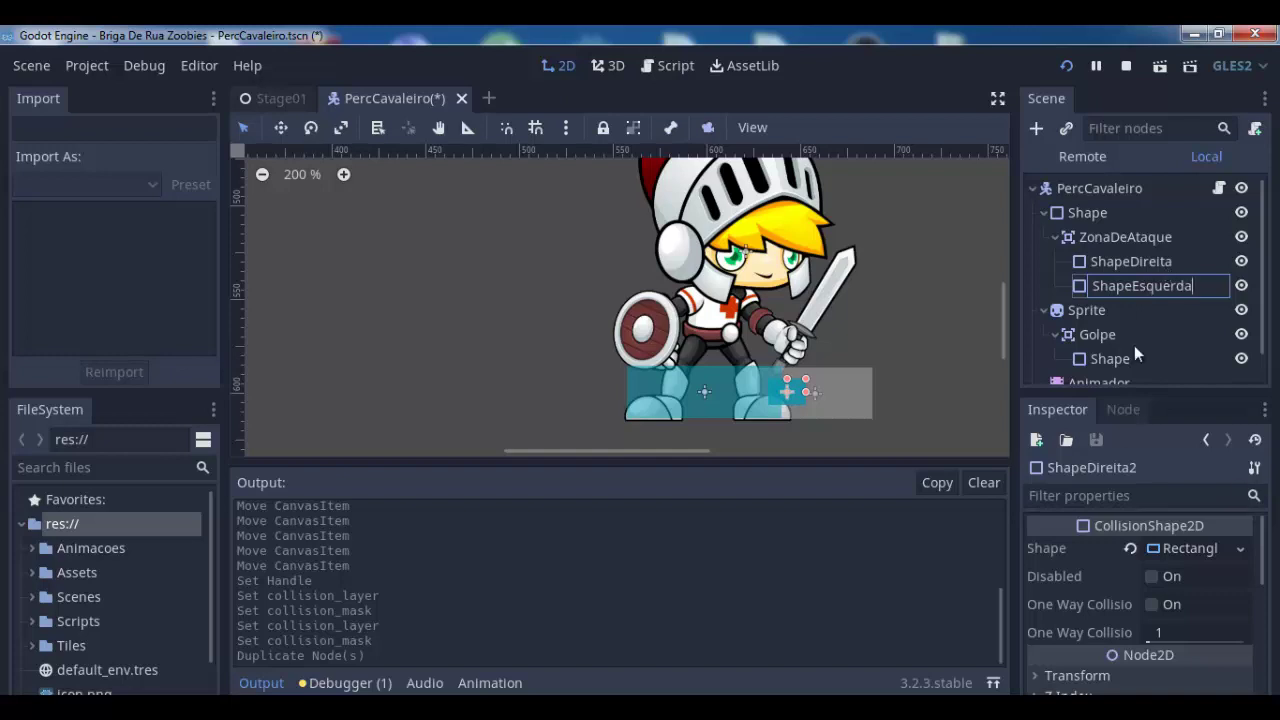
left_click(1115, 258)
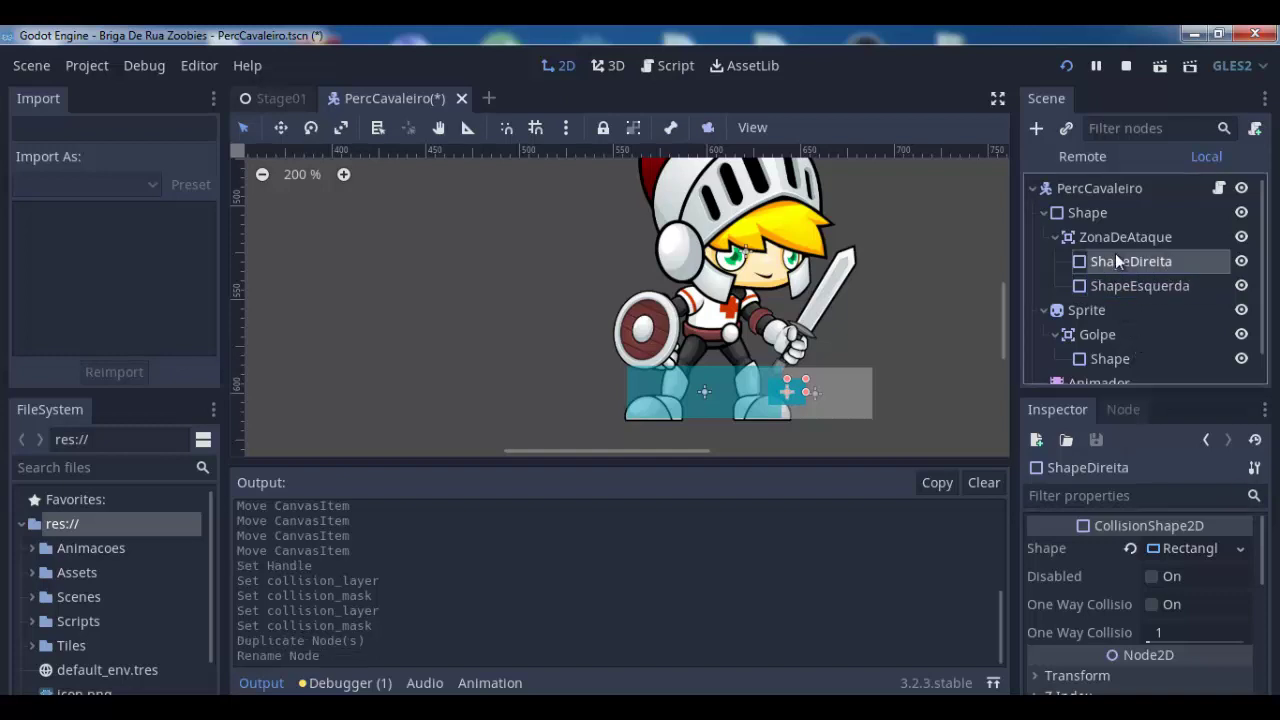
Move ShapeEsquerda over to the knight's left side
left_click(1114, 286)
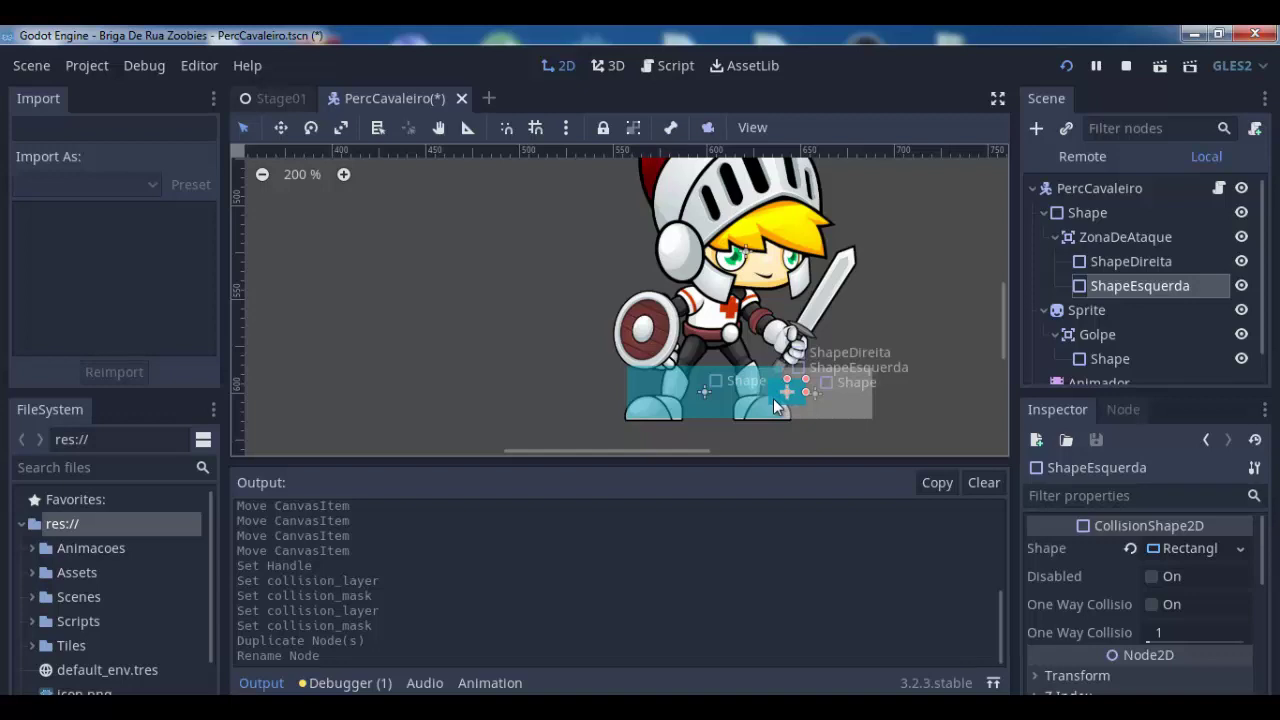
key("Left")
key("Left")
key("Left")
key("Left")
key("Left")
key("Left")
key("Left")
key("Left")
key("Left")
key("Left")
key("Left")
key("Left")
key("Left")
key("Left")
key("Left")
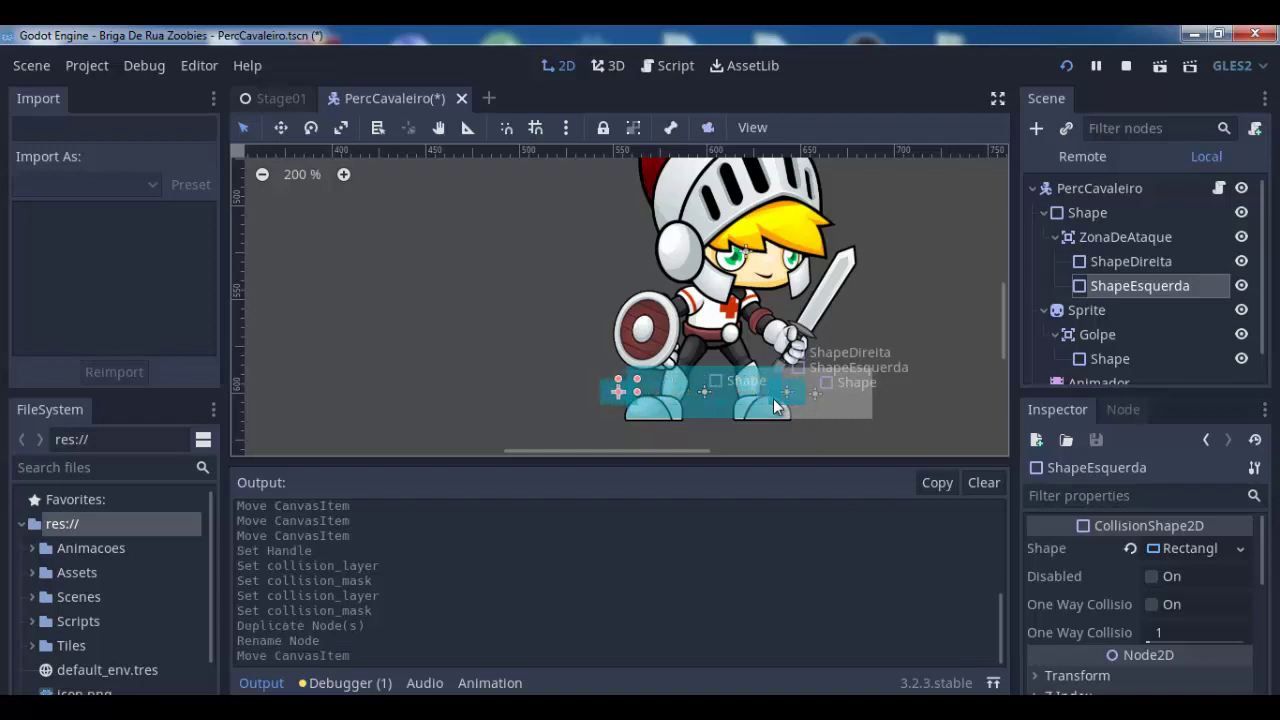
key("Left")
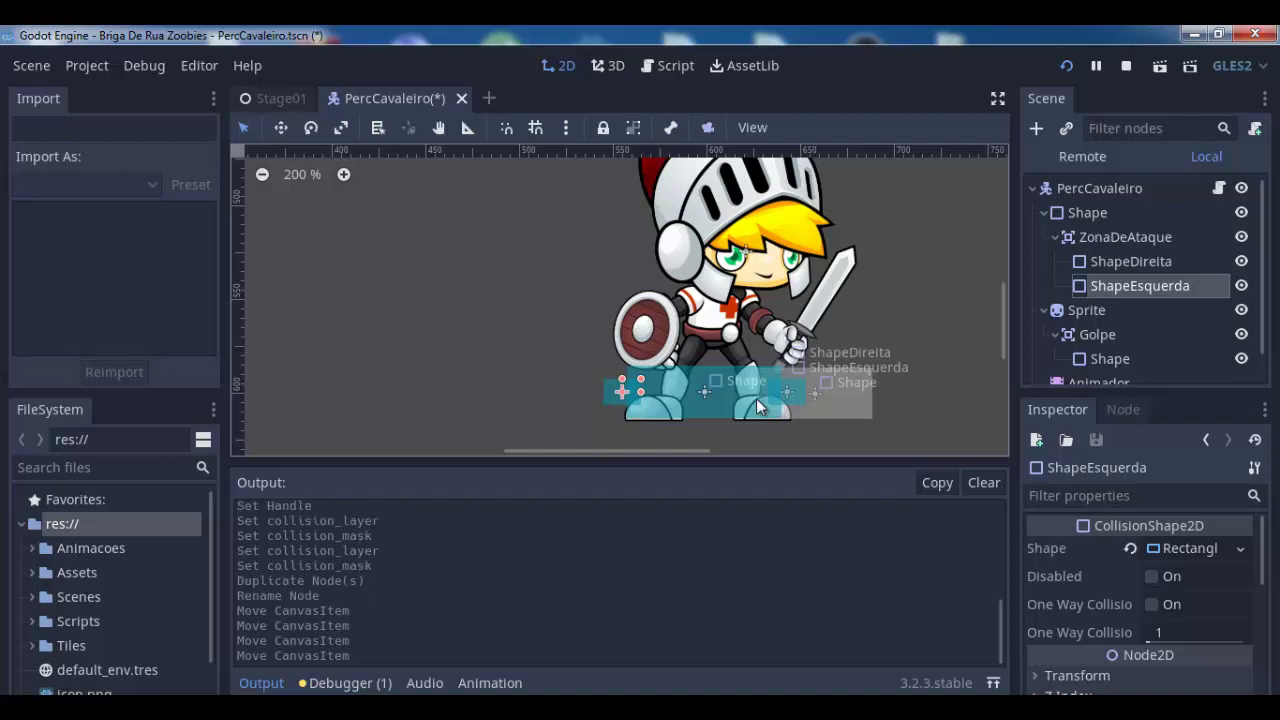
left_click(564, 356)
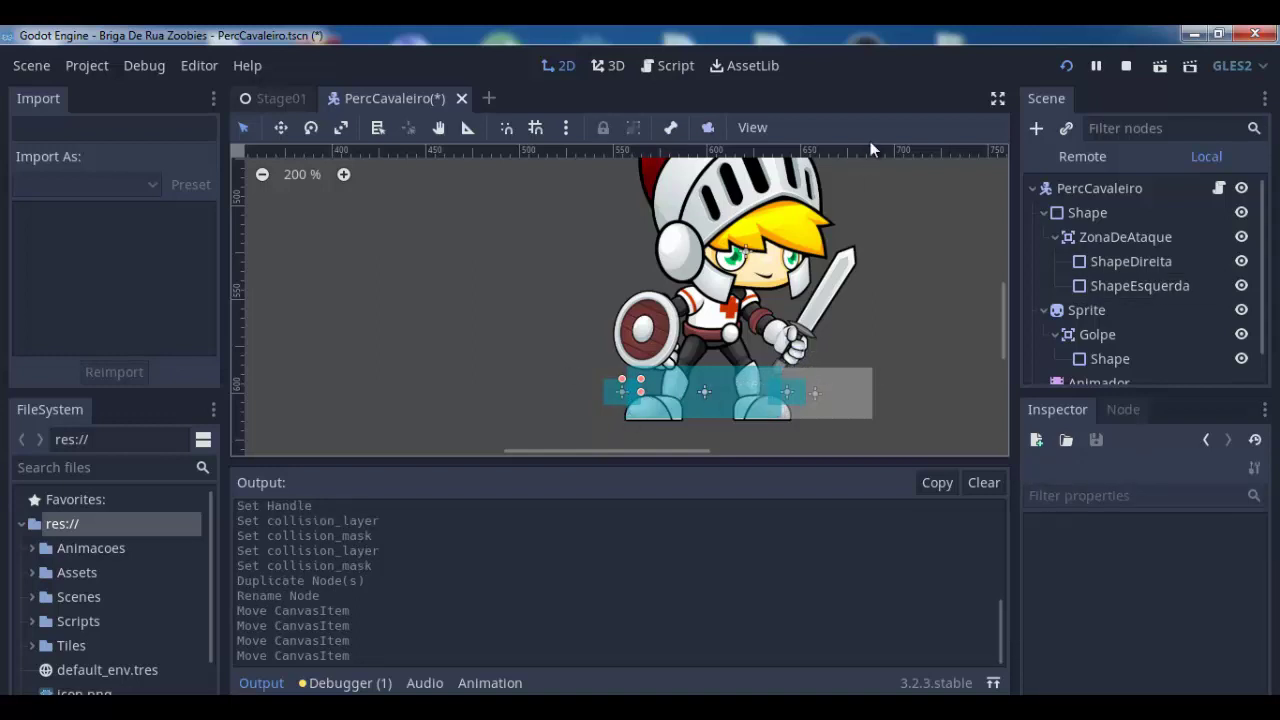
Save and run the game full screen, turning the knight left and then right
left_click(1066, 65)
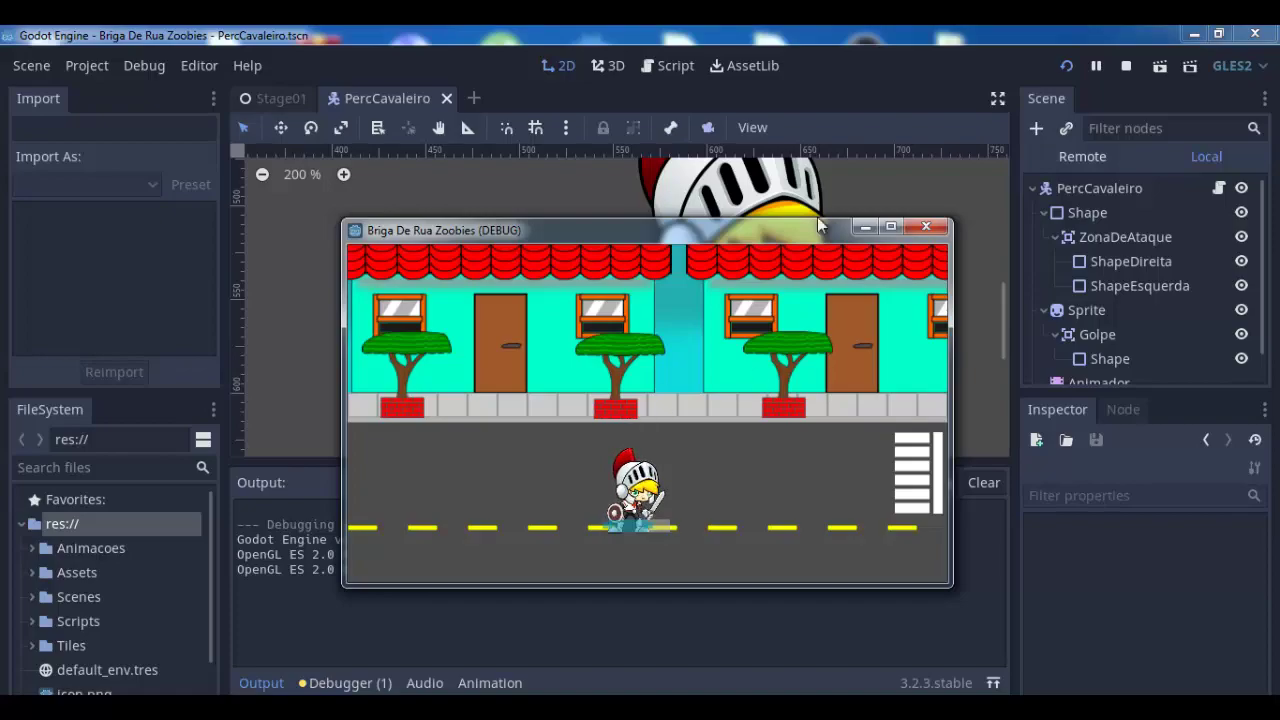
left_click(890, 226)
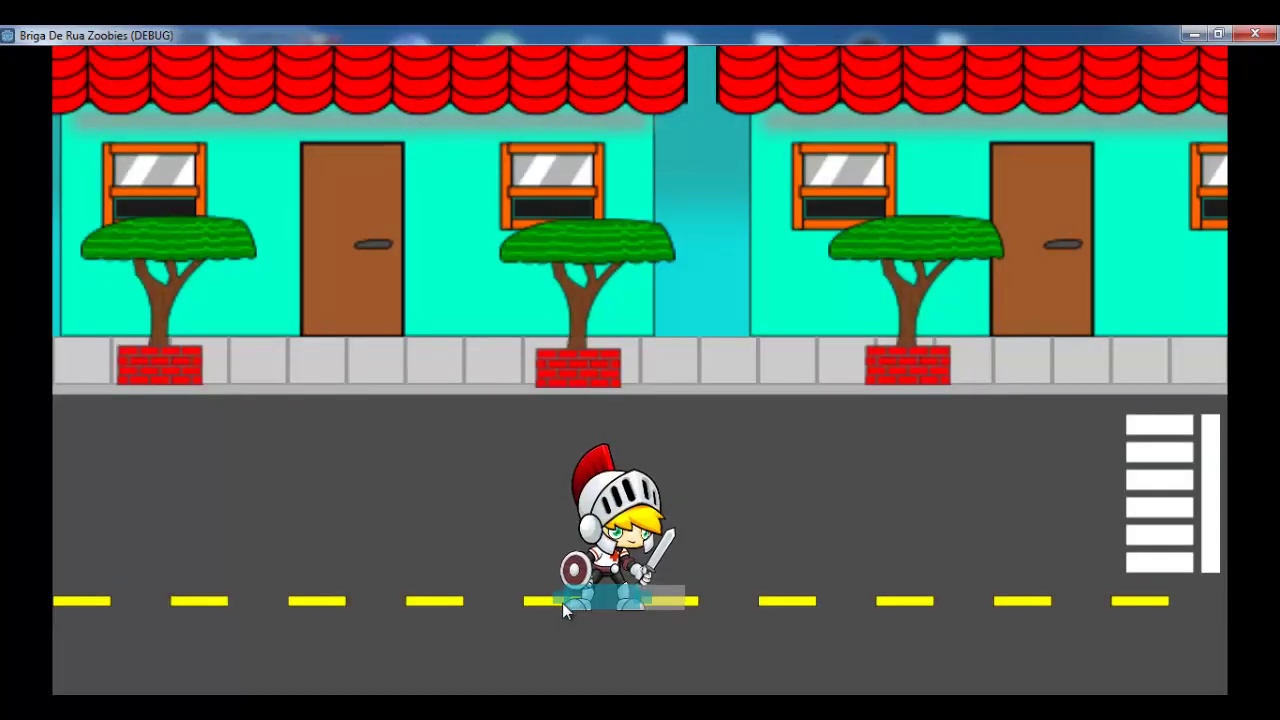
key("Left")
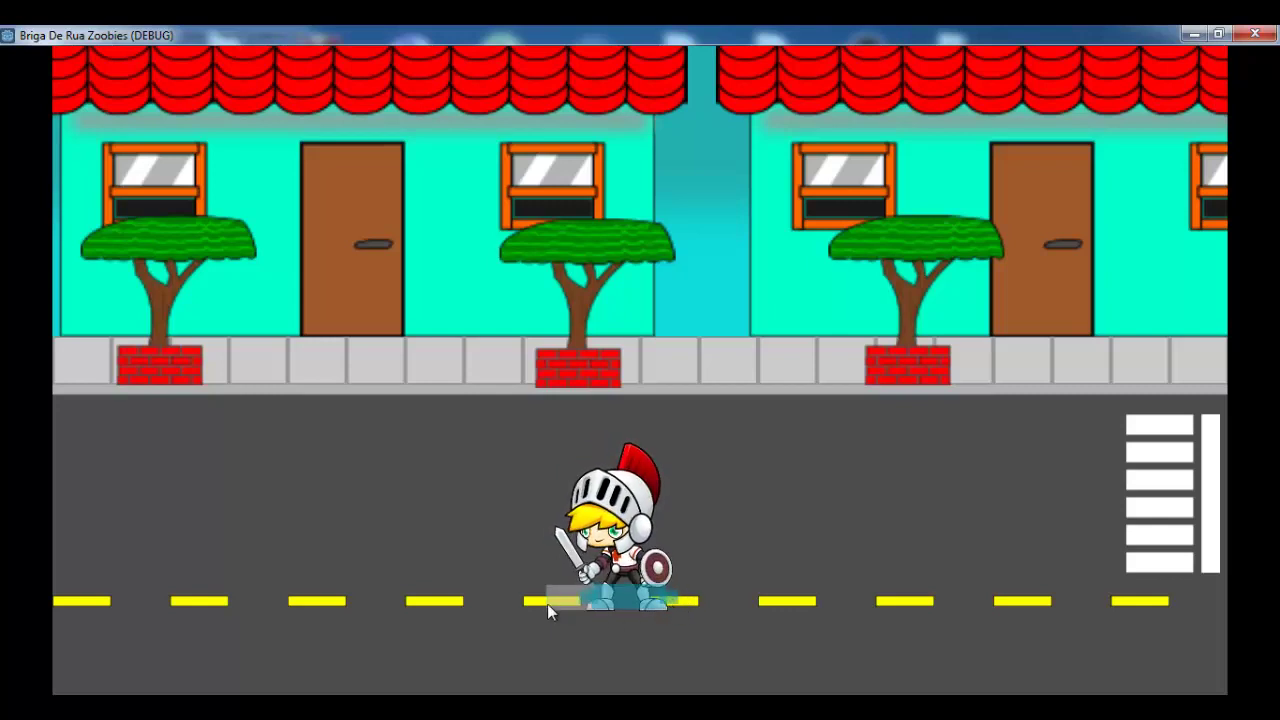
key("Right")
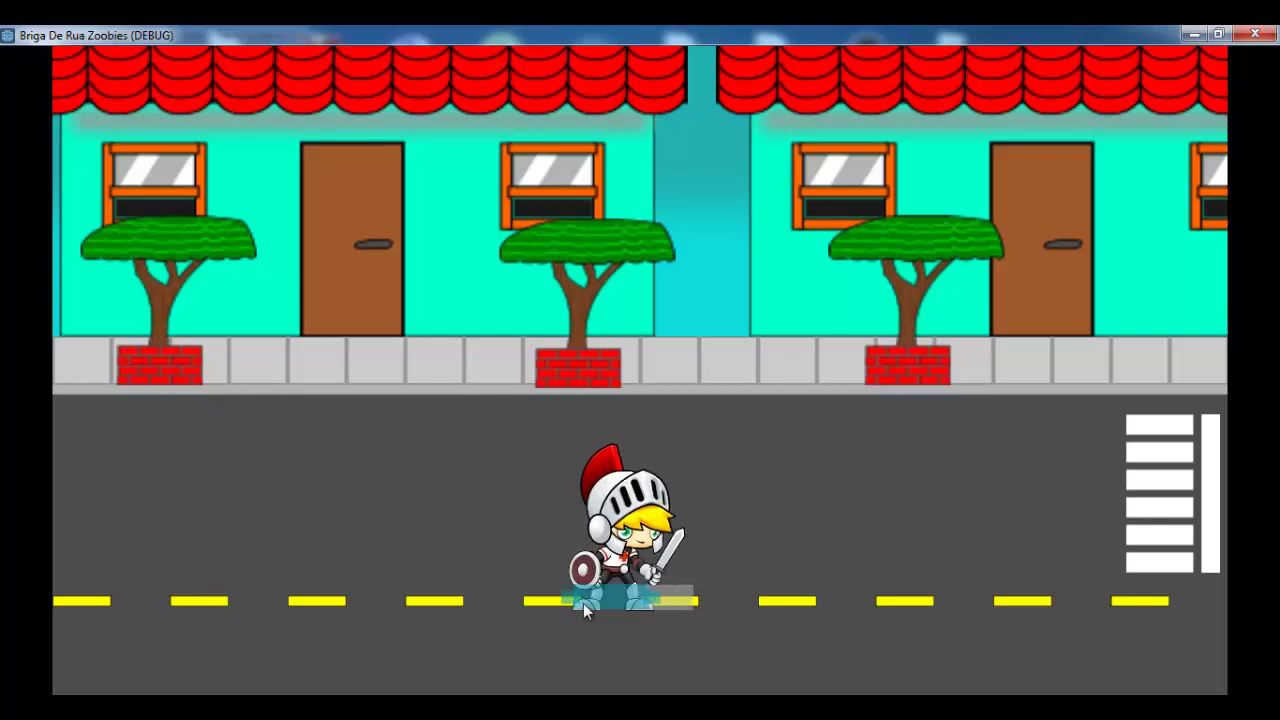